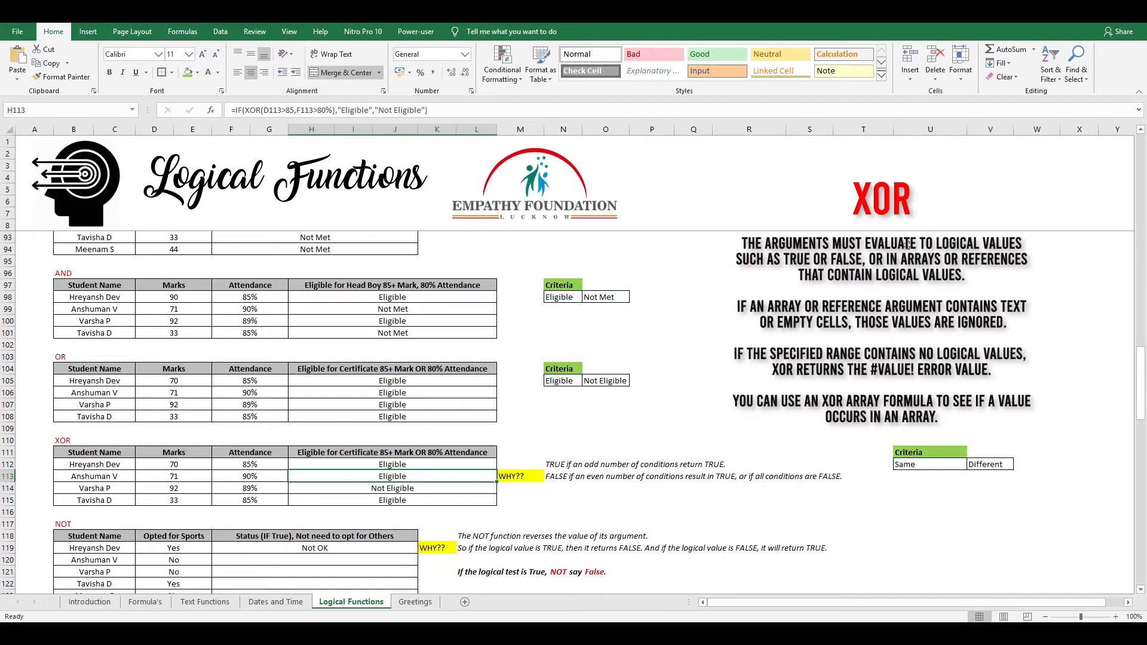
# - Clear the existing eligibility results in the XOR table, cells H112 to H115
pyautogui.press('Up')
pyautogui.hotkey('shift', 'Down')
pyautogui.hotkey('shift', 'Down')
pyautogui.hotkey('shift', 'Down')
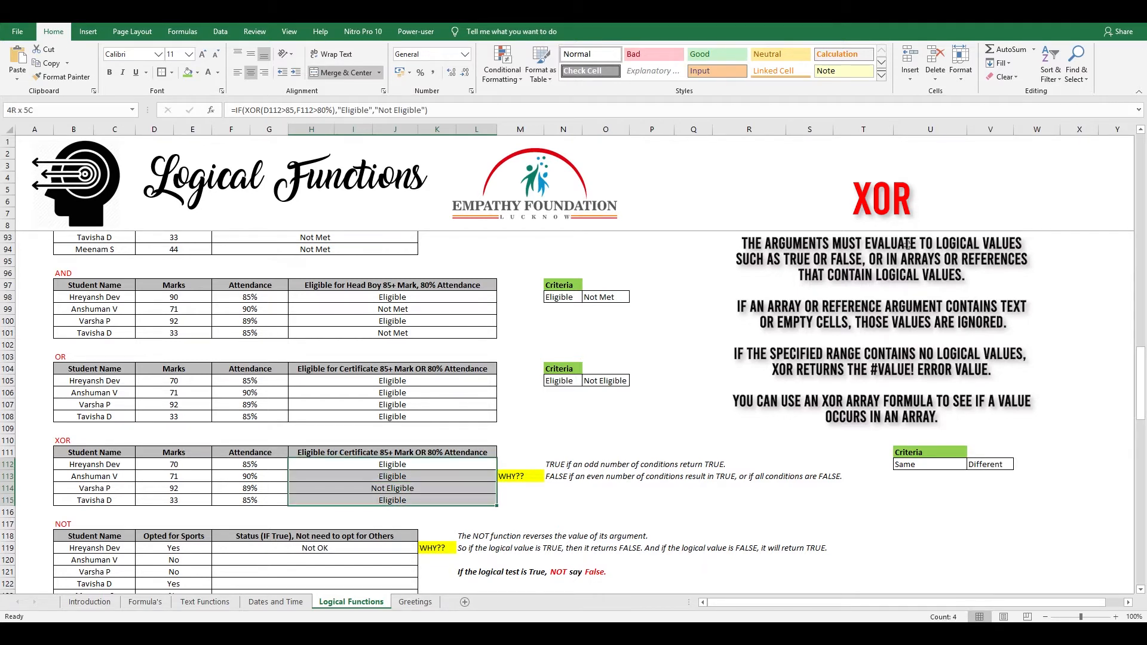
pyautogui.press('Delete')
pyautogui.press('Up')
pyautogui.press('Down')
pyautogui.press('Up')
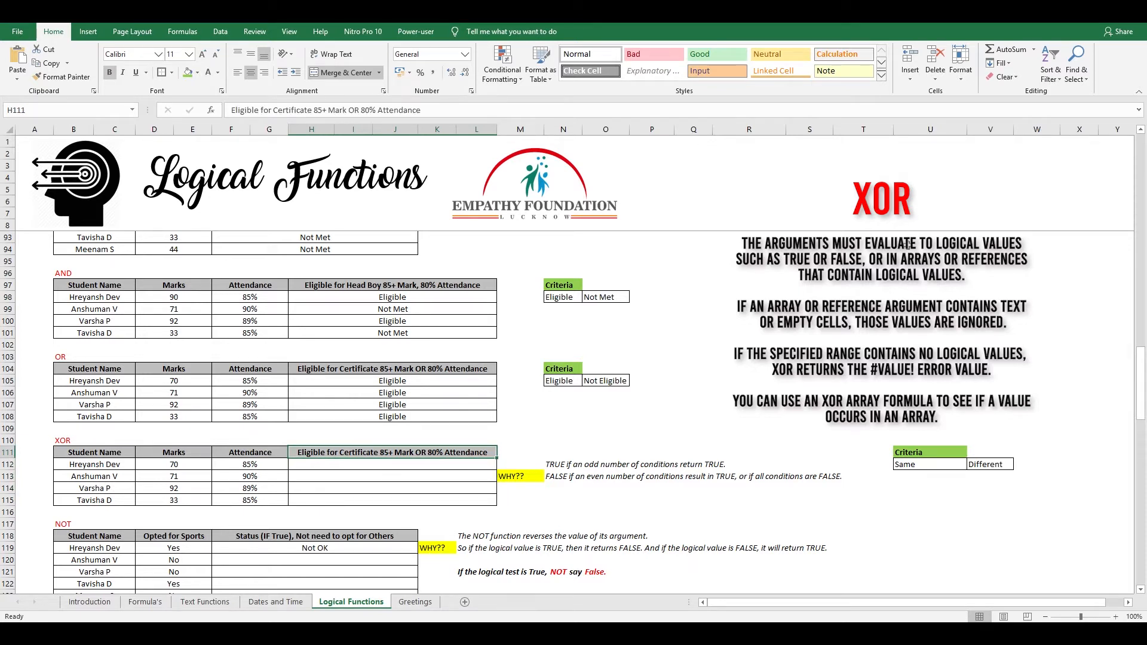
# - Enter =IF(XOR(D112>85,F112>80%),"MET","Not Met") in H112 of the XOR table
pyautogui.press('Down')
pyautogui.write('=if')
pyautogui.press('Tab')
pyautogui.write('xor')
pyautogui.press('Tab')
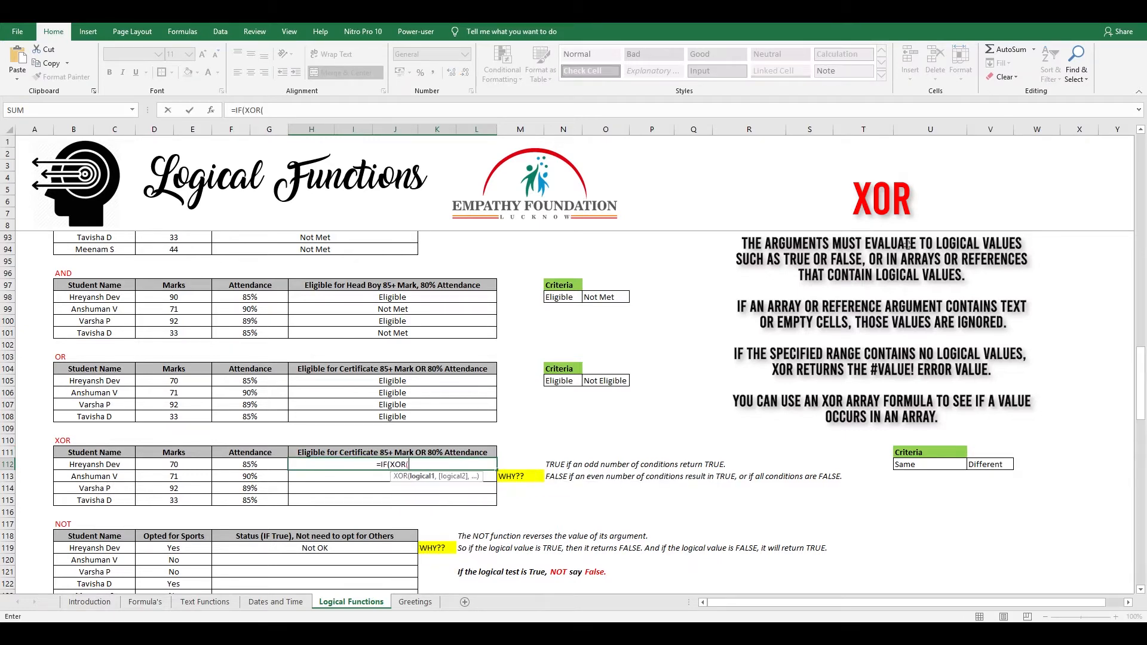
pyautogui.press('Left')
pyautogui.press('Left')
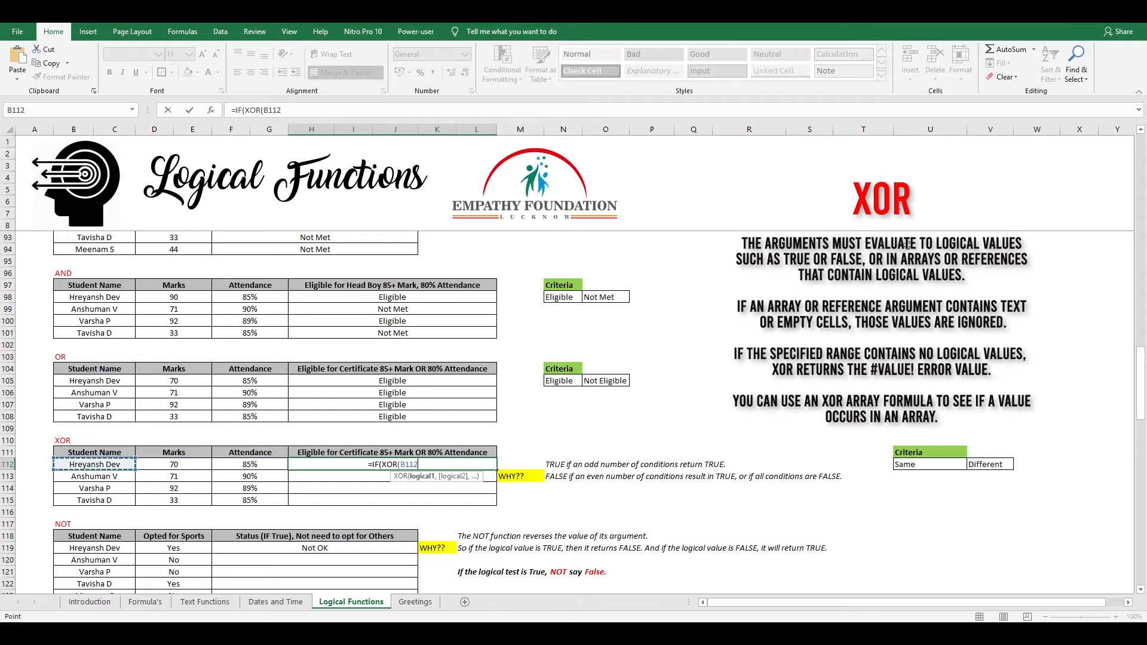
pyautogui.write('>85,')
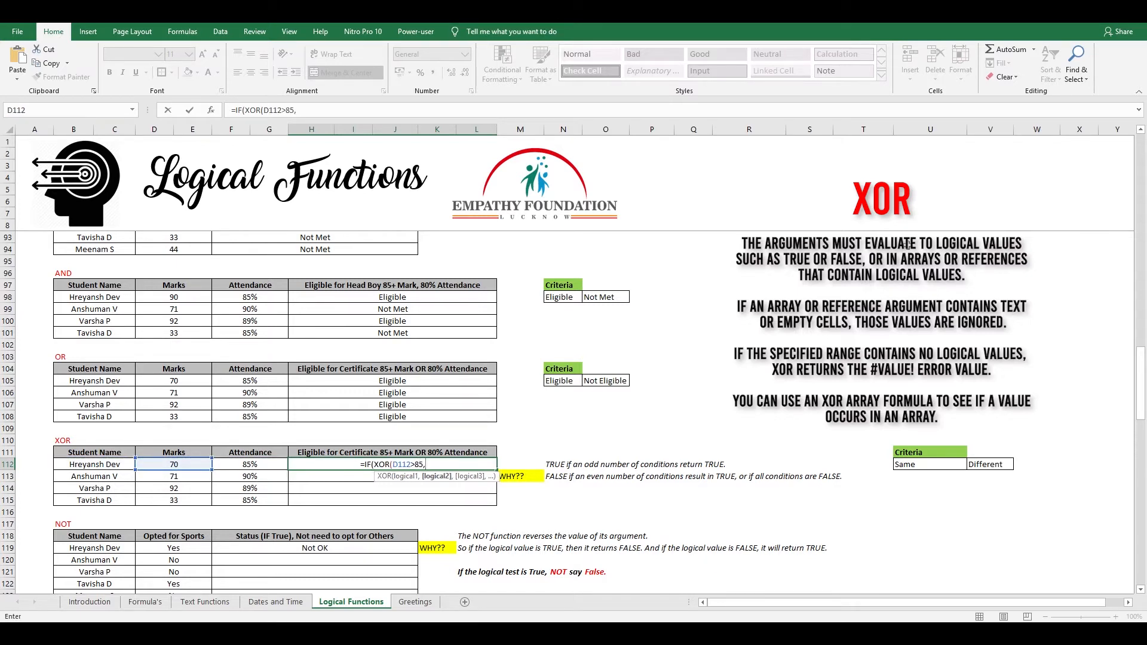
pyautogui.press('Left')
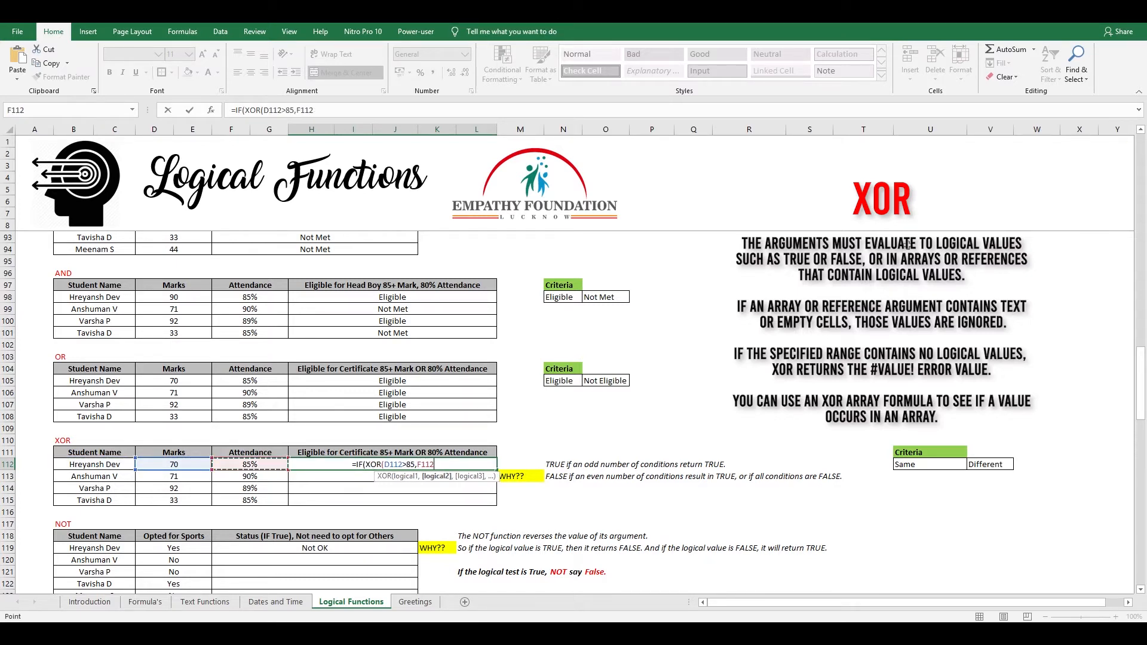
pyautogui.write('>8')
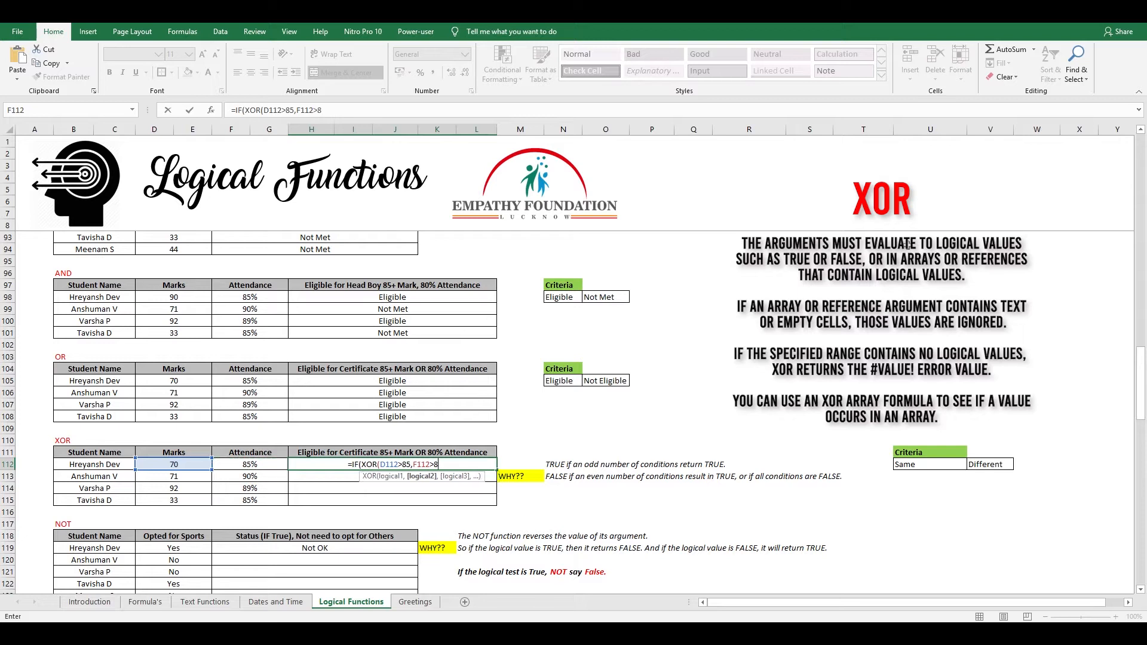
pyautogui.write('0%)')
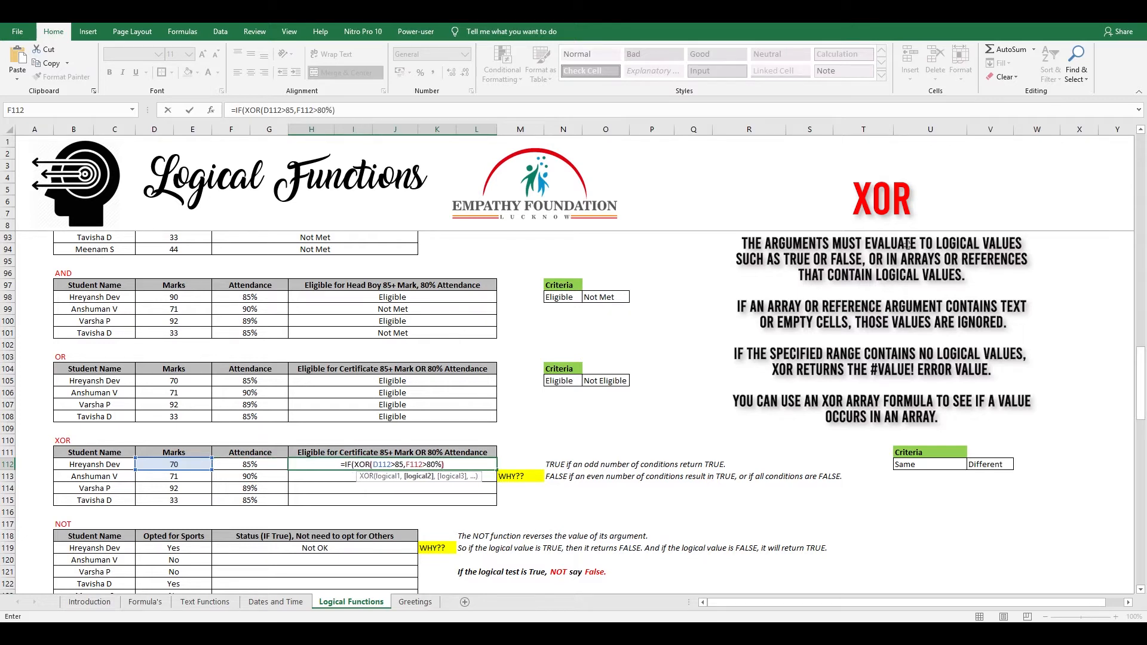
pyautogui.write(',')
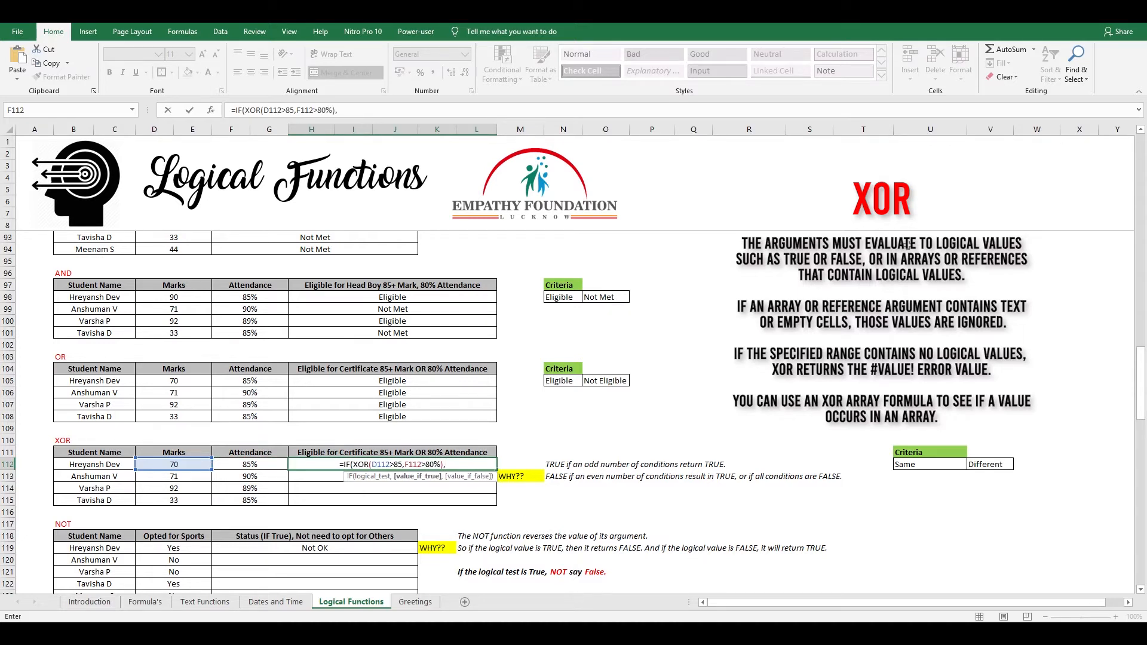
pyautogui.write('"')
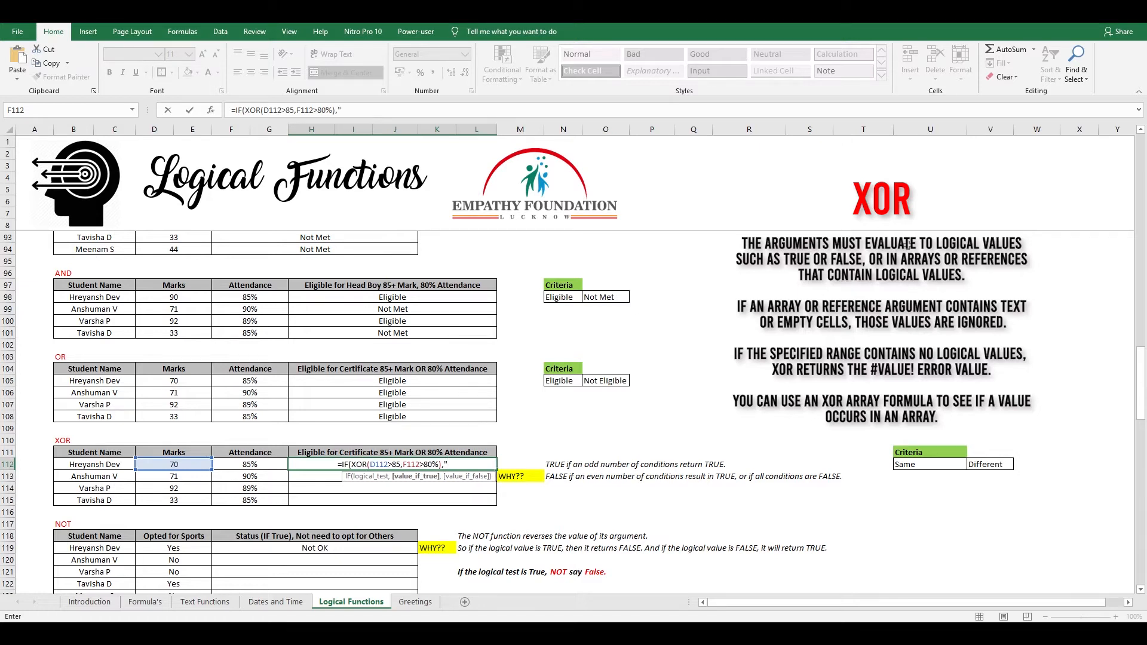
pyautogui.write('MET","Not Met"')
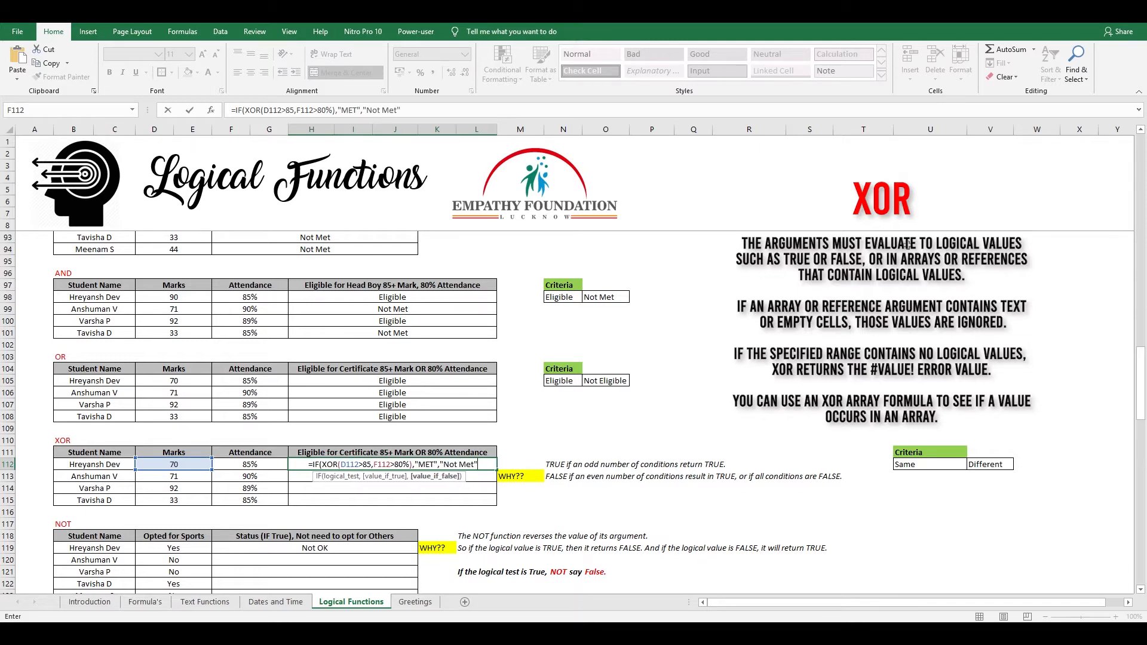
pyautogui.write(')')
pyautogui.press('Return')
# - Fill the H112 formula down to H115 and select the marks and attendance in row 114 for comparison
pyautogui.press('Up')
pyautogui.press('Right')
pyautogui.hotkey('shift', 'Down')
pyautogui.hotkey('shift', 'Down')
pyautogui.hotkey('shift', 'Down')
pyautogui.hotkey('ctrl', 'd')
pyautogui.press('Down')
pyautogui.press('Down')
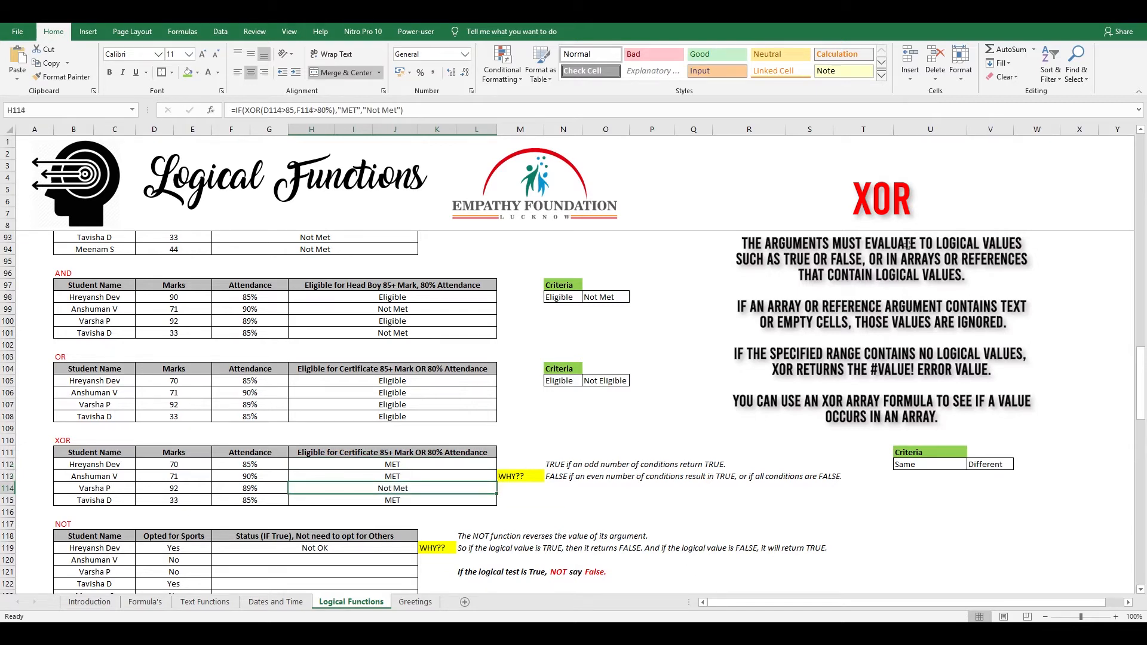
pyautogui.press('Left')
pyautogui.hotkey('shift', 'Left')
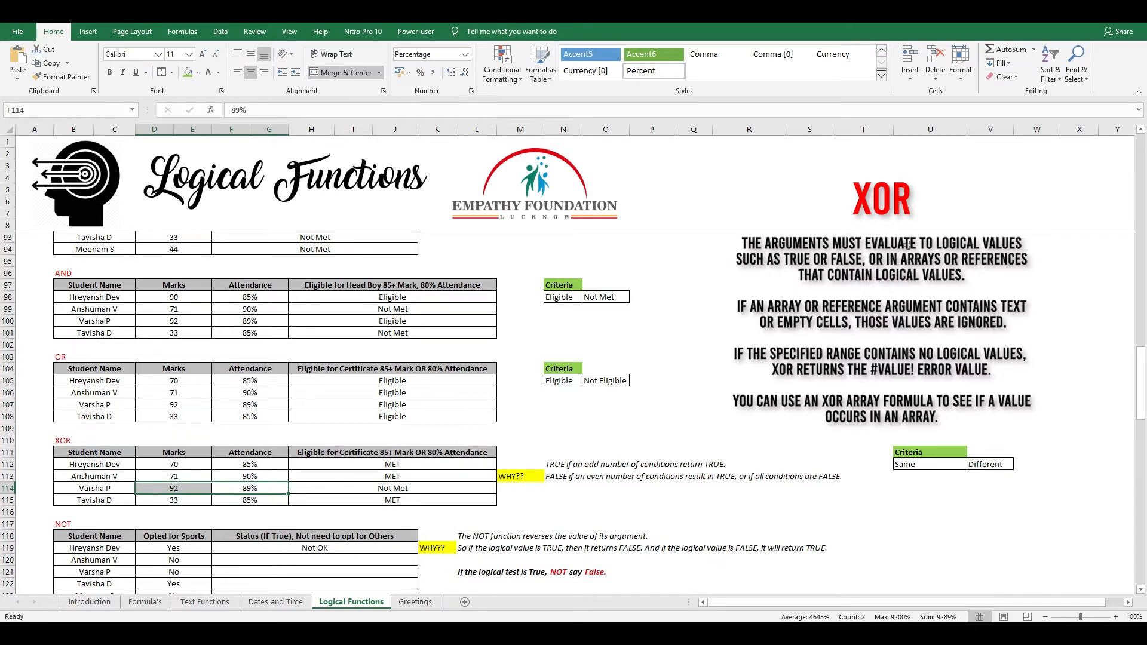
# - Clear the existing result in F119, the first Status cell of the NOT table
pyautogui.press('Down')
pyautogui.press('Down')
pyautogui.press('Down')
pyautogui.press('Down')
pyautogui.press('Down')
pyautogui.press('Down')
pyautogui.press('Down')
pyautogui.press('Down')
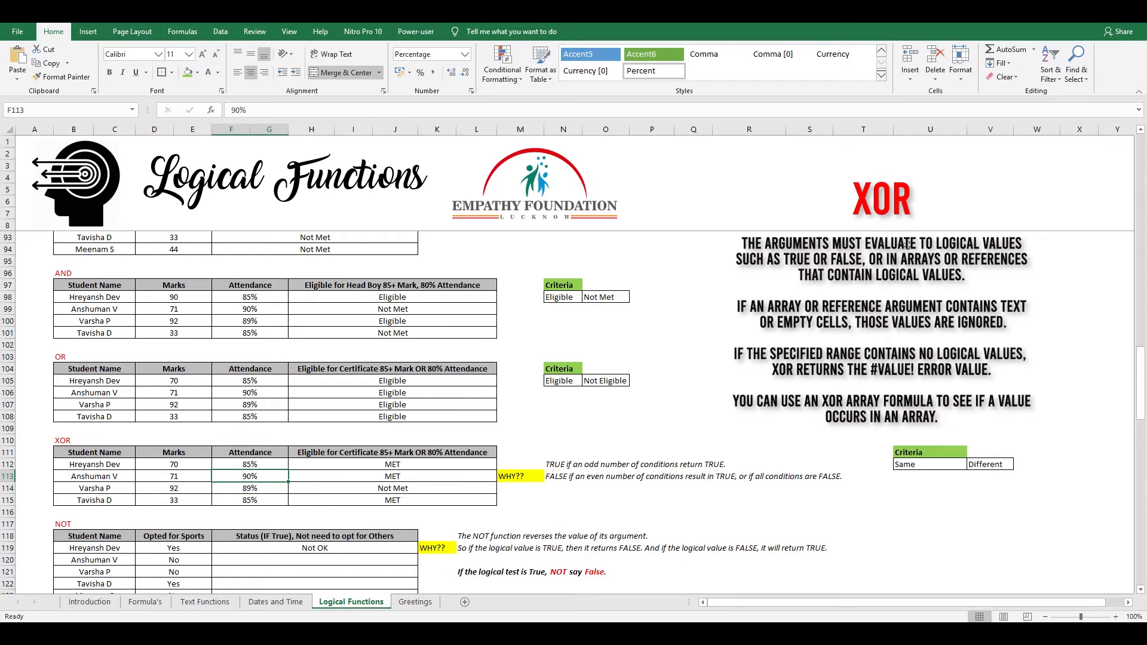
pyautogui.press('Down')
pyautogui.press('Down')
pyautogui.press('Down')
pyautogui.press('Down')
pyautogui.press('Down')
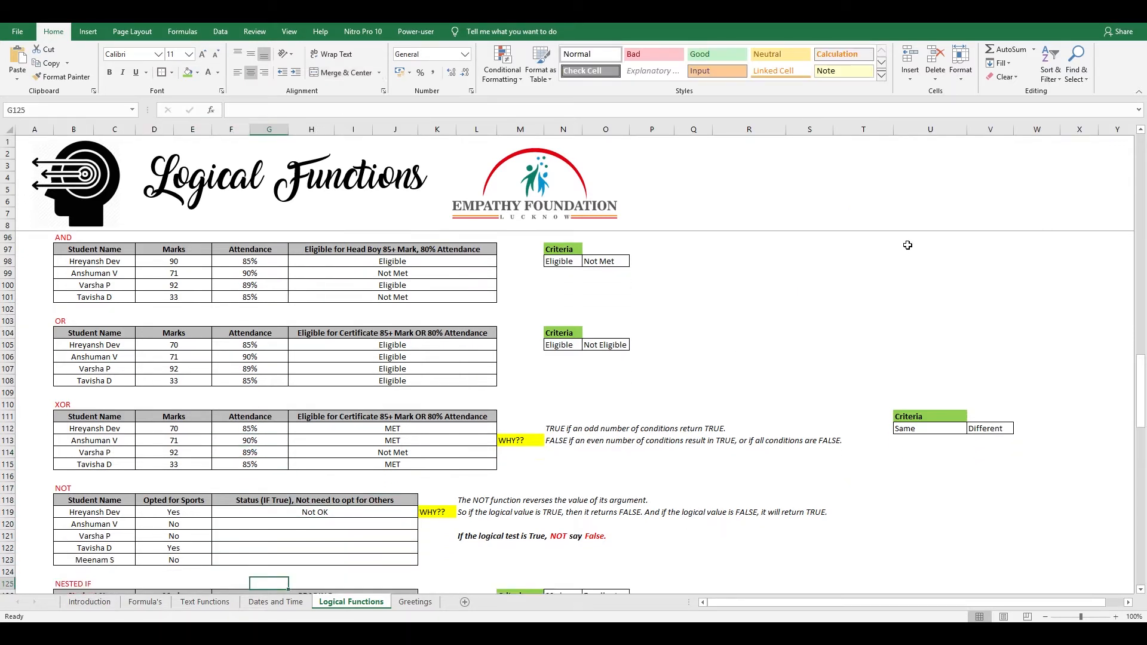
pyautogui.press('Up')
pyautogui.press('Up')
pyautogui.press('Up')
pyautogui.press('Up')
pyautogui.press('Up')
pyautogui.press('Up')
pyautogui.press('Up')
pyautogui.press('Up')
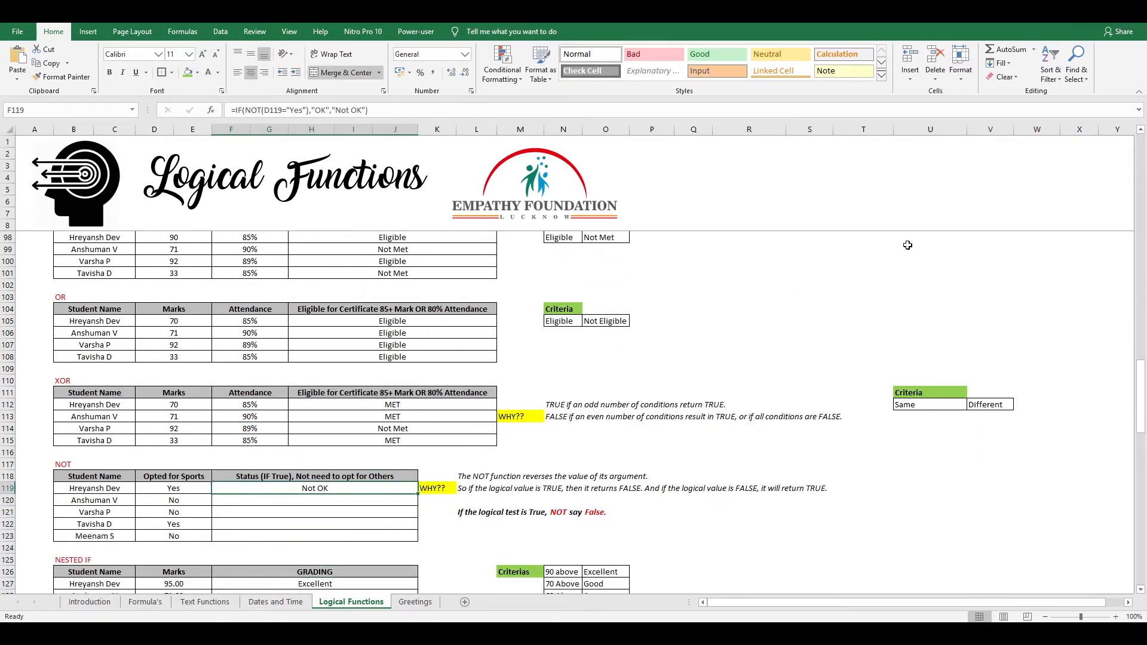
pyautogui.press('Delete')
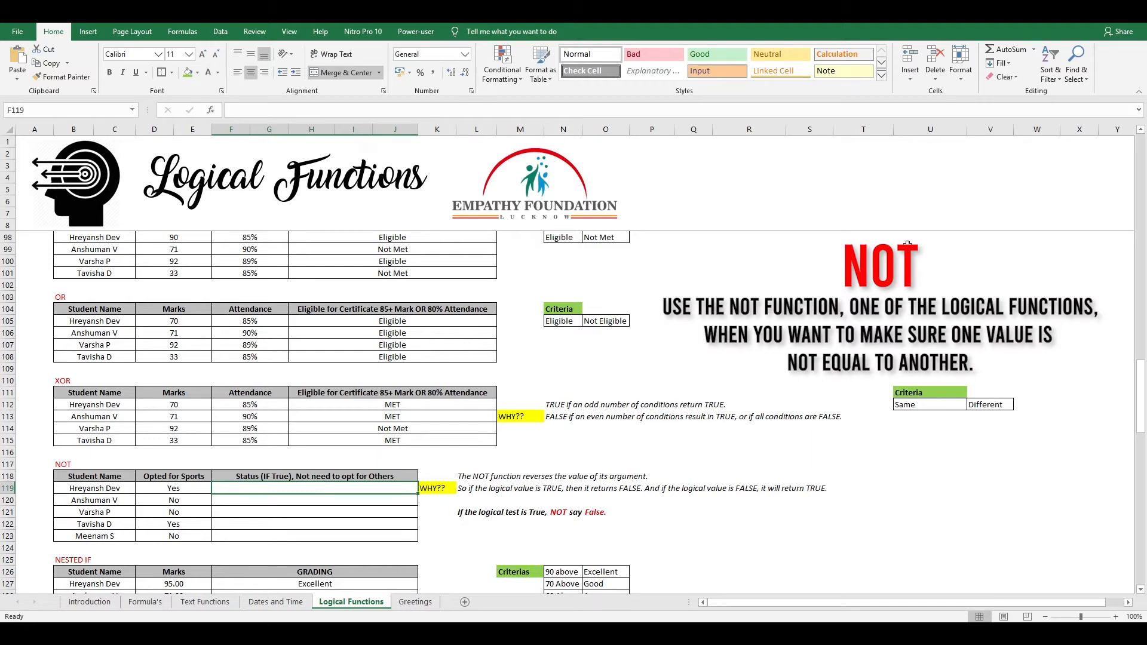
# - Enter =IF(NOT(D119="Yes"),"True","False") in F119 of the NOT table
pyautogui.write('=IF(')
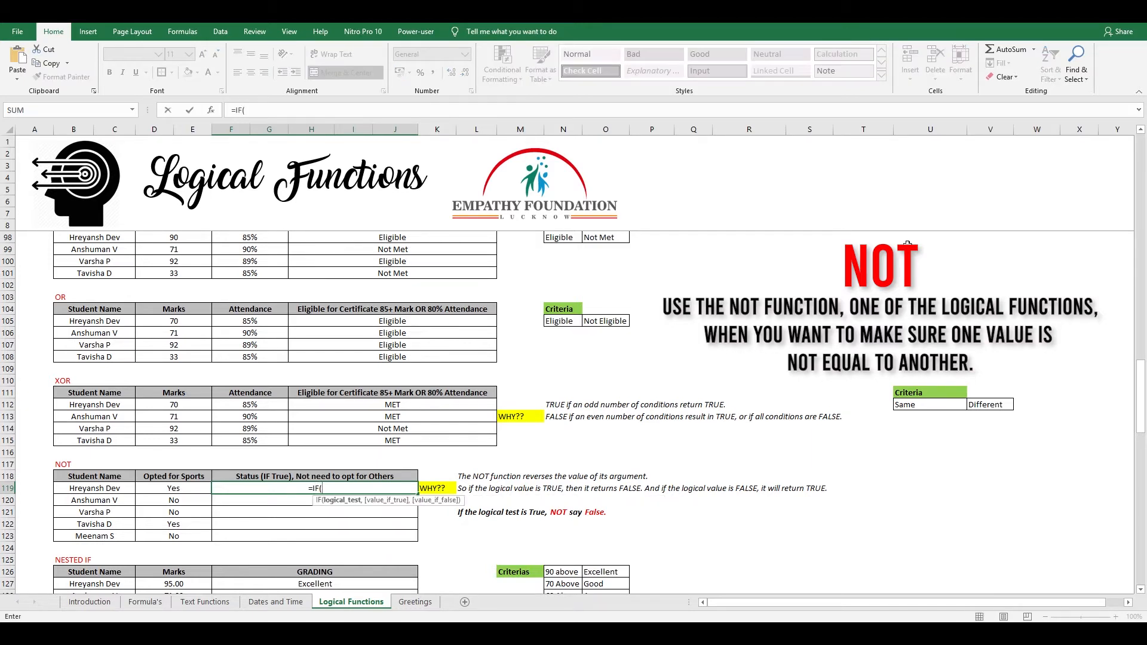
pyautogui.write('NOT(')
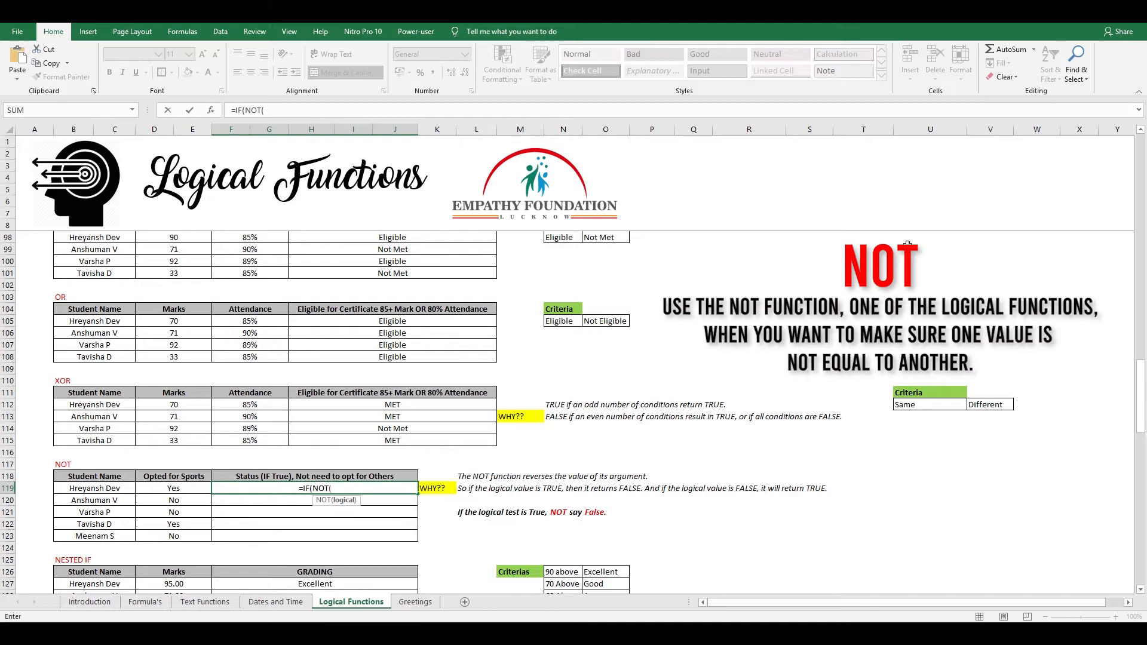
pyautogui.press('Left')
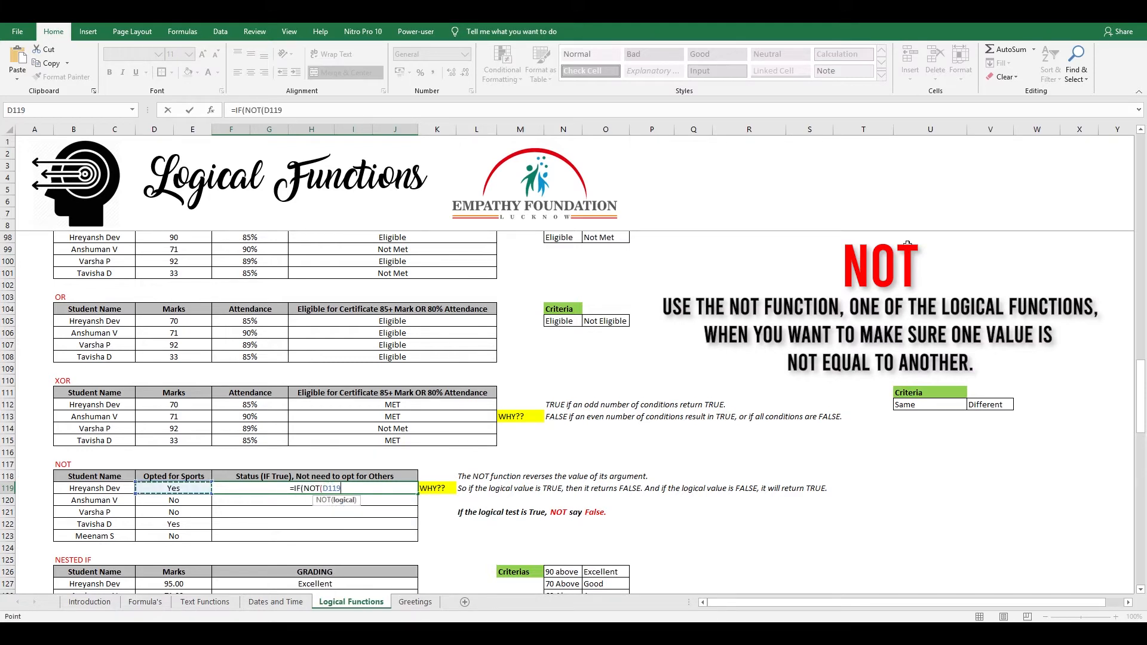
pyautogui.write('="Yes')
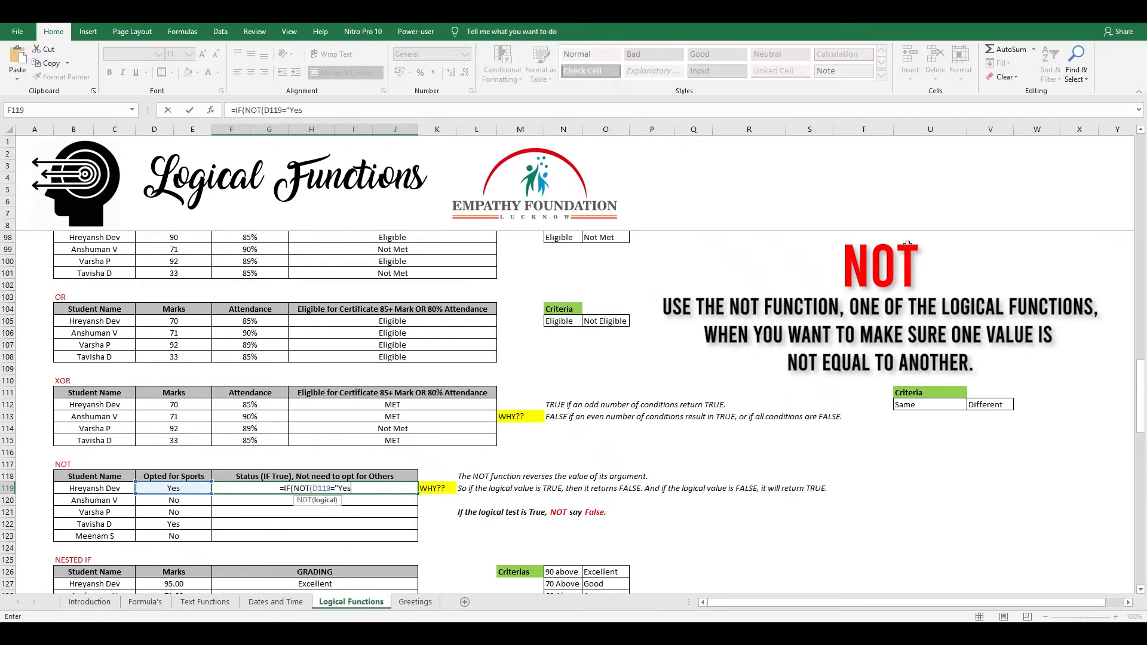
pyautogui.write('")')
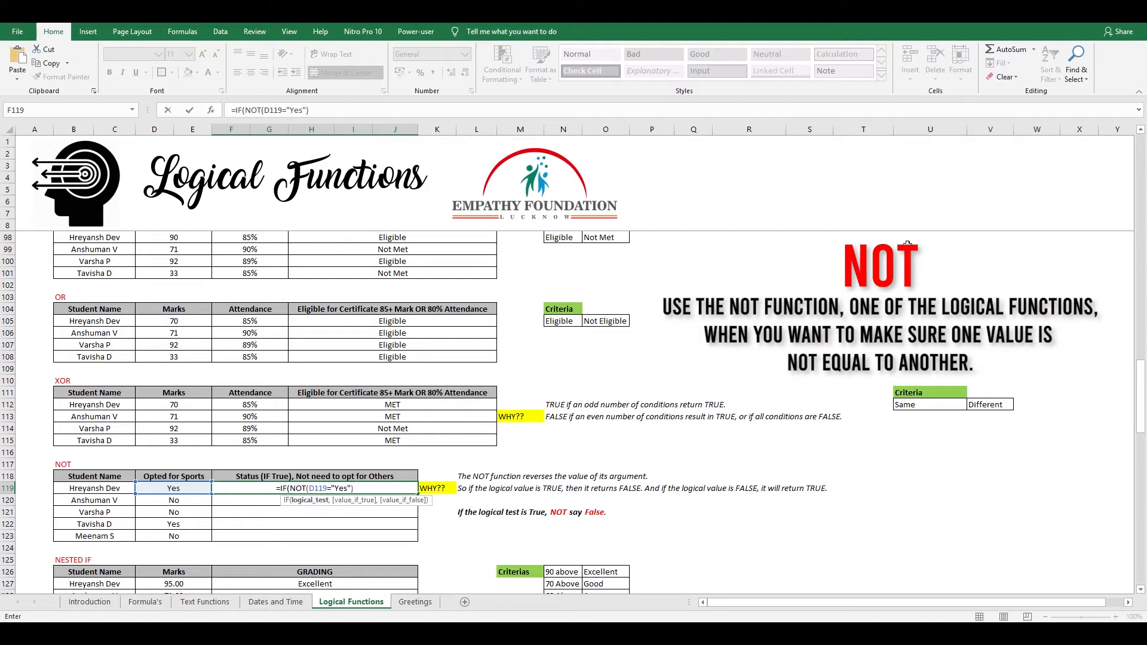
pyautogui.write(',')
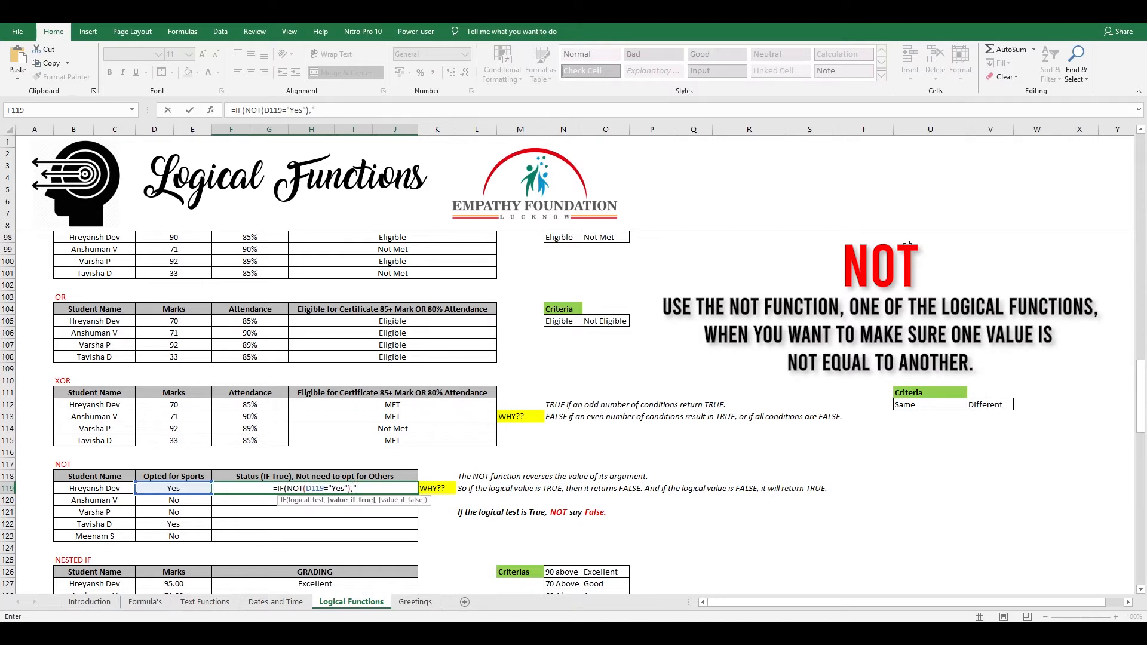
pyautogui.write('"True",')
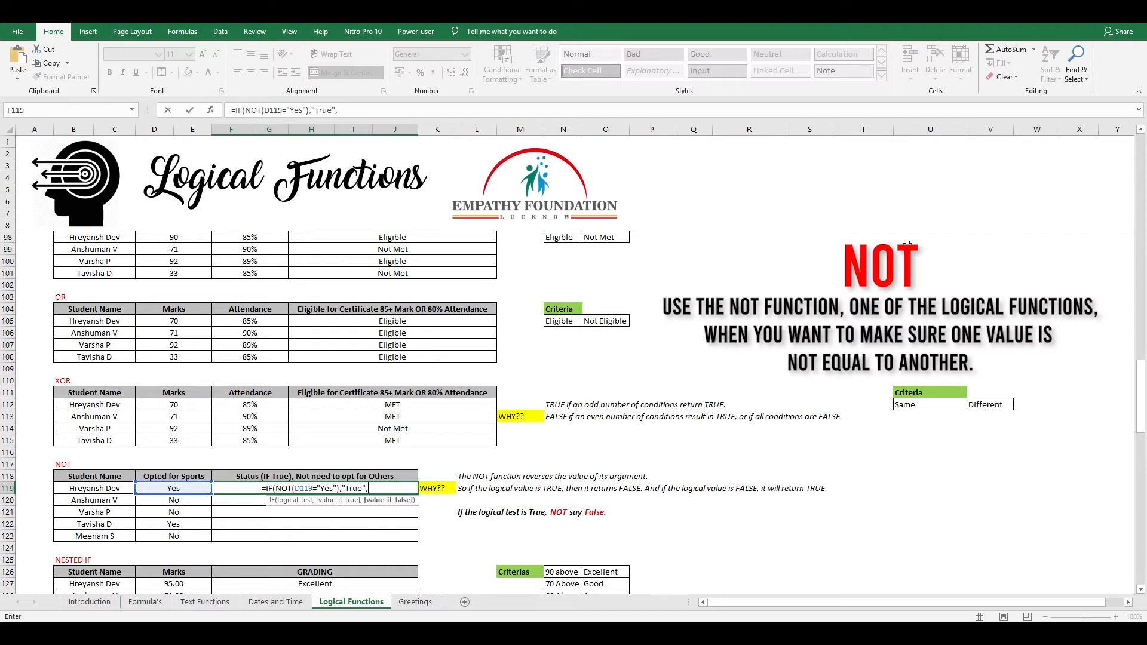
pyautogui.write('"False"')
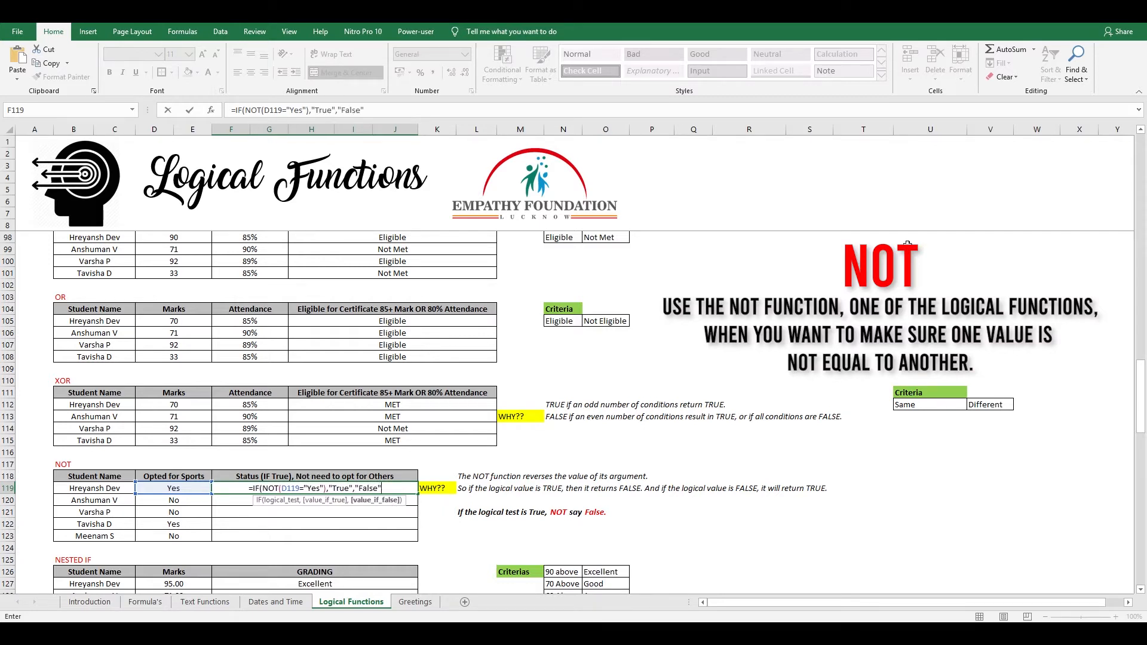
pyautogui.write(')')
pyautogui.hotkey('ctrl', 'Return')
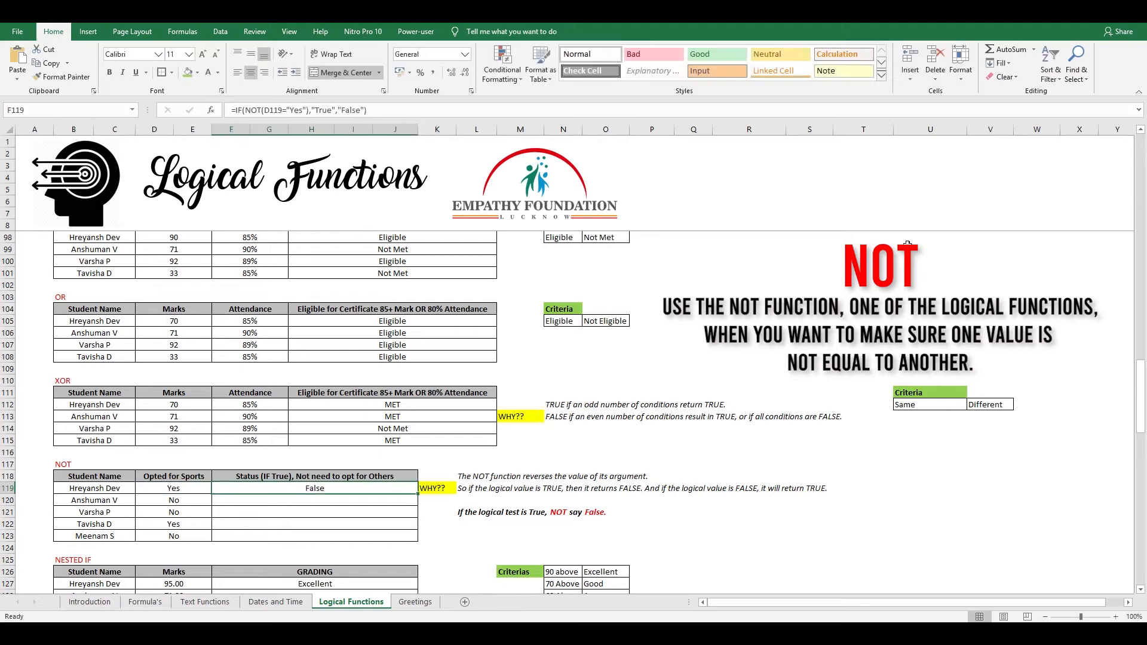
# - Fill the F119 formula down the Status column of the NOT table to F123
pyautogui.hotkey('shift', 'Down')
pyautogui.hotkey('shift', 'Down')
pyautogui.hotkey('shift', 'Down')
pyautogui.hotkey('shift', 'Down')
pyautogui.hotkey('ctrl', 'd')
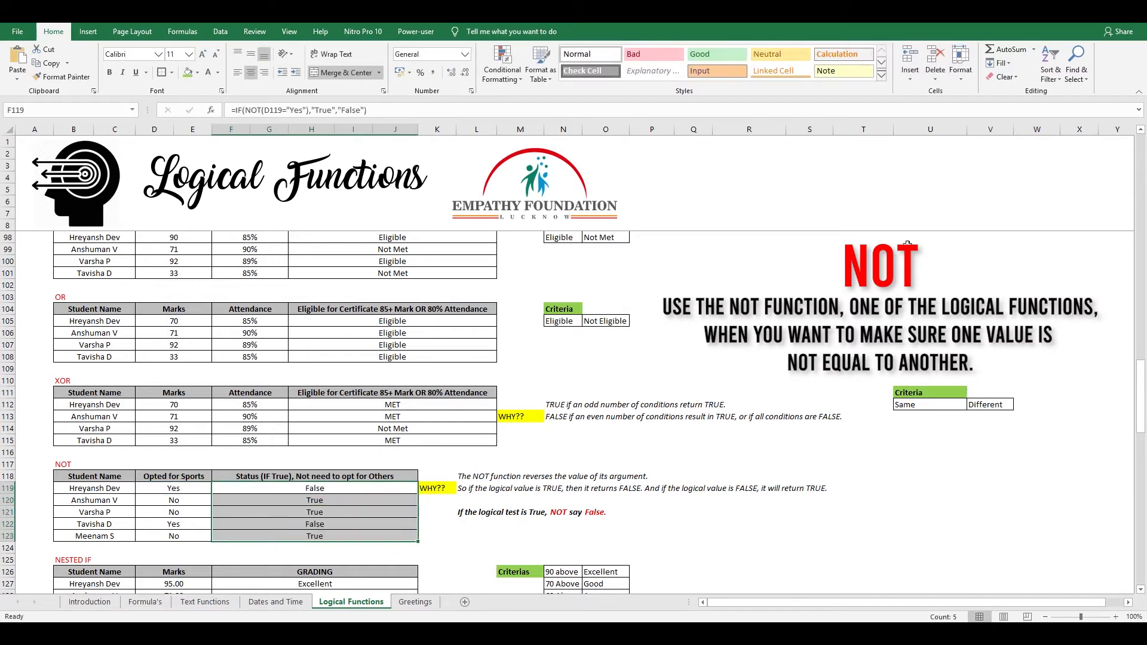
pyautogui.hotkey('shift', 'Up')
pyautogui.hotkey('shift', 'Up')
pyautogui.hotkey('shift', 'Up')
pyautogui.hotkey('shift', 'Up')
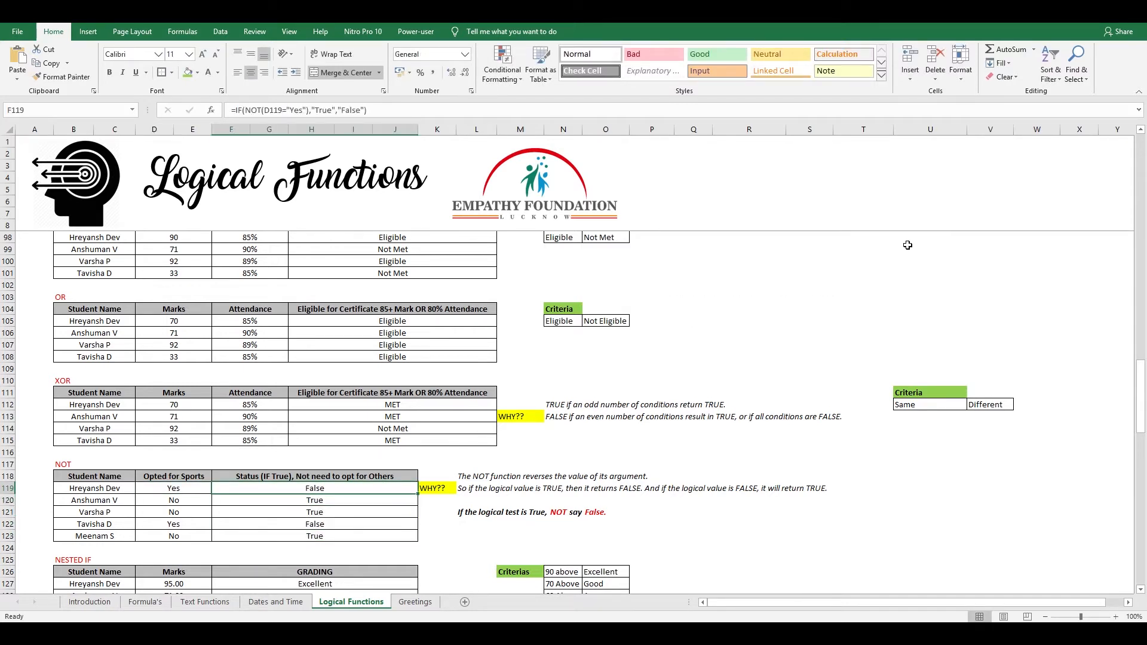
pyautogui.press('Down')
pyautogui.press('Down')
# - Clear the existing grade in F127, the first Grading cell of the NESTED IF table
pyautogui.scroll(-5, 907, 245)
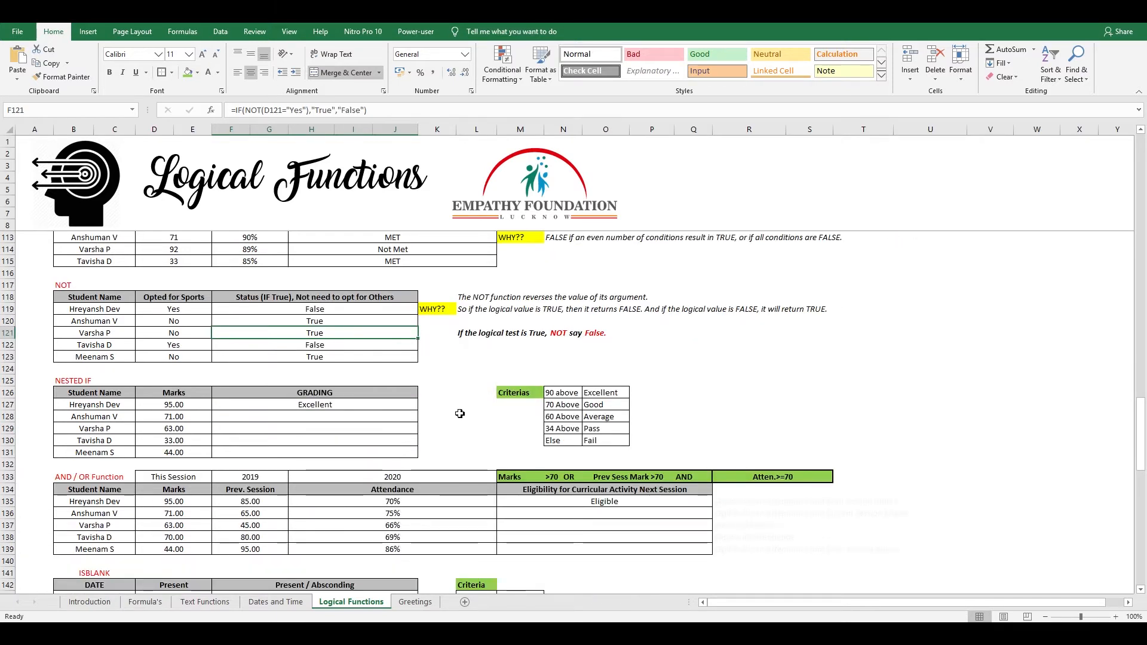
pyautogui.click(442, 404)
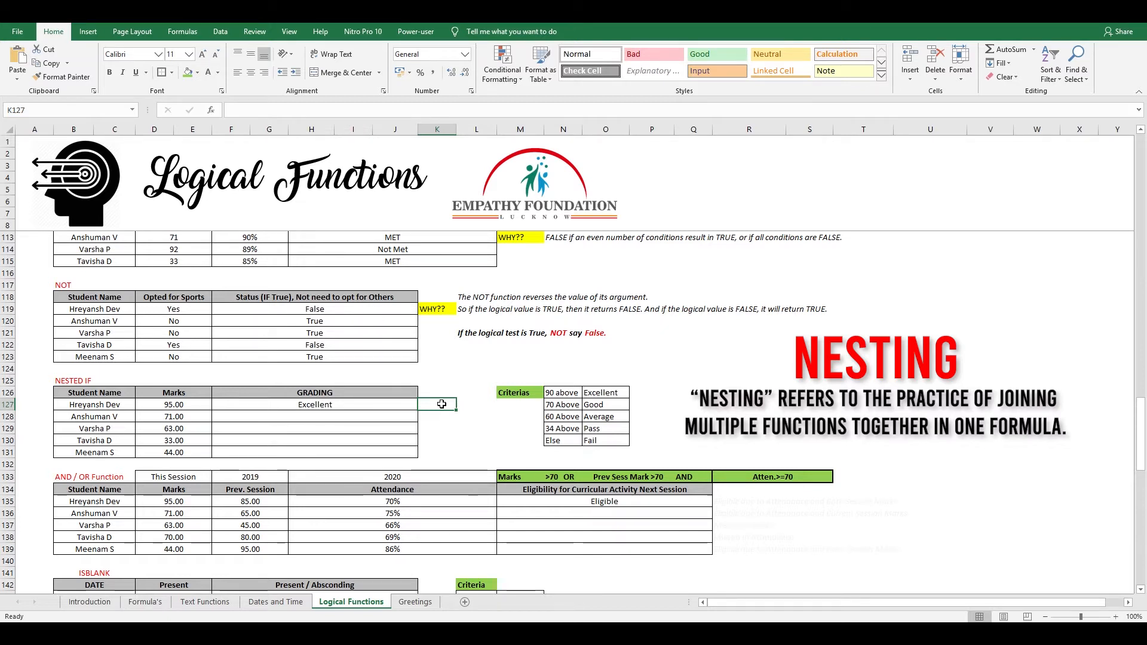
pyautogui.press('Left')
pyautogui.press('Delete')
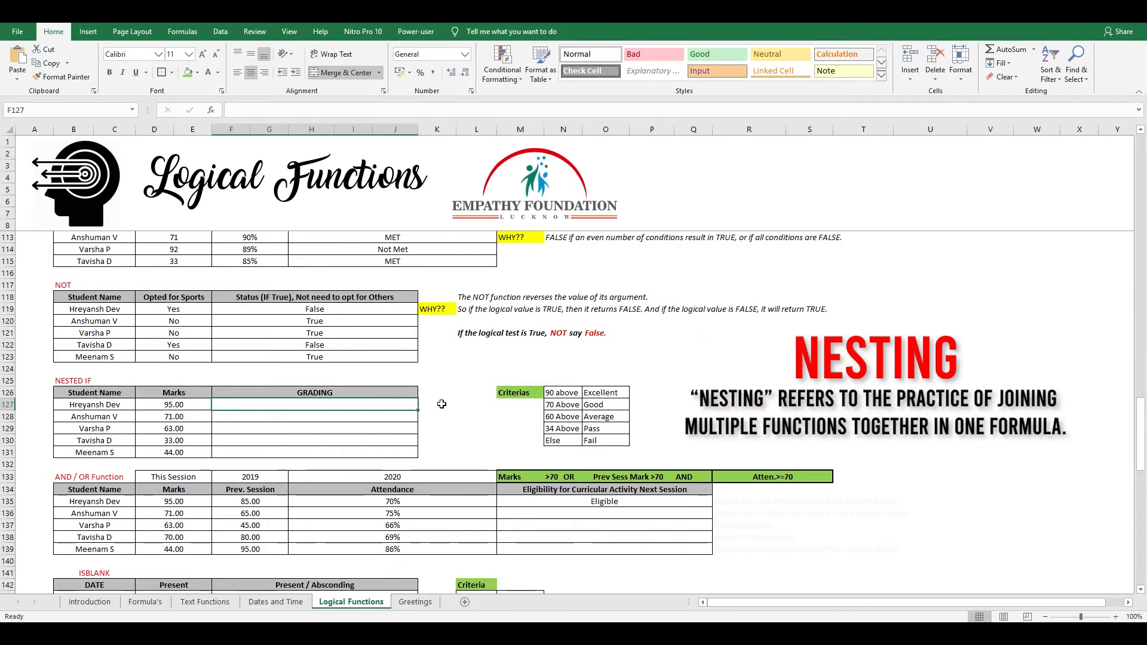
# - Begin an IF formula in F127 of the NESTED IF table with the logical test D127>90
pyautogui.write('=IF(')
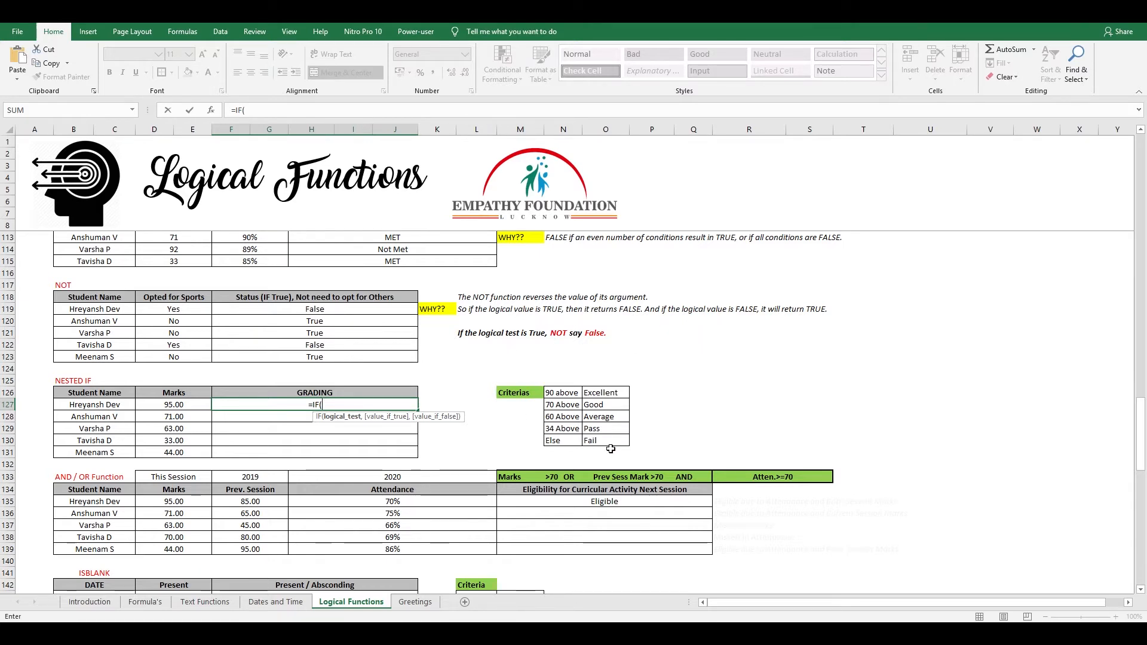
pyautogui.press('Left')
pyautogui.write('>90')
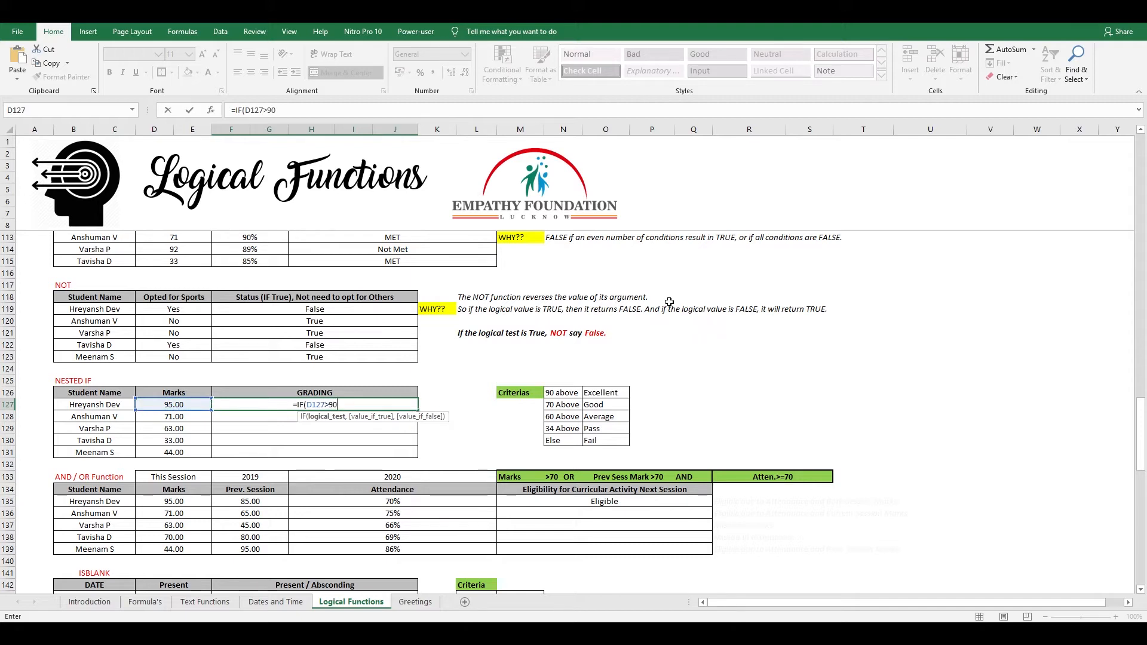
pyautogui.write(',')
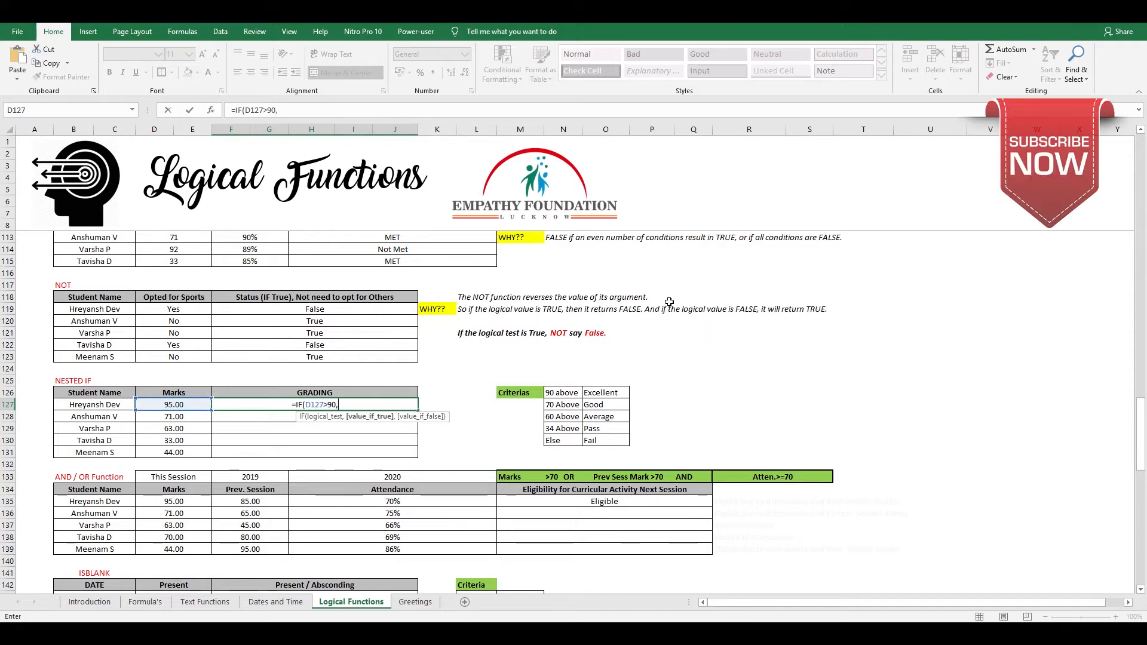
pyautogui.write('"Excellent')
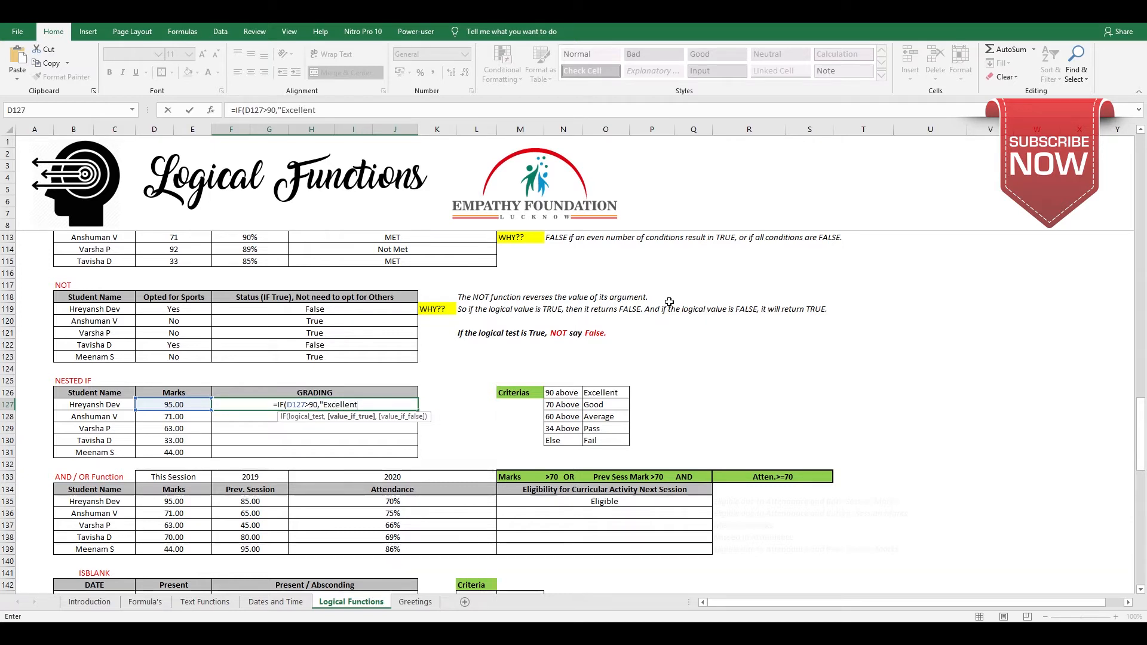
pyautogui.write('"')
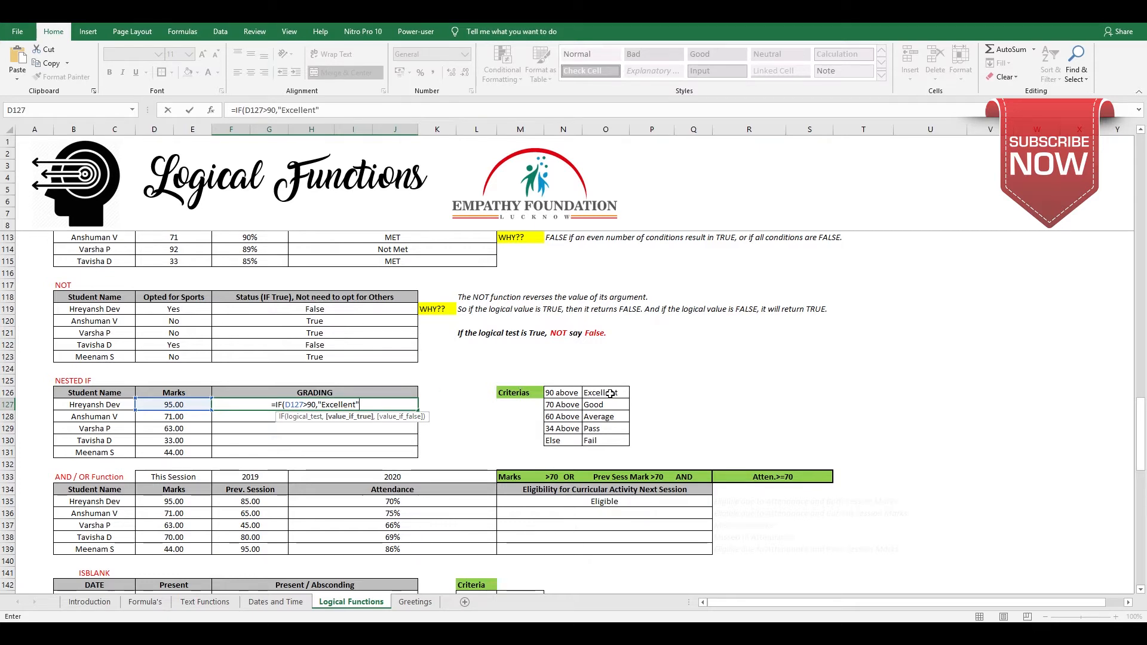
pyautogui.press('BackSpace')
pyautogui.press('BackSpace')
pyautogui.press('BackSpace')
pyautogui.press('BackSpace')
pyautogui.press('BackSpace')
pyautogui.press('BackSpace')
pyautogui.press('BackSpace')
pyautogui.press('BackSpace')
pyautogui.press('BackSpace')
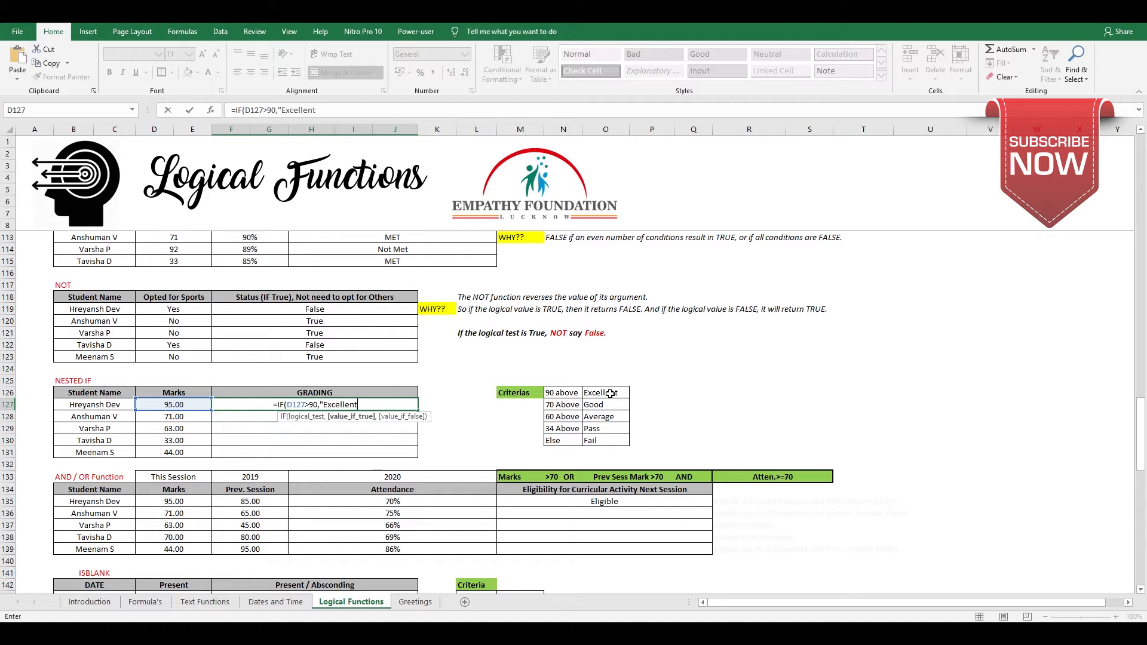
pyautogui.press('BackSpace')
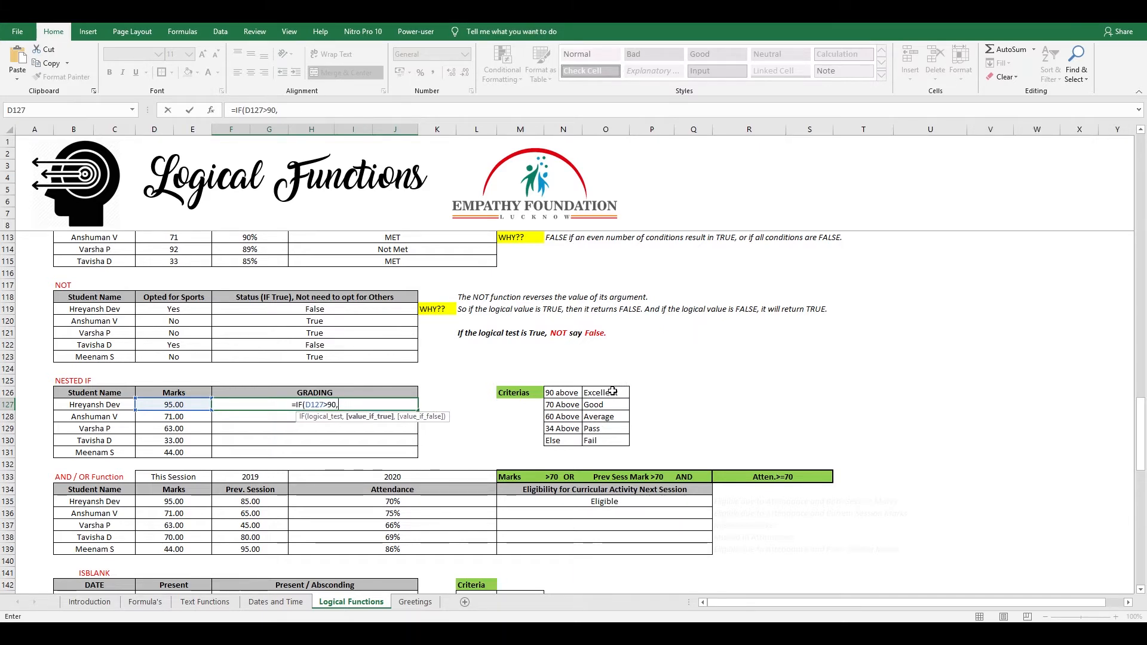
# - Use the absolute reference $O$126, the Excellent criterion cell, as the value if the D127>90 test is true
pyautogui.click(613, 392)
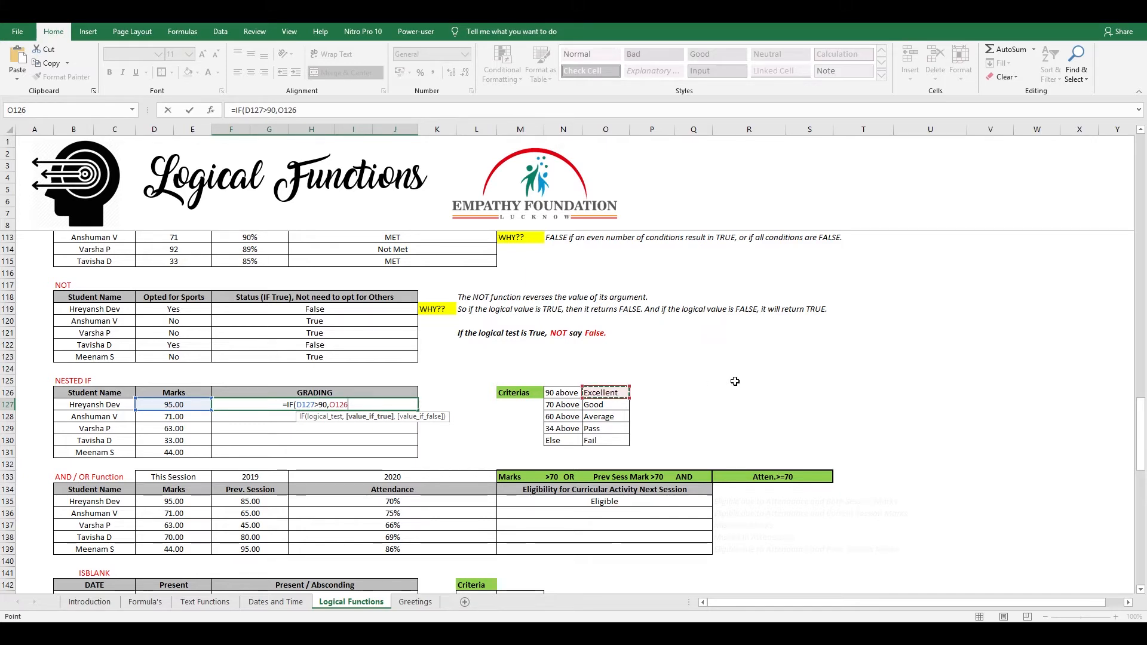
pyautogui.press('F4')
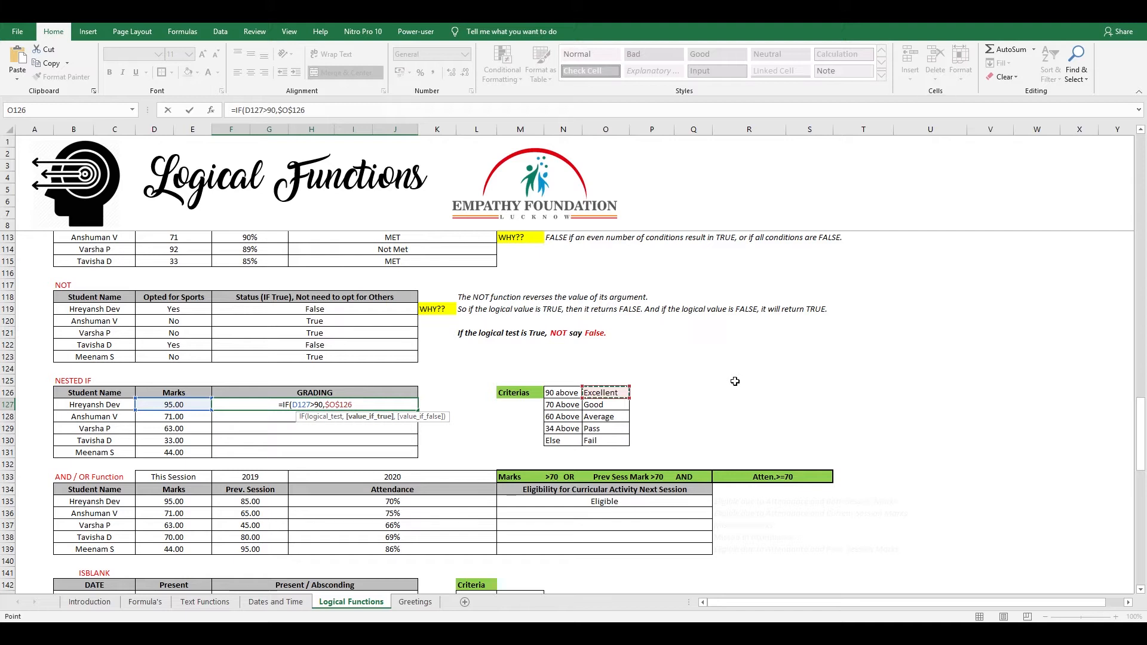
pyautogui.write(',')
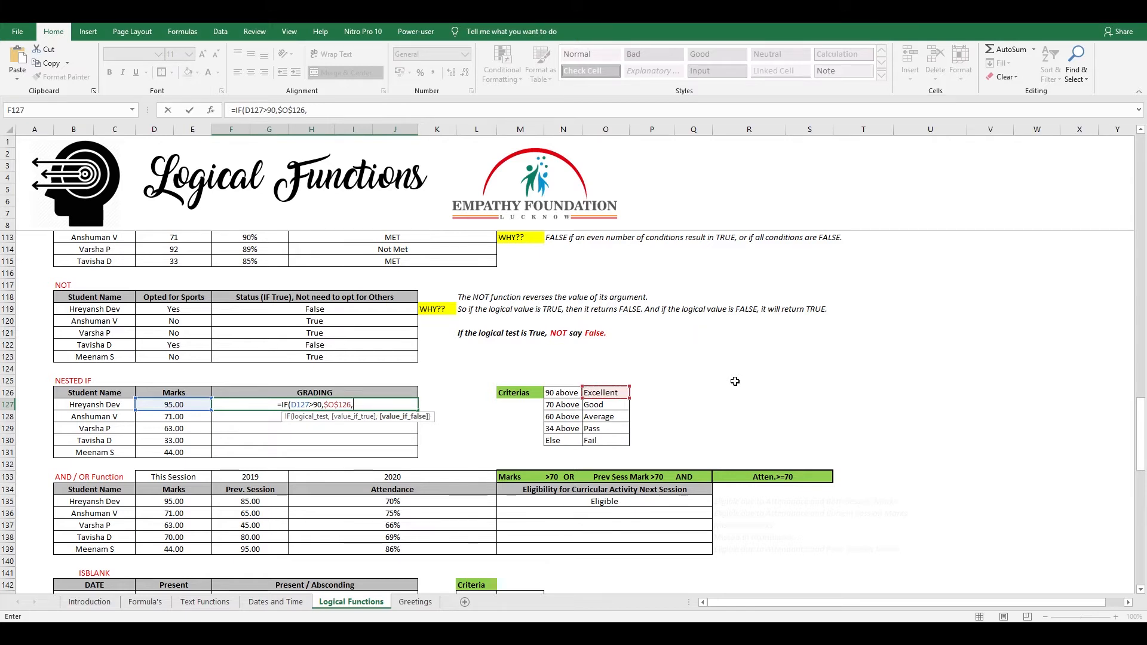
# - Nest a second IF in the F127 formula that tests D127>70 and returns the absolute reference $O$127
pyautogui.write('IF(')
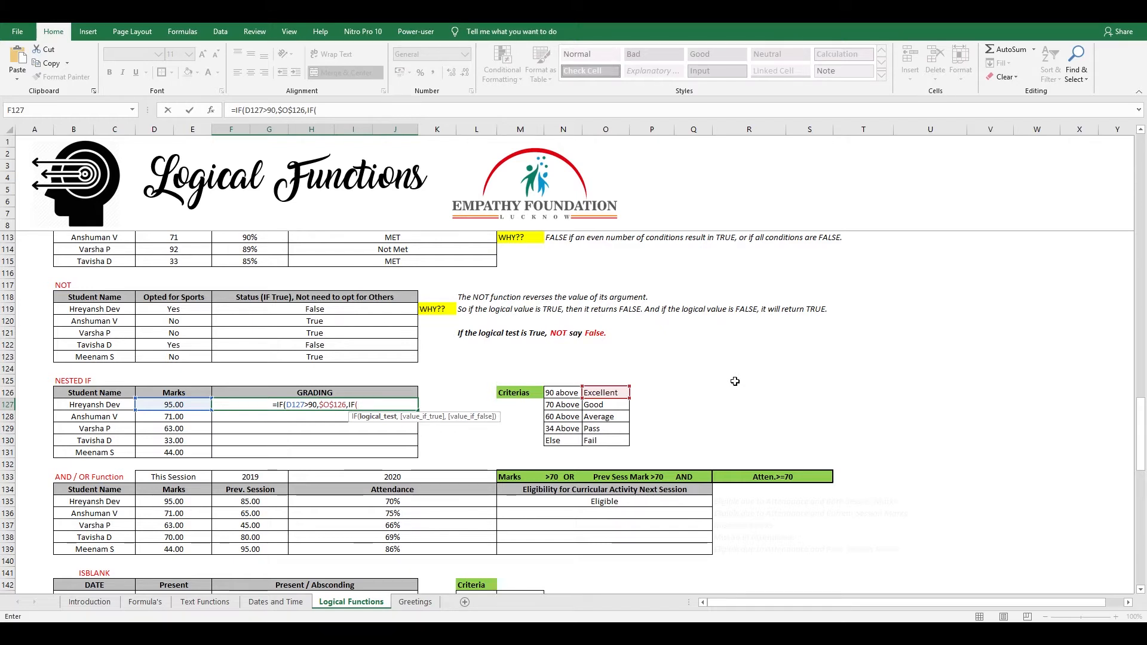
pyautogui.click(174, 404)
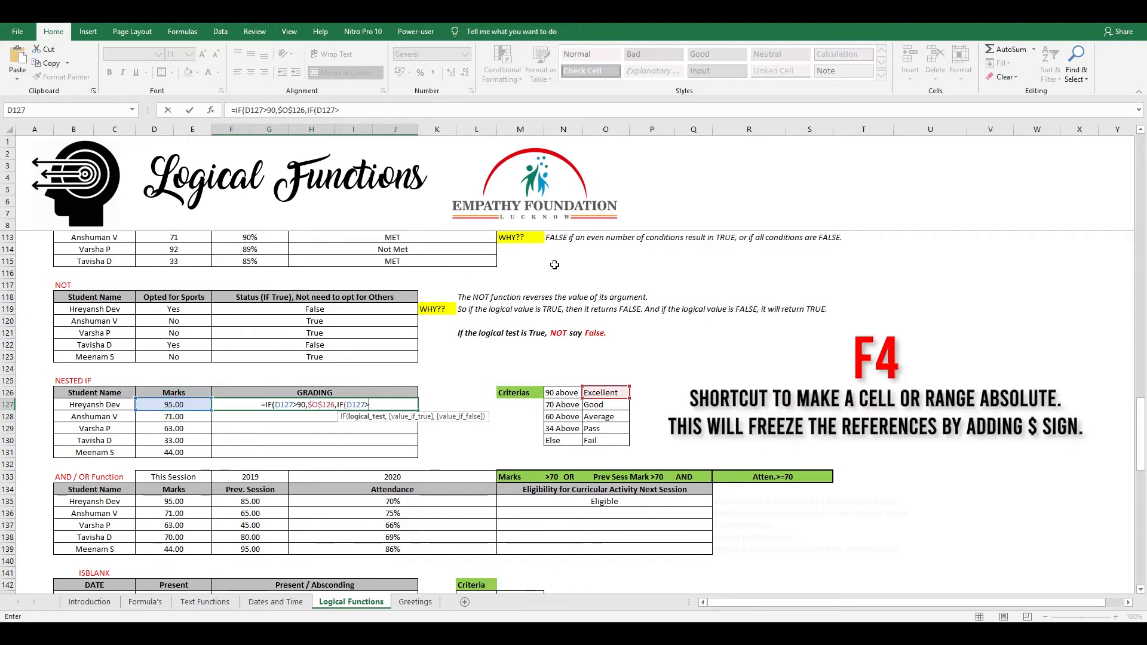
pyautogui.write('>70,')
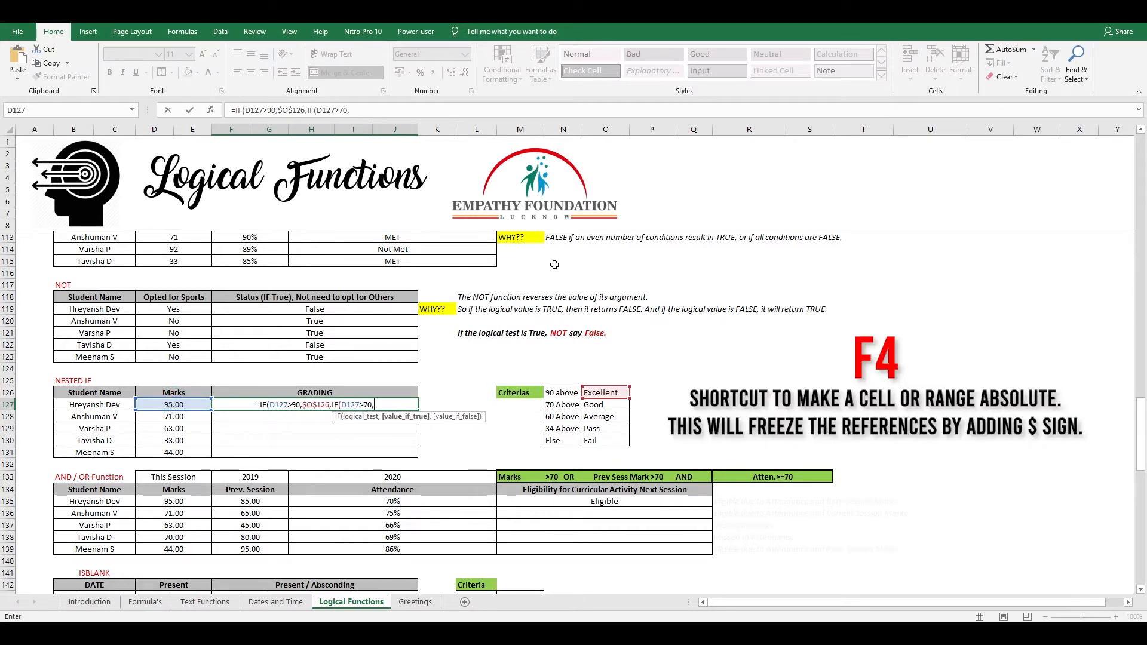
pyautogui.click(614, 405)
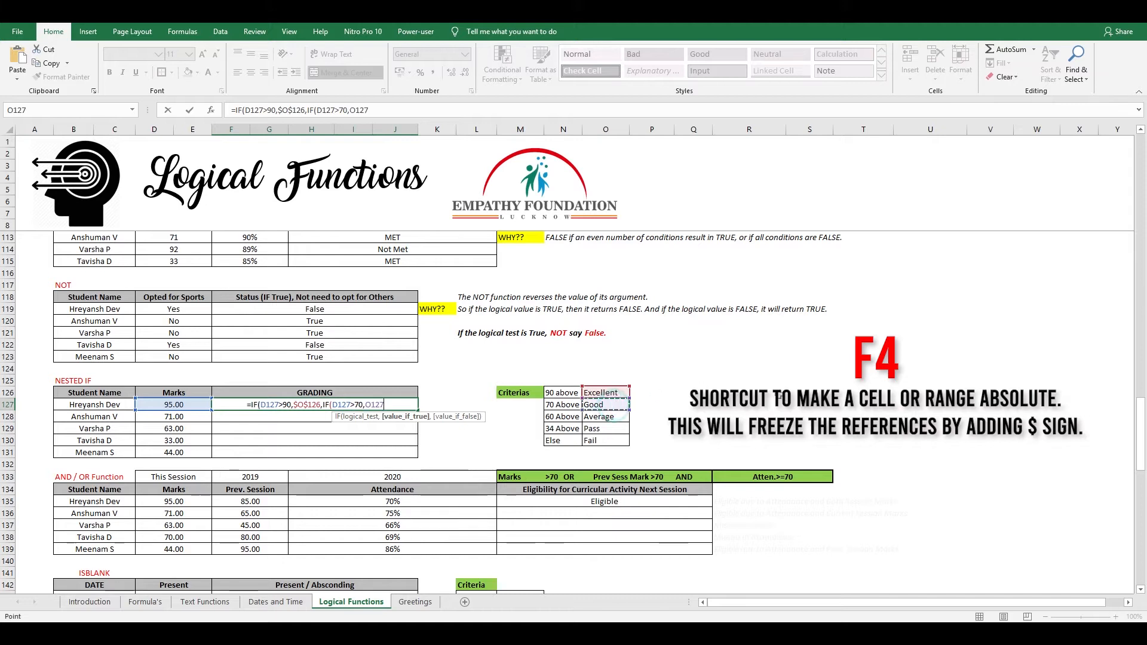
pyautogui.press('F4')
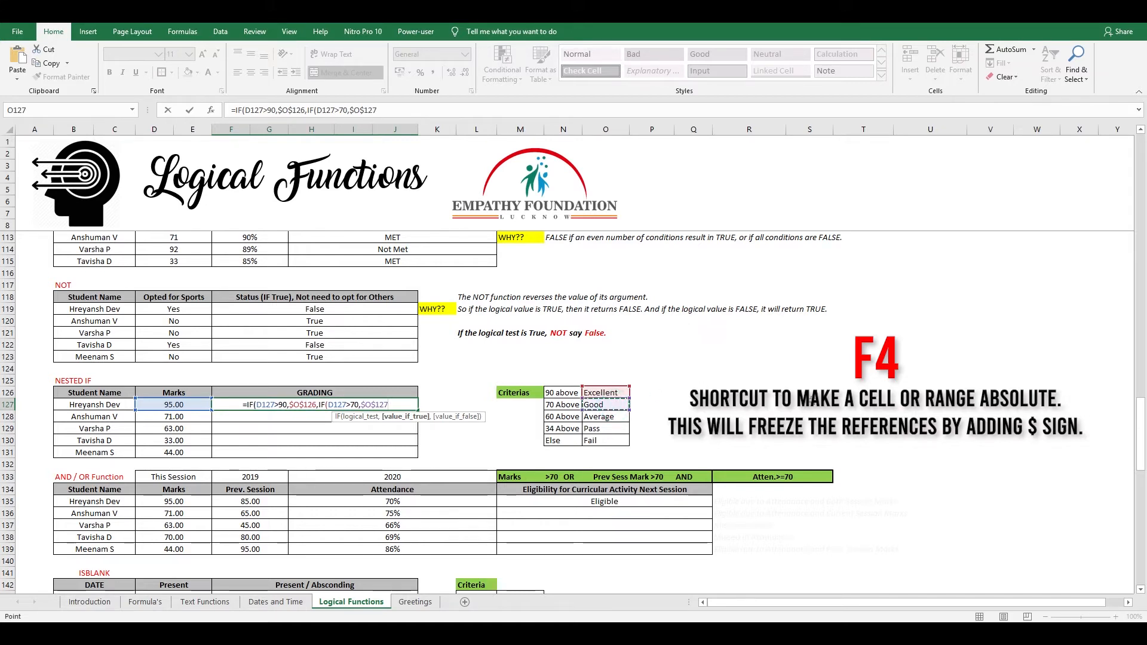
pyautogui.write(',')
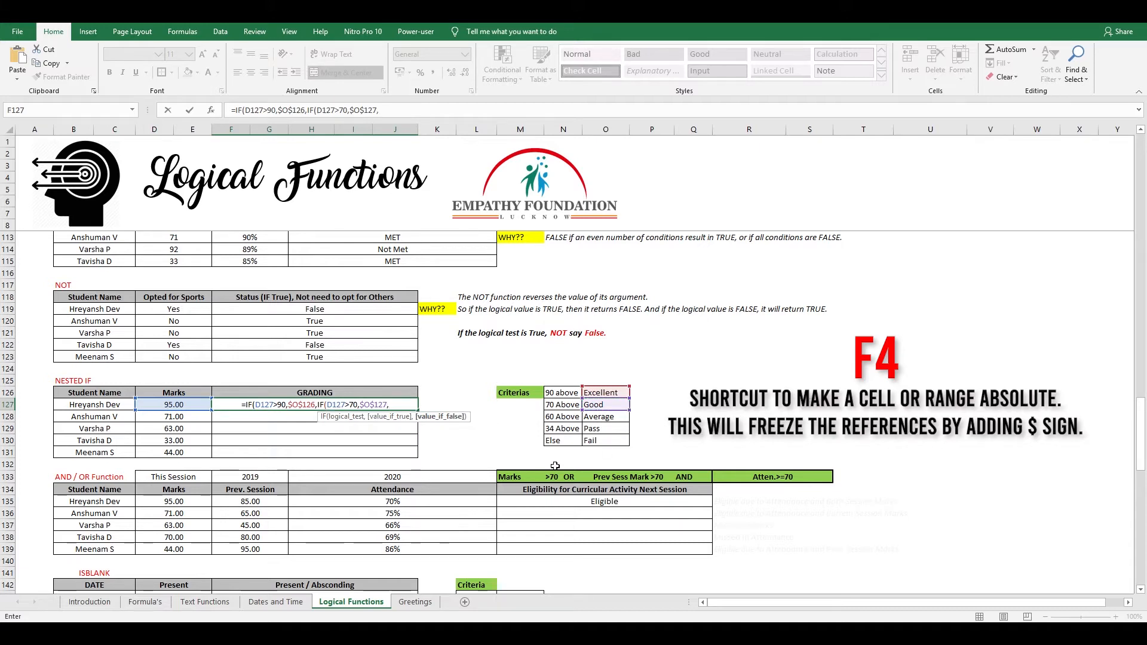
# - Nest a third IF in the F127 formula that tests D127>60 and returns the absolute reference $O$128
pyautogui.write('IF(')
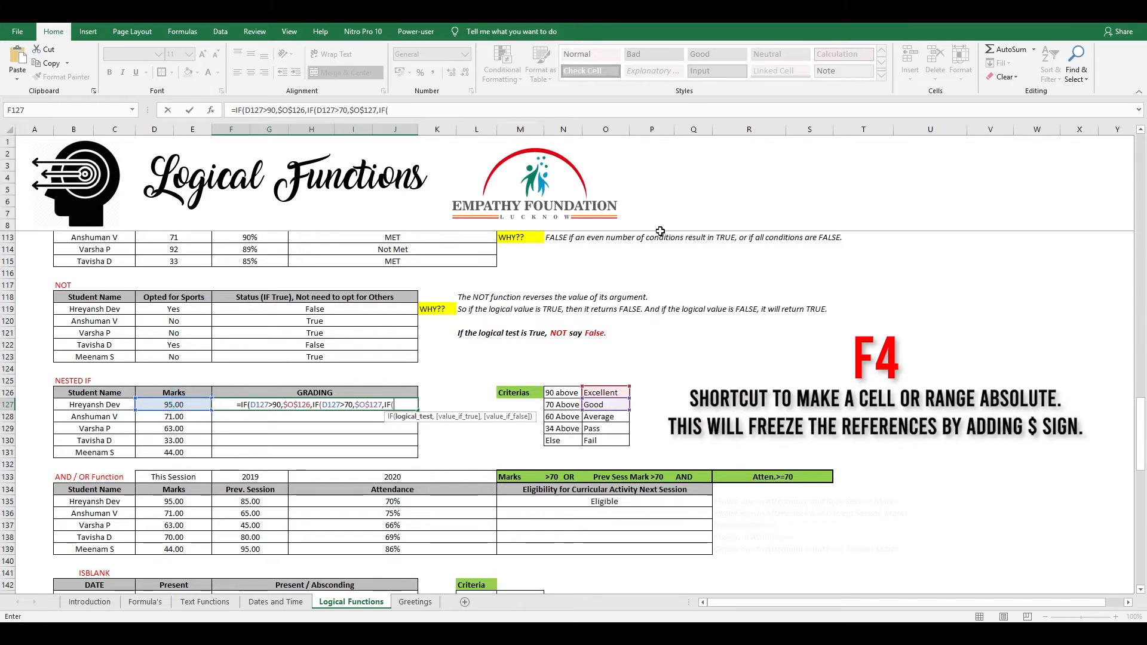
pyautogui.click(155, 405)
pyautogui.write('>')
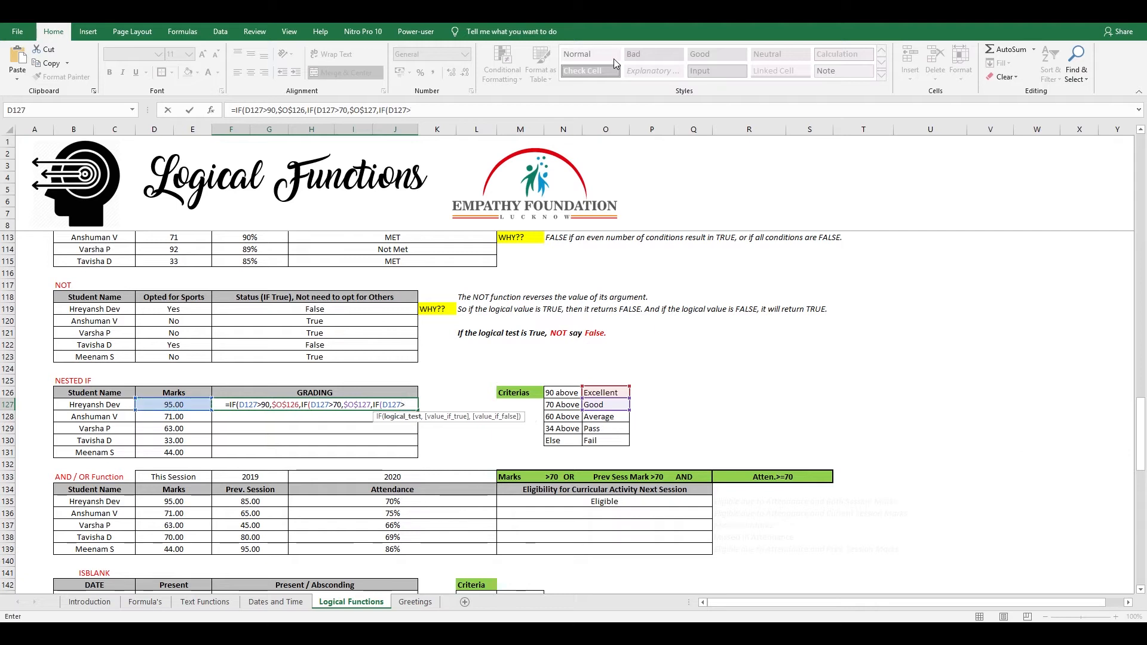
pyautogui.write('60')
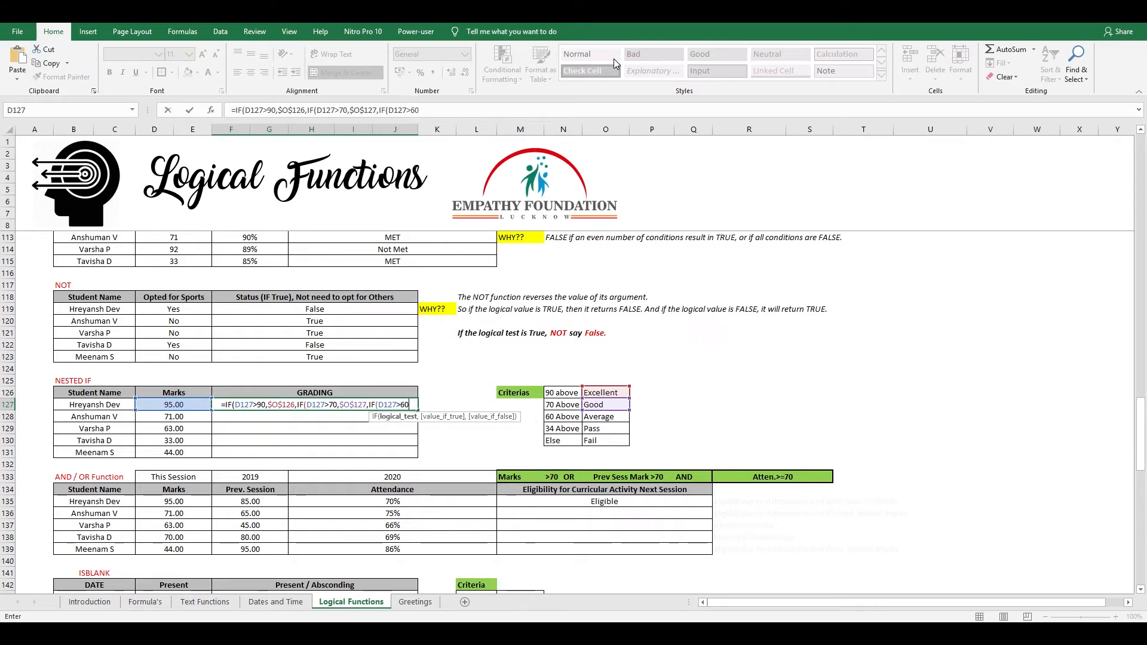
pyautogui.write(',')
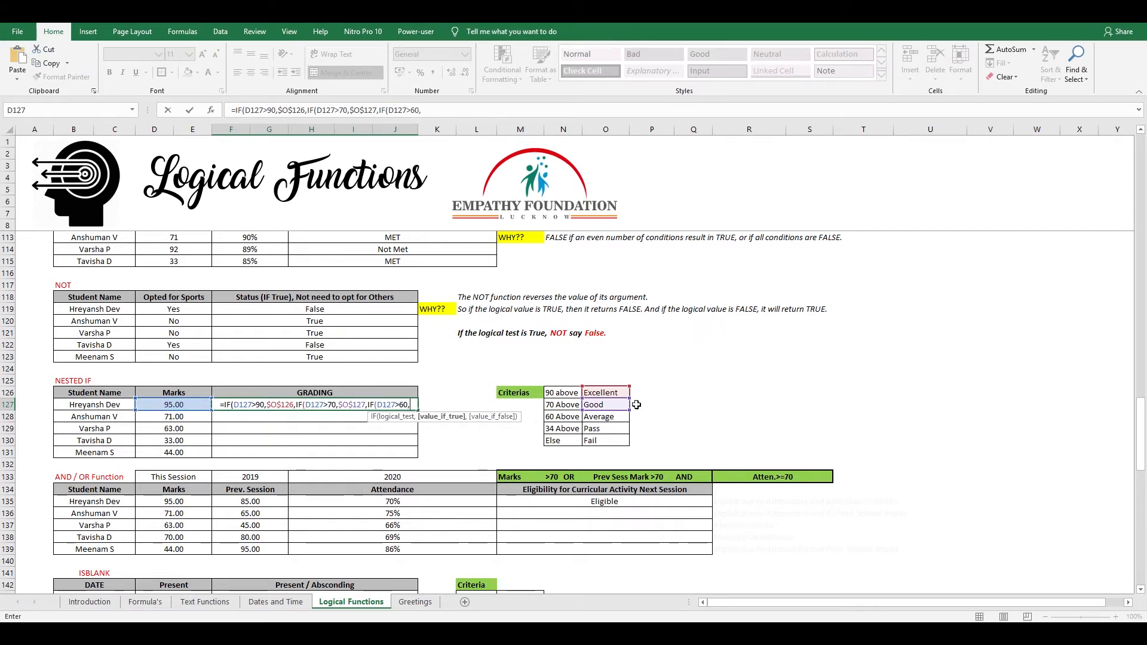
pyautogui.click(622, 418)
pyautogui.press('F4')
# - Nest a fourth IF in the F127 formula that tests D127>34 and returns the absolute reference $O$129
pyautogui.write(',IF(')
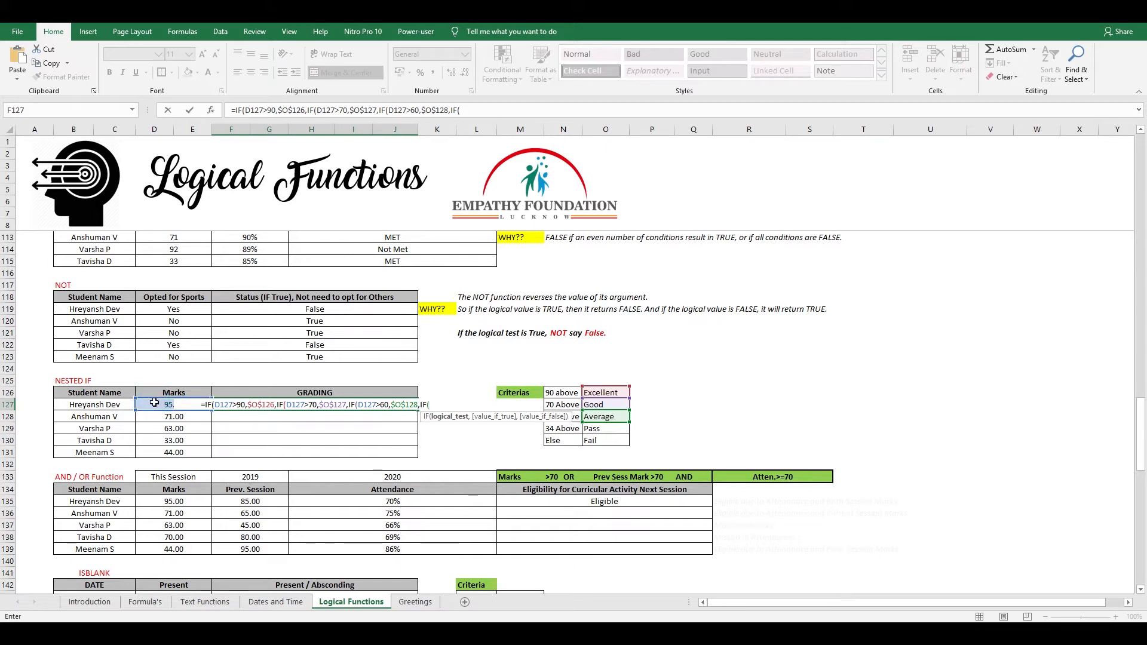
pyautogui.click(154, 403)
pyautogui.write('>34')
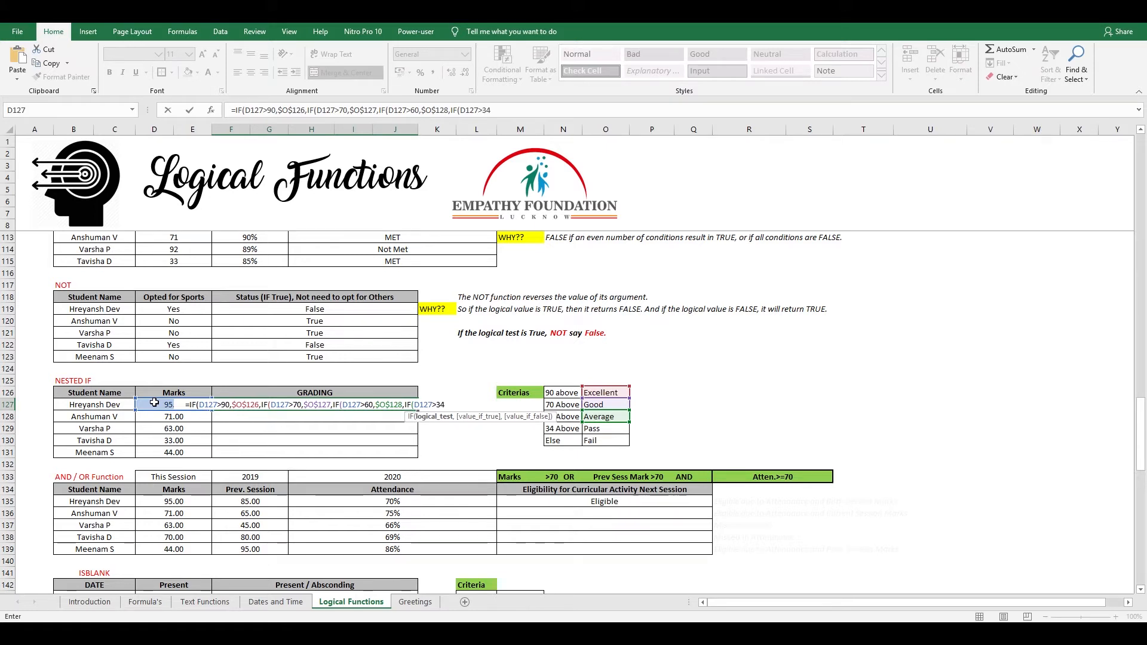
pyautogui.write(',')
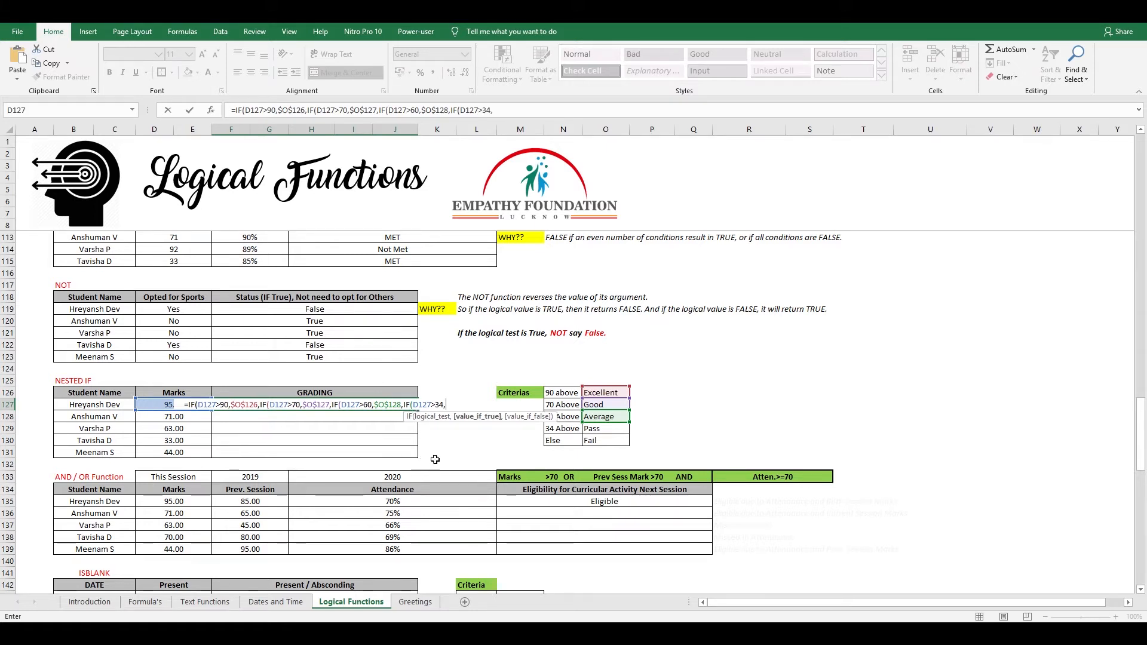
pyautogui.click(622, 429)
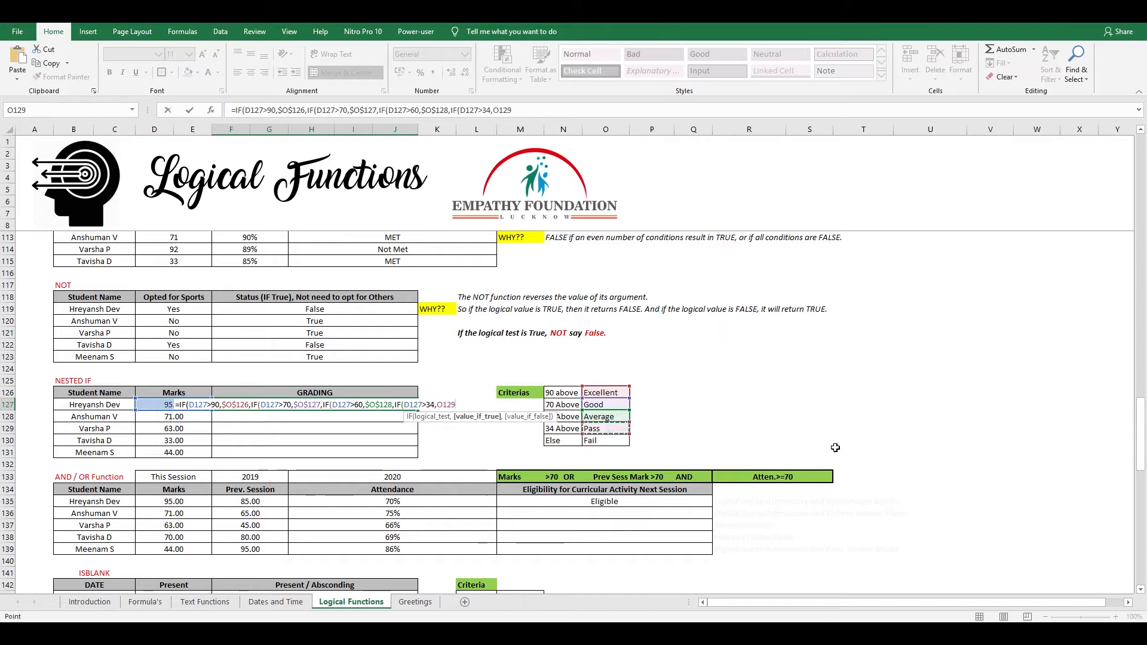
pyautogui.press('F4')
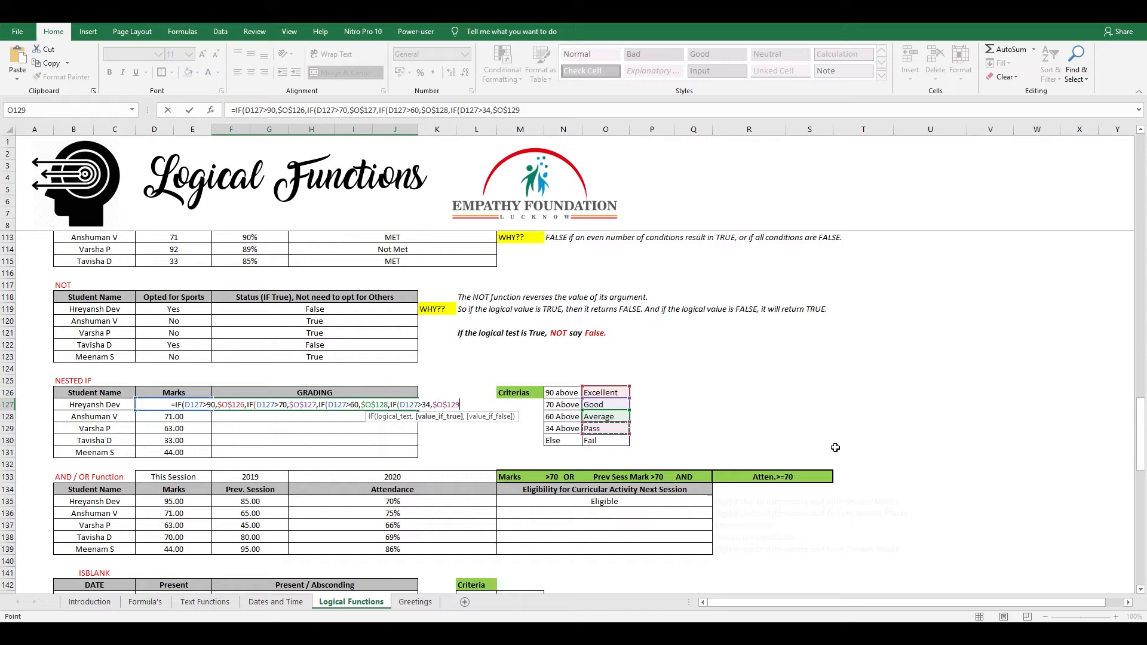
pyautogui.write(',')
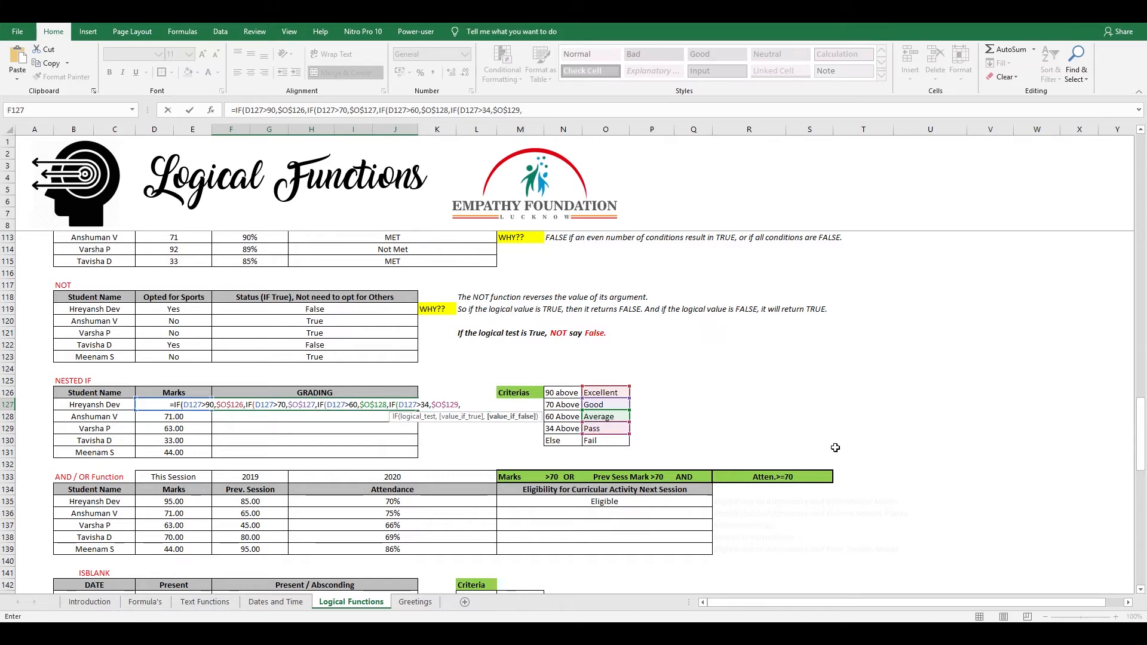
# - Finish the nested formula in F127 with "Fail" as the last value if false, closing all four IFs
pyautogui.write('"Fai')
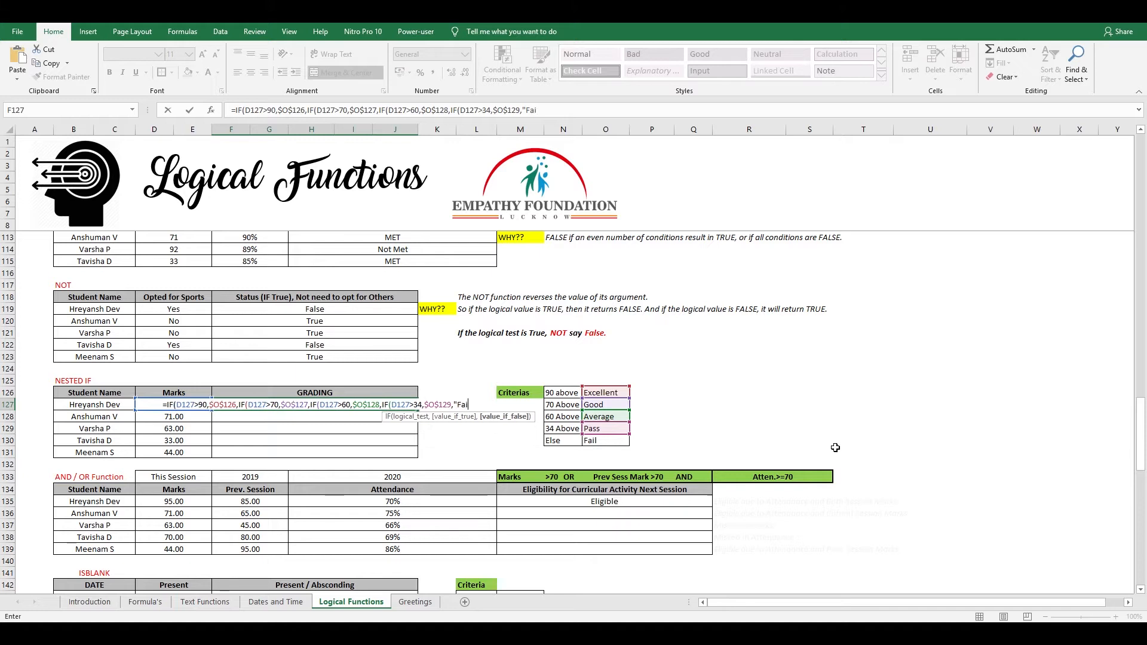
pyautogui.write('l")')
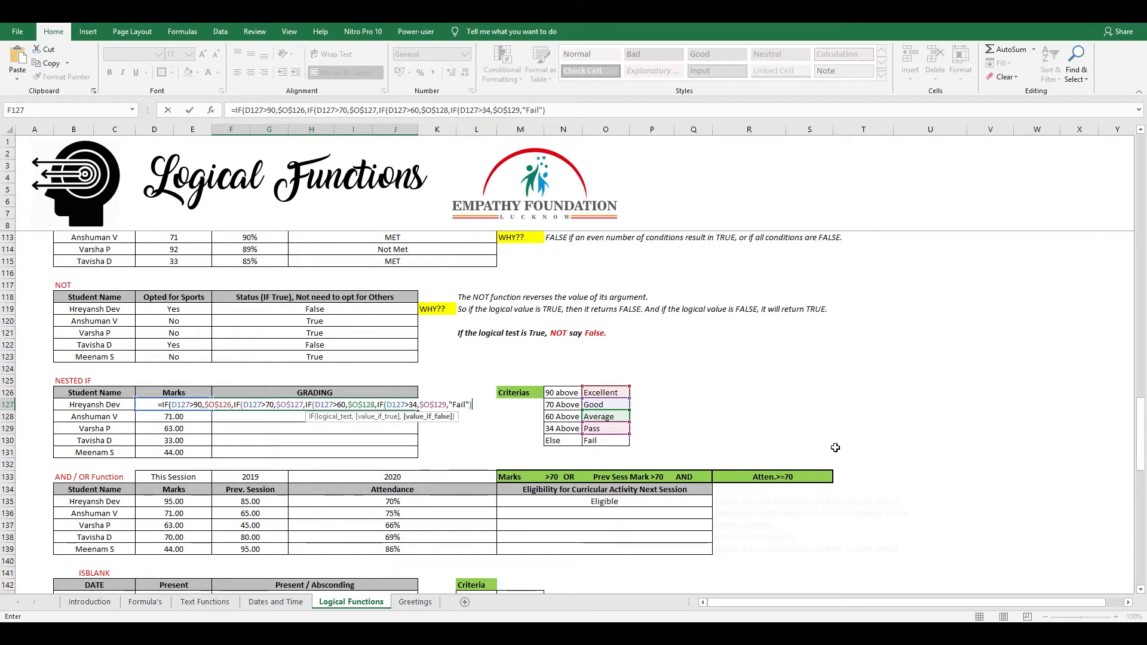
pyautogui.write(')))')
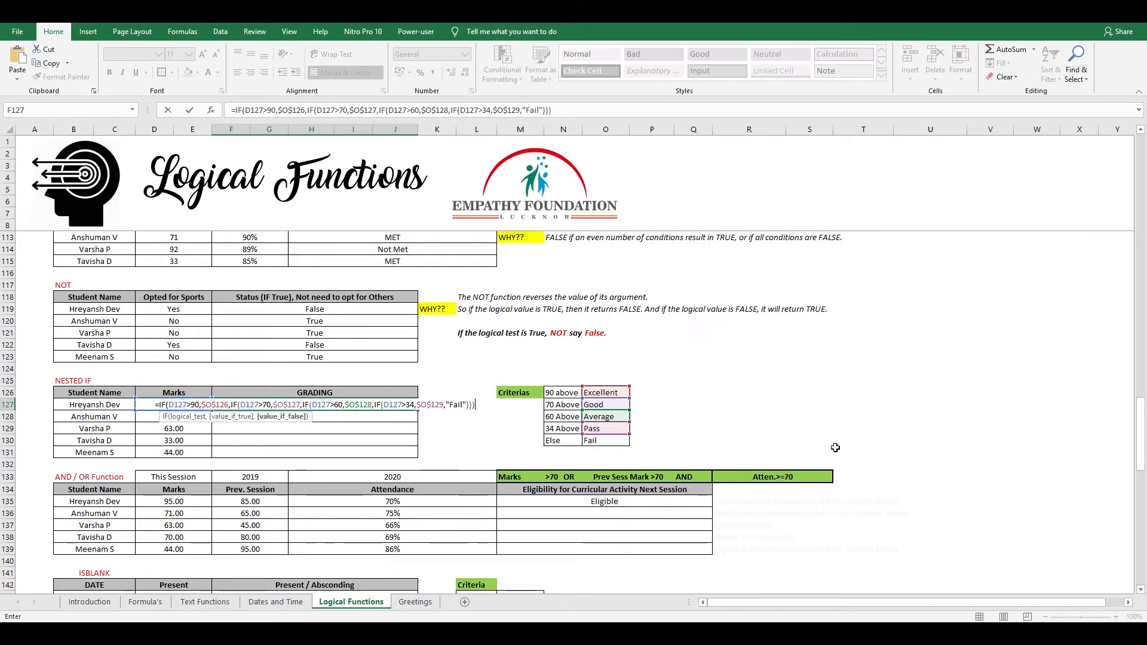
pyautogui.press('Return')
# - Copy the F127 formula down the Grading column of the NESTED IF table to F131
pyautogui.press('Up')
pyautogui.hotkey('ctrl', 'c')
pyautogui.hotkey('shift', 'Down')
pyautogui.hotkey('shift', 'Down')
pyautogui.hotkey('shift', 'Down')
pyautogui.hotkey('shift', 'Down')
pyautogui.press('Return')
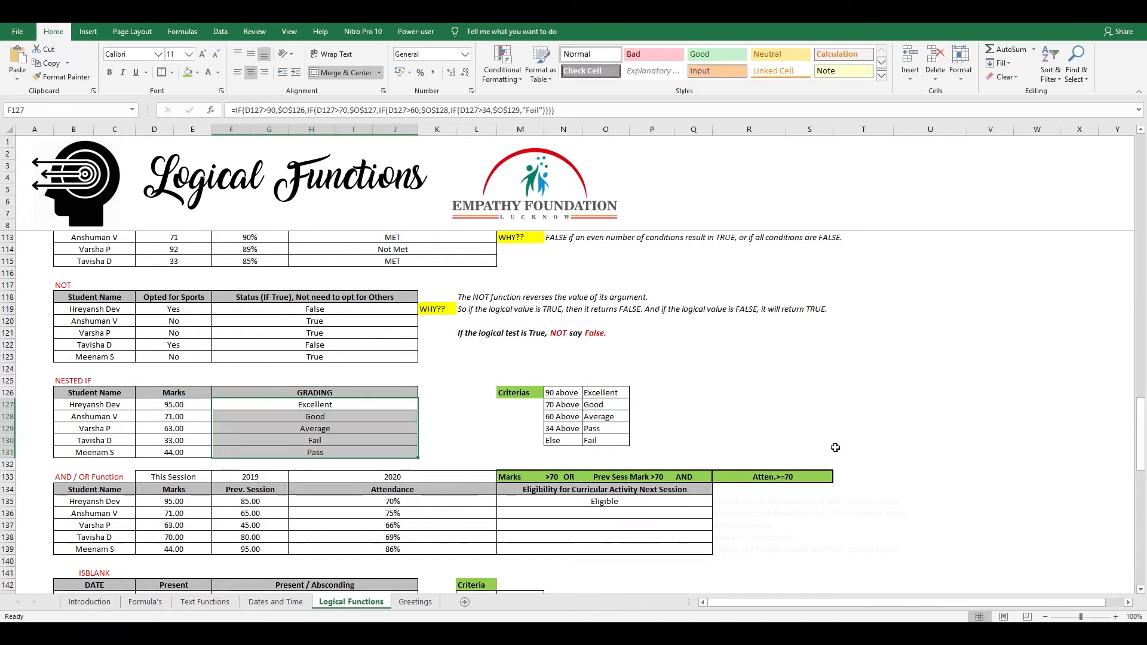
# - Examine the copied formulas and grades in the Grading column, F127 to F131
pyautogui.press('Down')
pyautogui.press('Down')
pyautogui.press('Down')
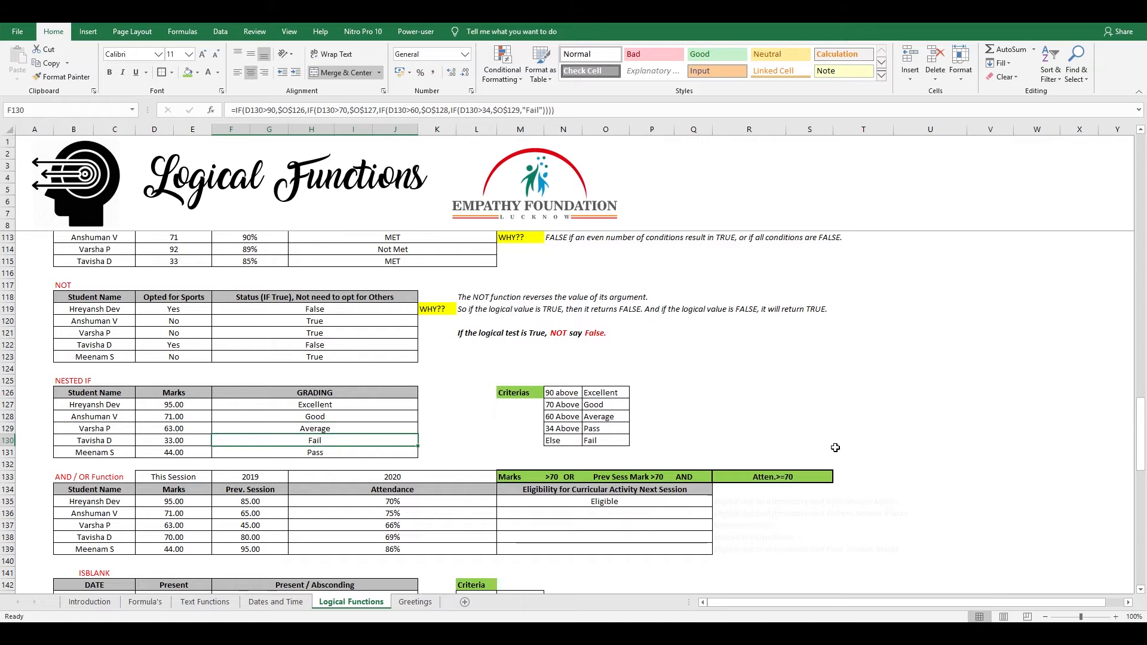
pyautogui.press('Up')
pyautogui.press('Up')
pyautogui.press('Up')
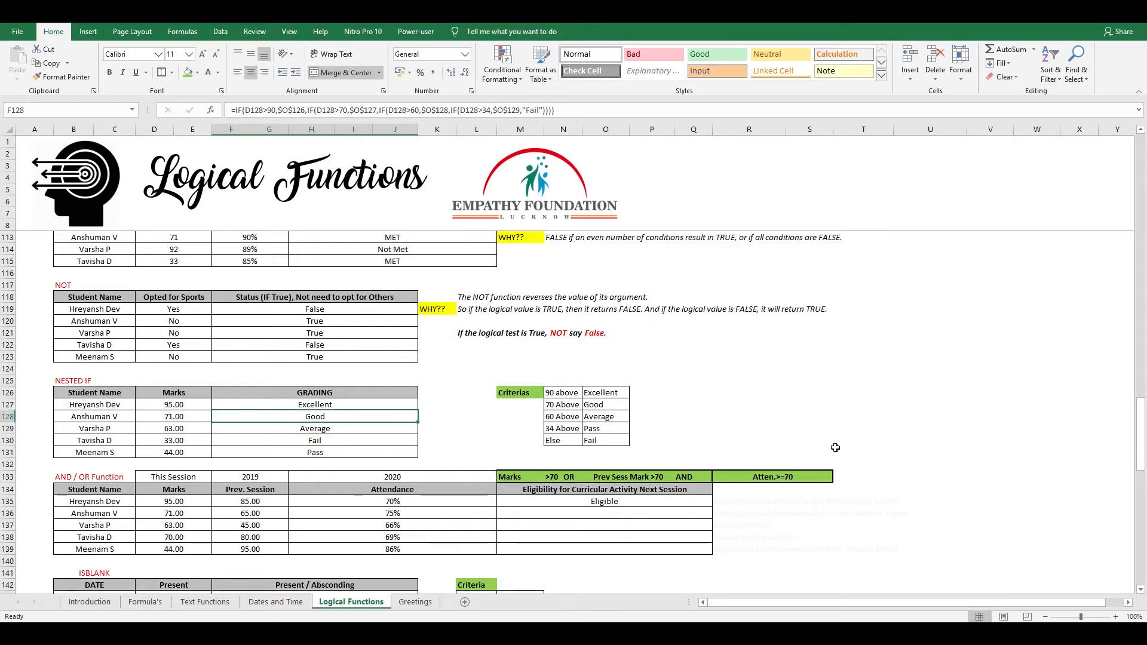
pyautogui.hotkey('shift', 'Down')
pyautogui.hotkey('shift', 'Down')
pyautogui.hotkey('shift', 'Down')
pyautogui.hotkey('shift', 'Down')
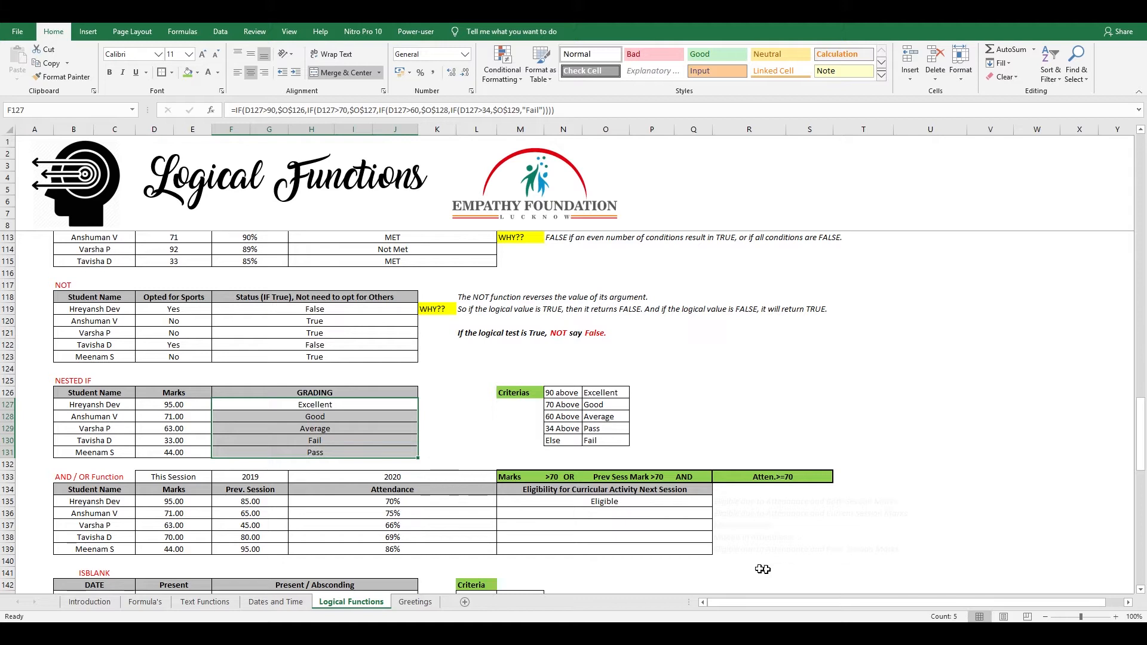
# - Clear the eligibility formula in M135 and start a new one with OR nested inside AND inside IF
pyautogui.click(756, 546)
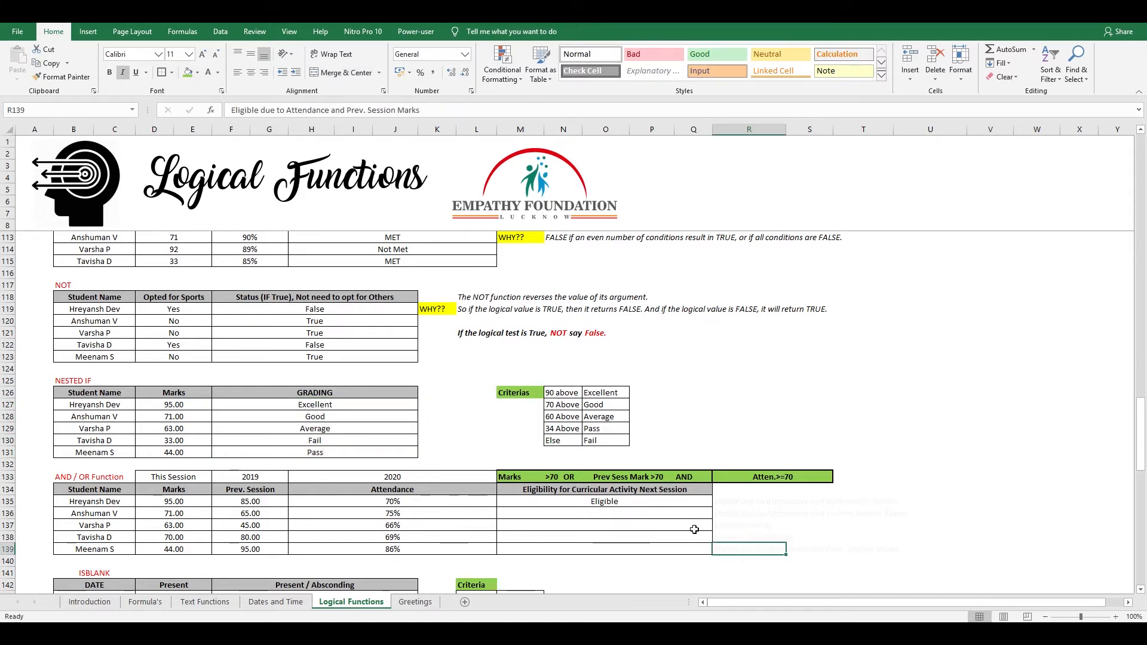
pyautogui.click(665, 503)
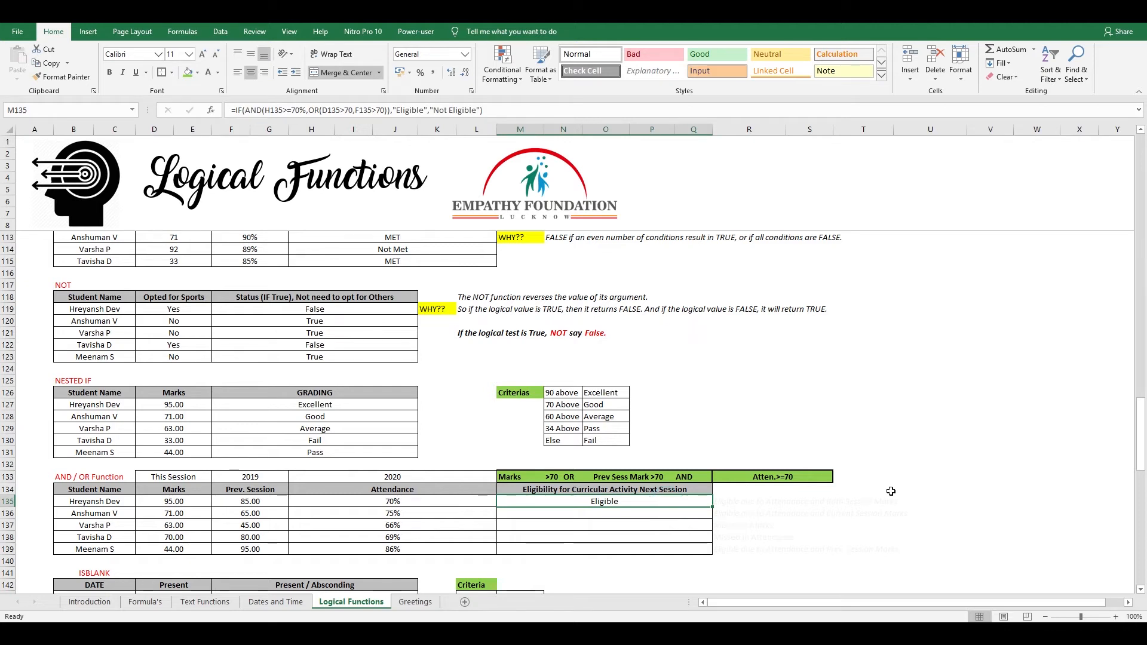
pyautogui.press('Delete')
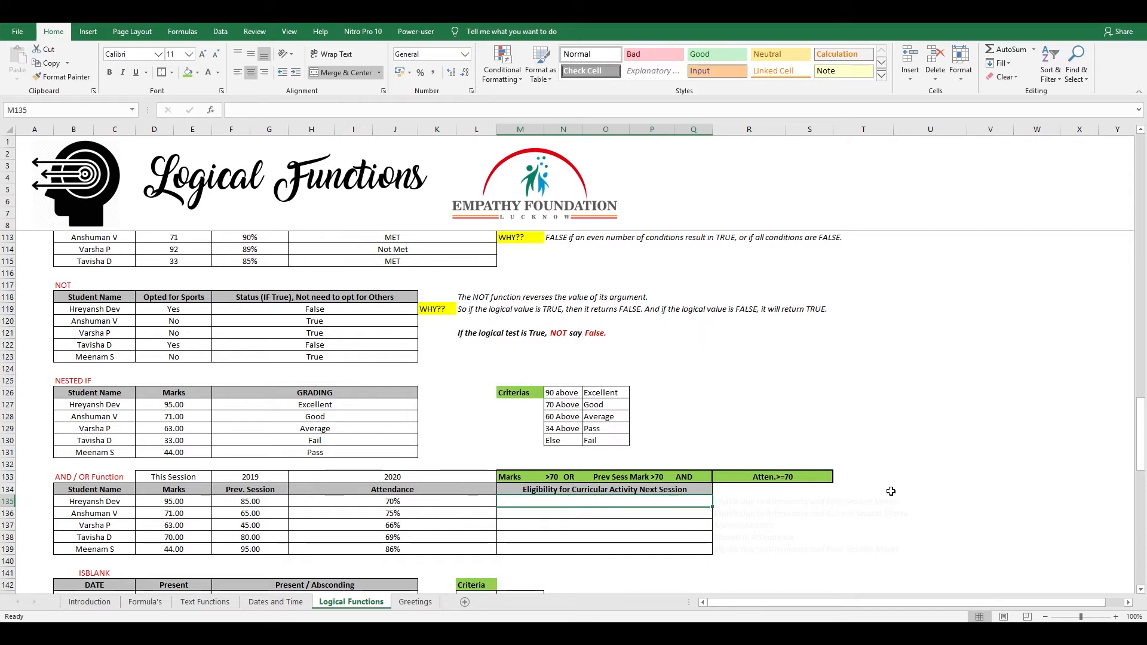
pyautogui.write('=IF(and')
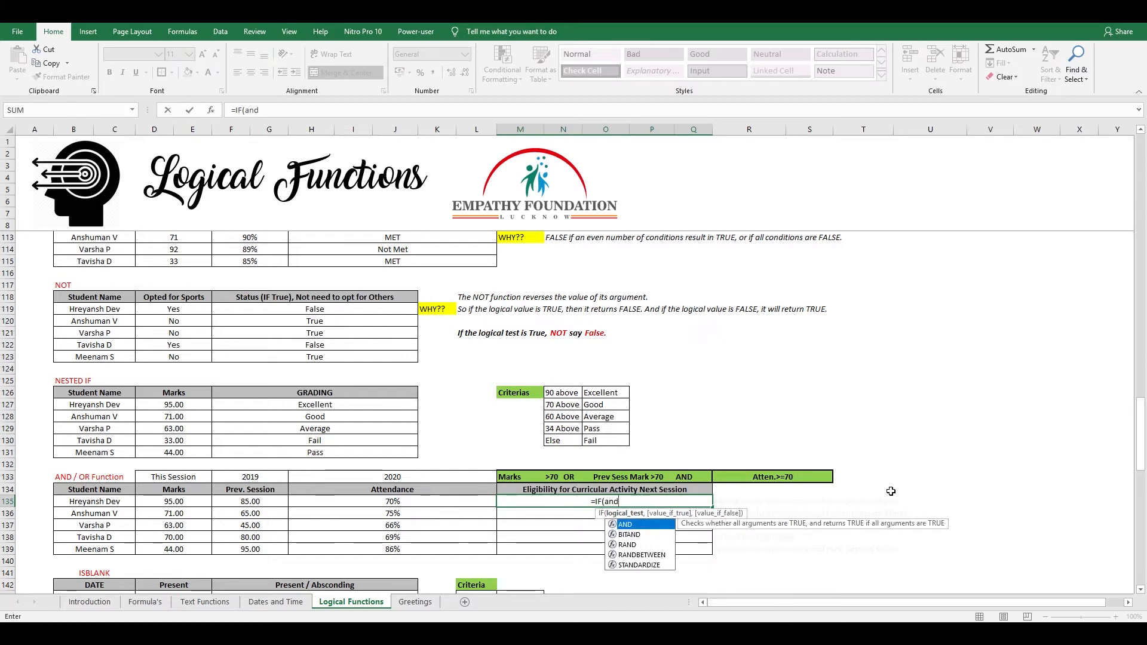
pyautogui.press('Tab')
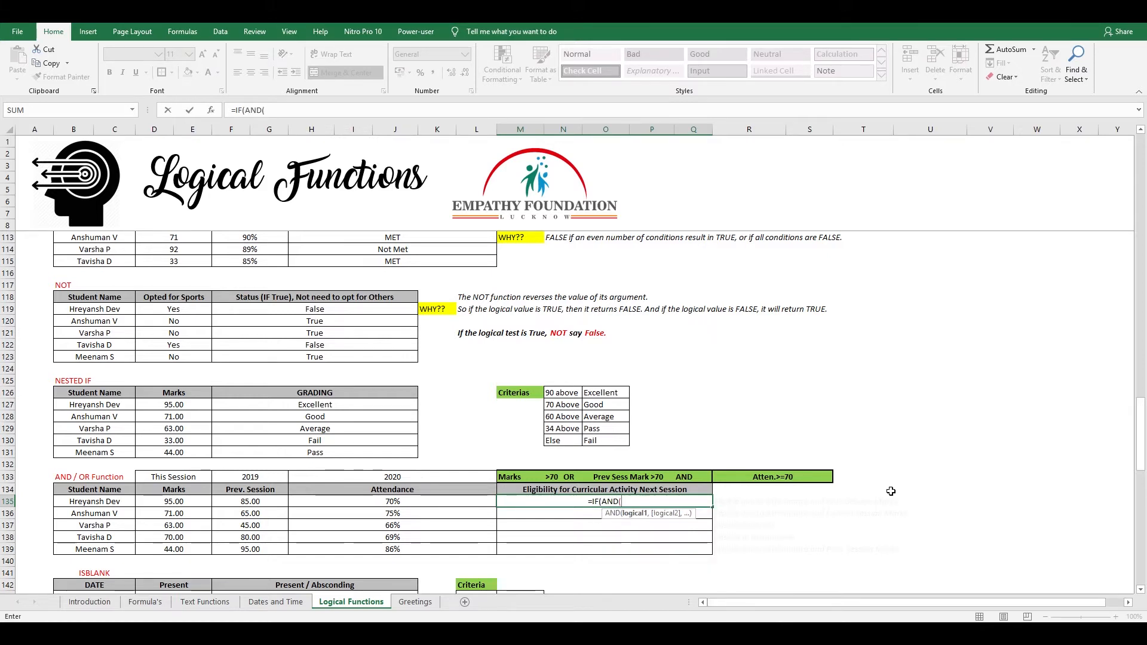
pyautogui.write('or')
pyautogui.press('Tab')
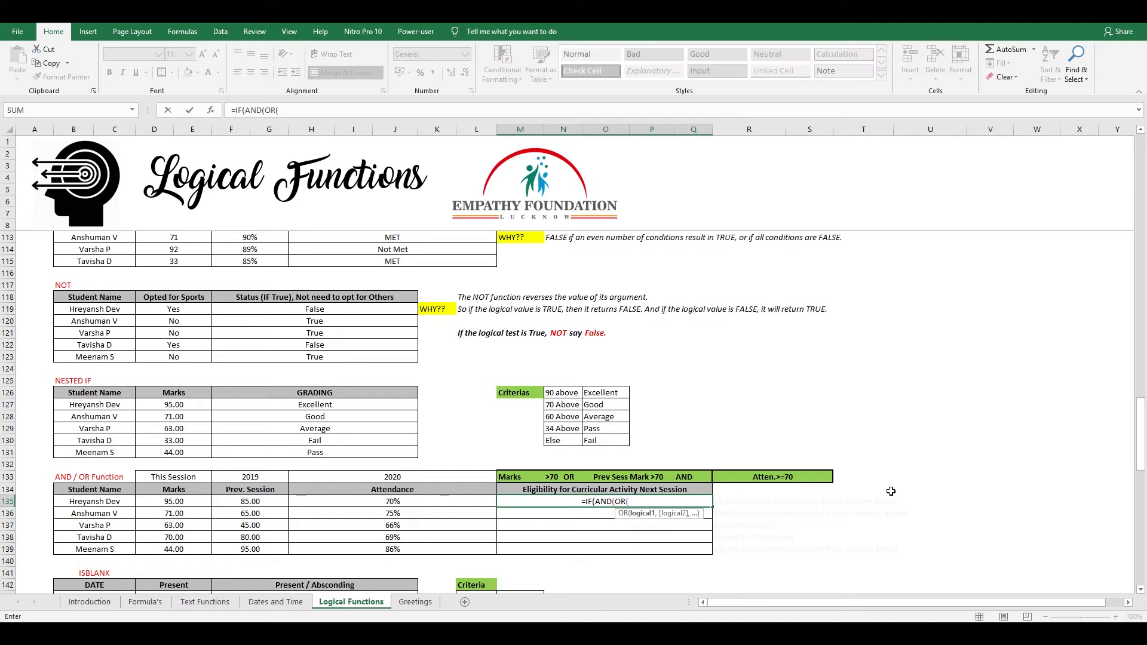
# - Give the OR in the M135 formula the conditions D135>70 and F135>70, and close it
pyautogui.press('Left')
pyautogui.press('Left')
pyautogui.press('Left')
pyautogui.press('Left')
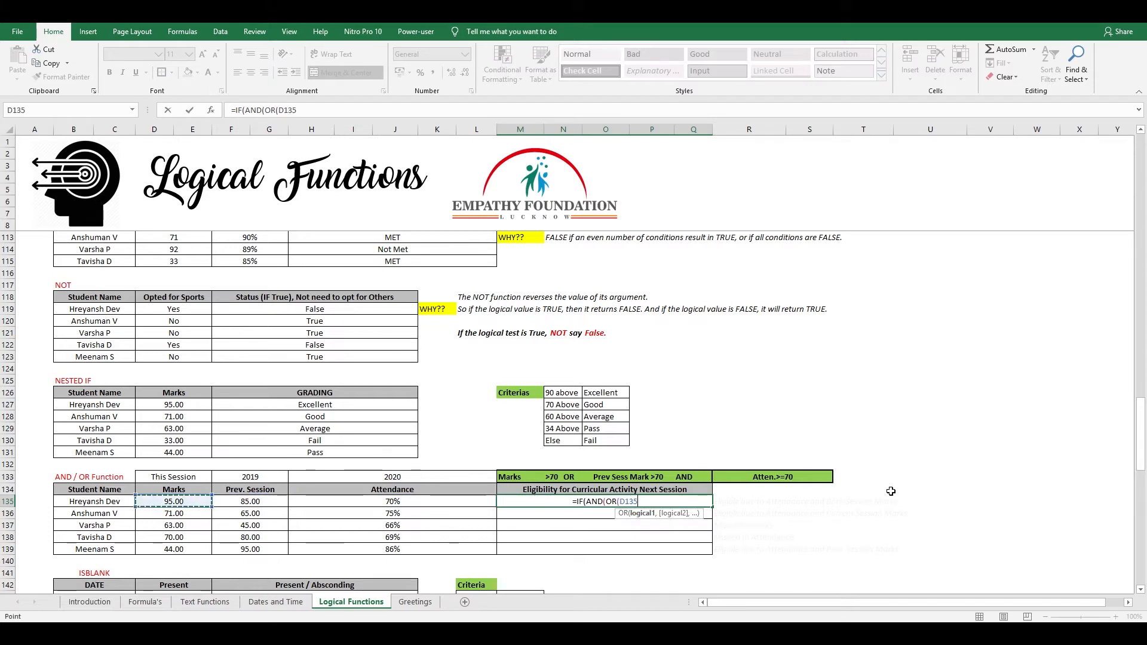
pyautogui.write('>70,')
pyautogui.press('Left')
pyautogui.press('Left')
pyautogui.write('>70)')
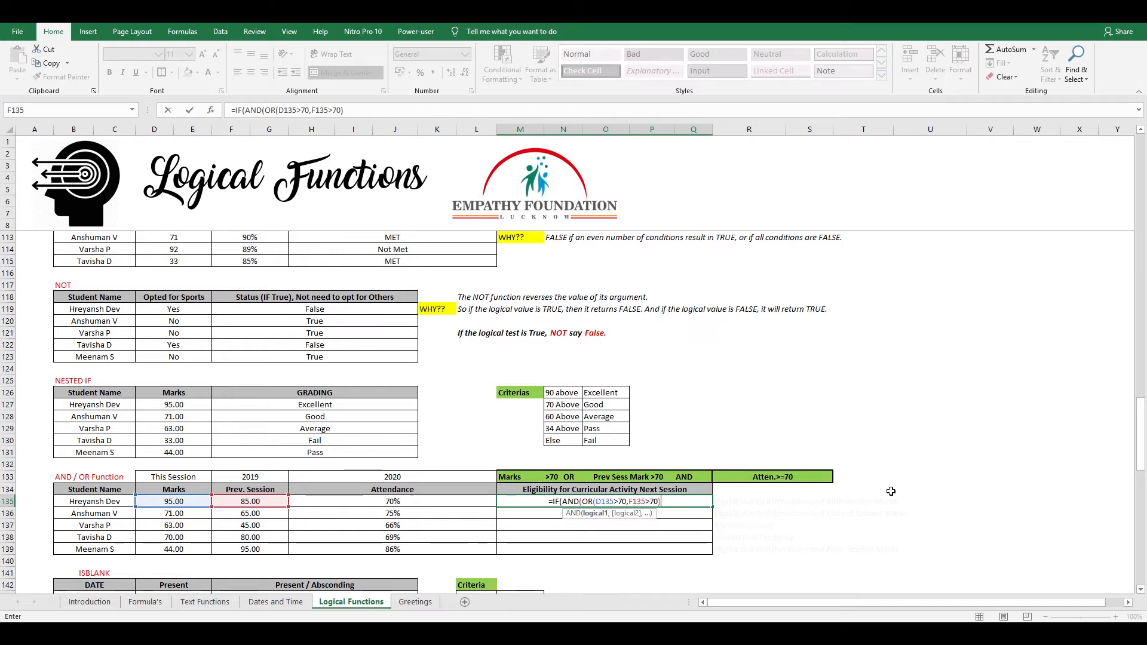
# - Add H135>70% as the second AND condition in M135, with "Eligible" if true and "Not Eligible" if false
pyautogui.write(',')
pyautogui.press('Left')
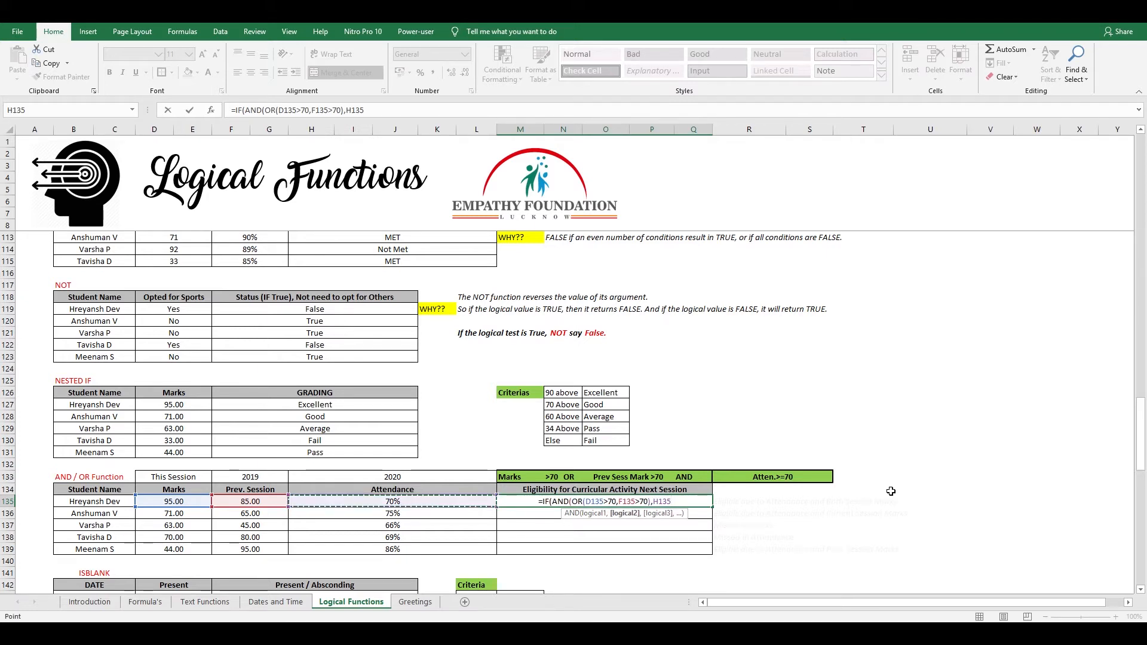
pyautogui.write('>70')
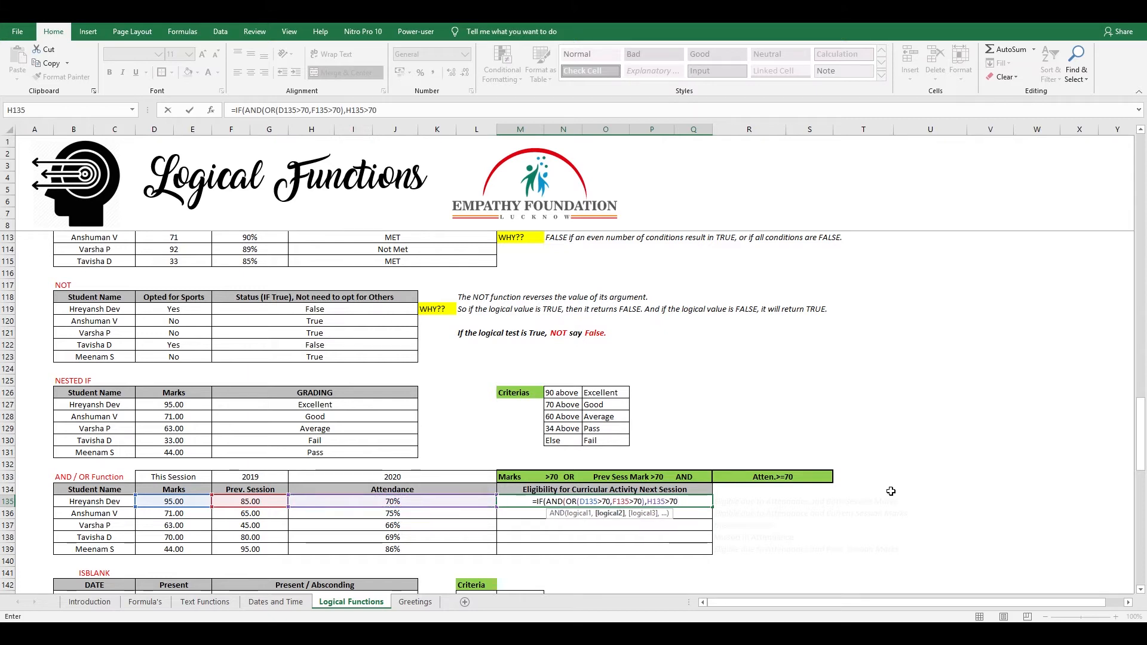
pyautogui.write('%')
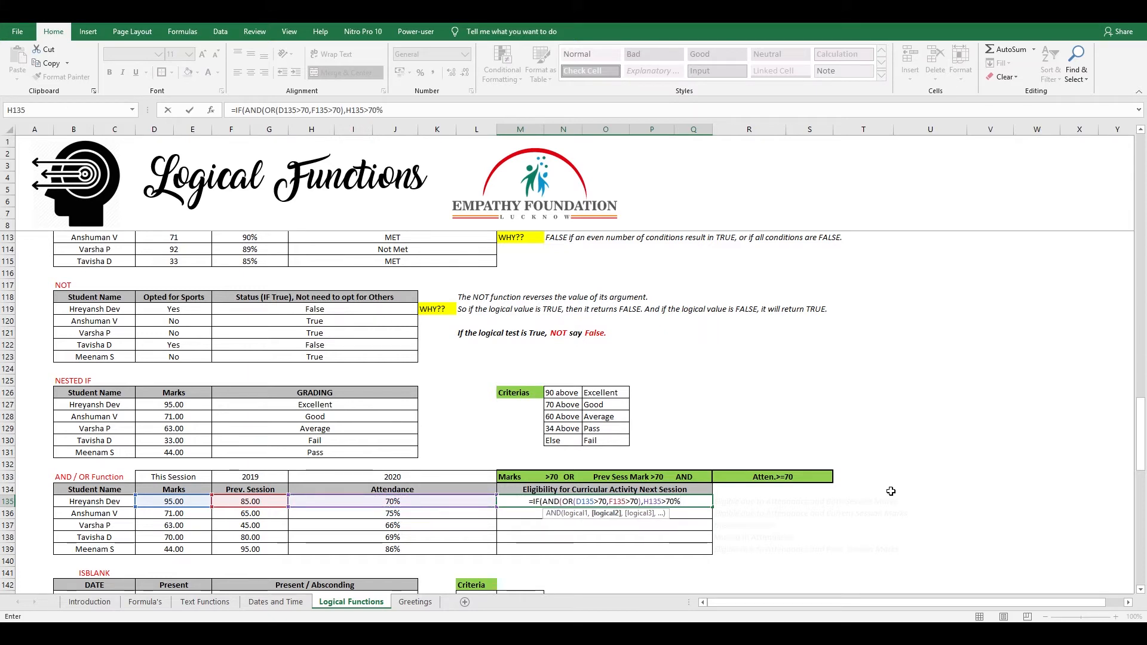
pyautogui.write(')')
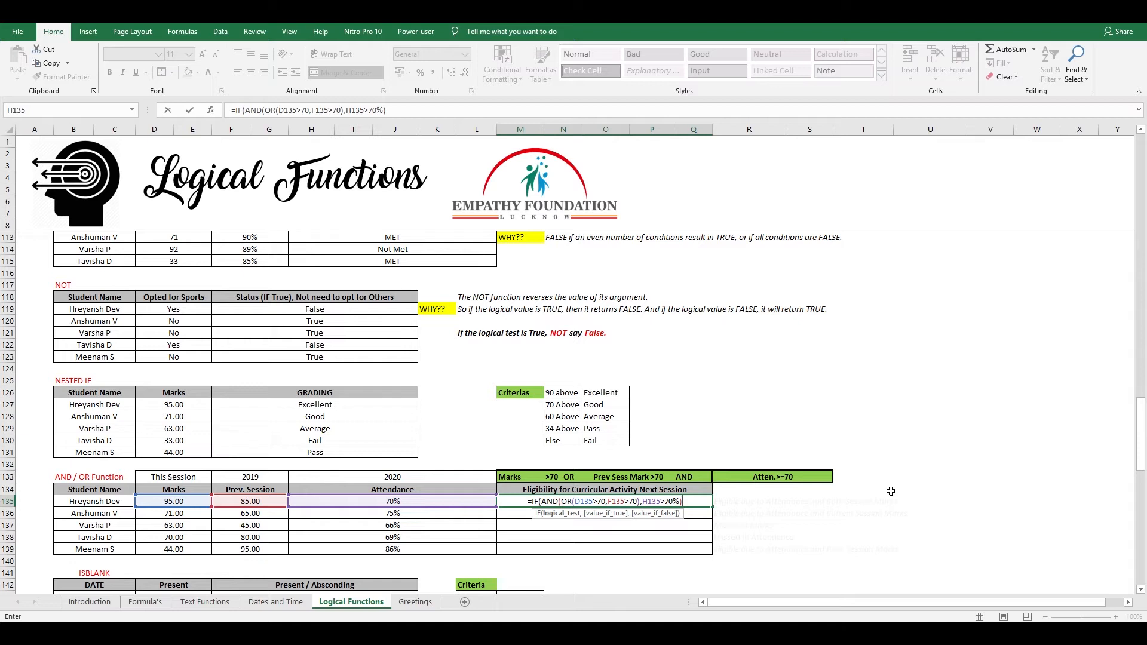
pyautogui.write(',"El')
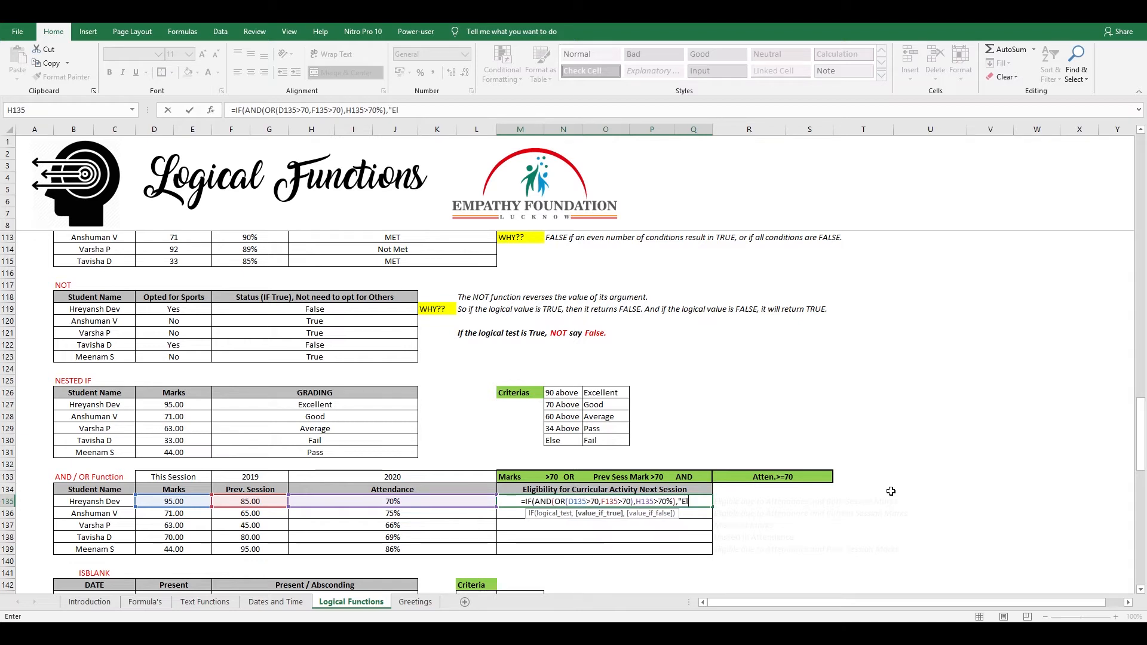
pyautogui.write('igible","Not Eligible"')
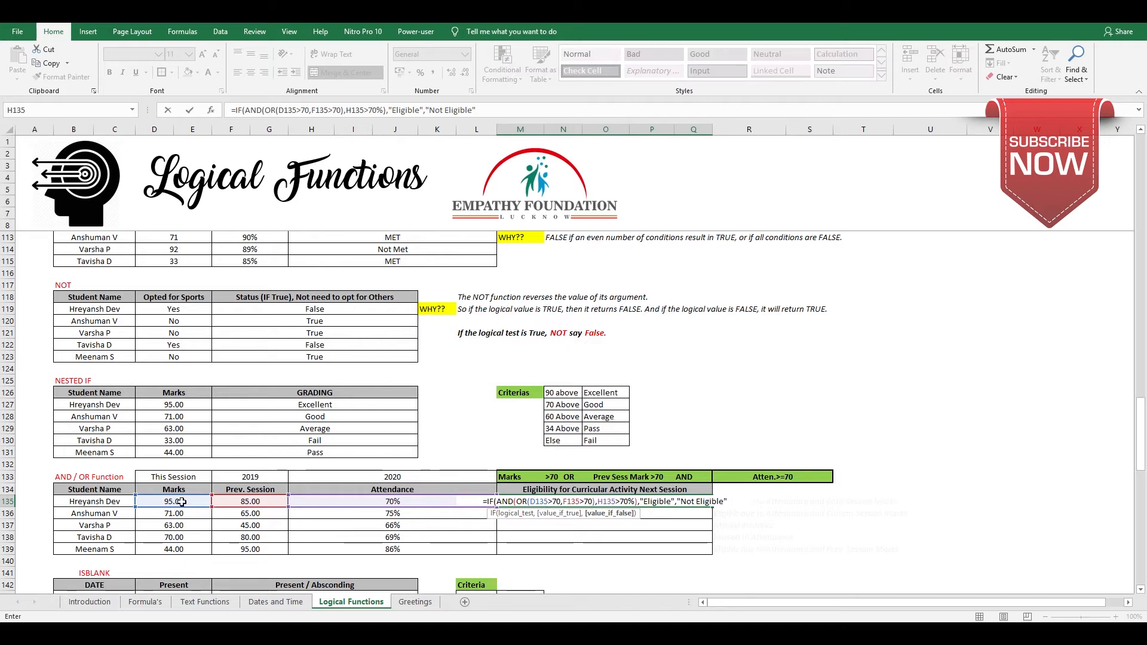
# - Enter the M135 formula with the suggested correction and an attendance test of >=70%, and copy it down to M139
pyautogui.click(564, 502)
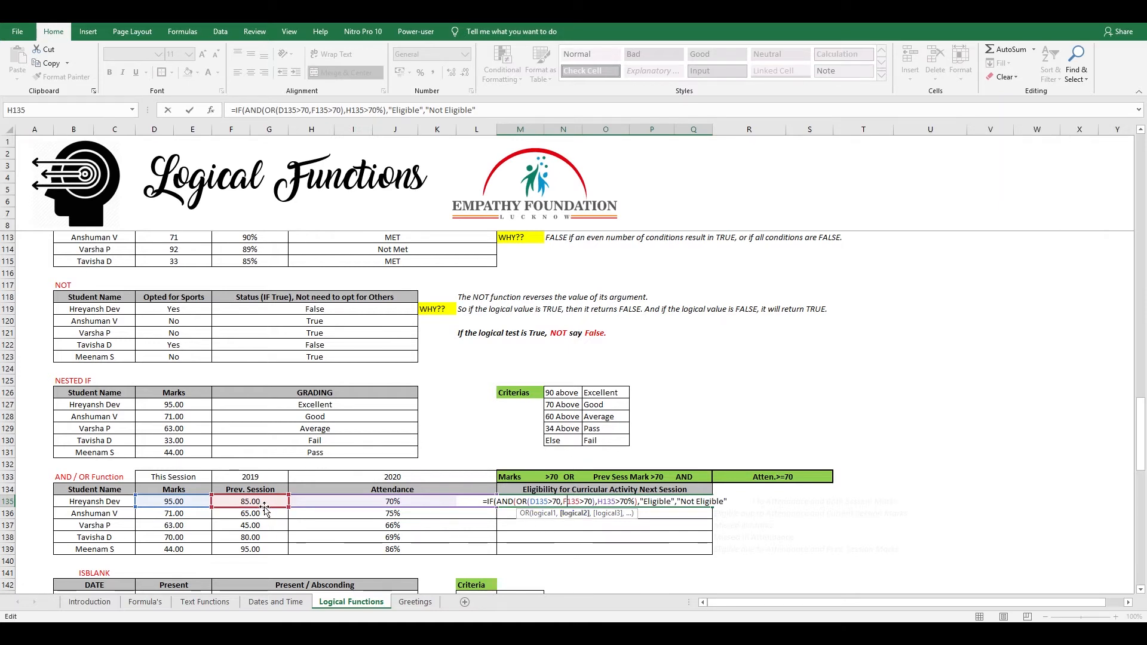
pyautogui.click(596, 502)
pyautogui.click(598, 502)
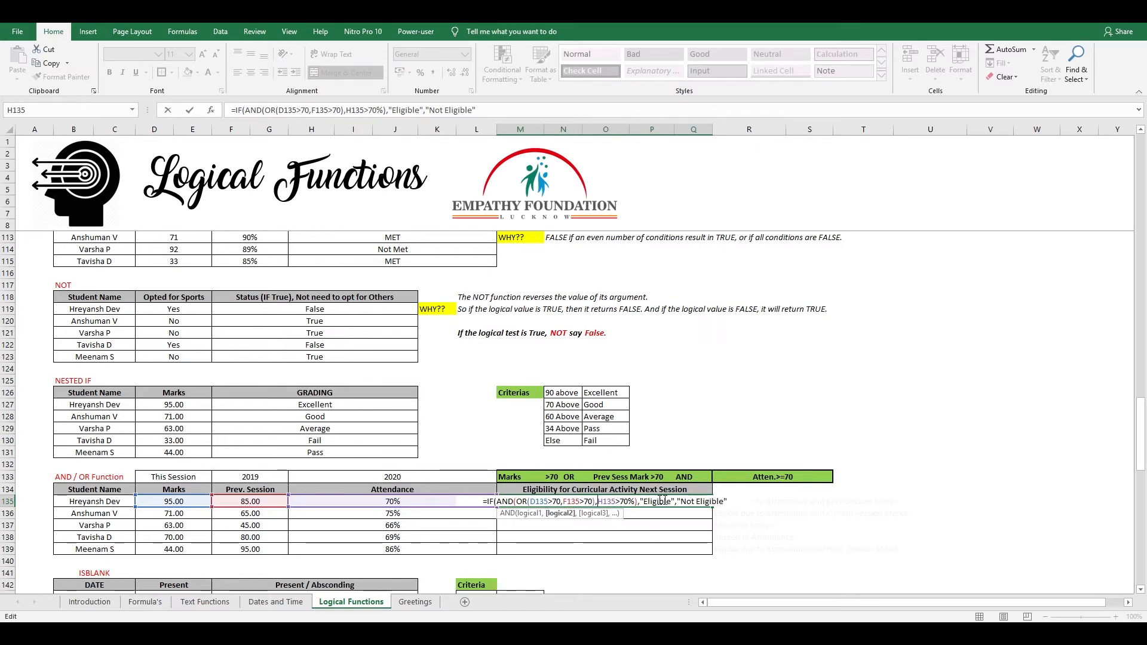
pyautogui.press('Return')
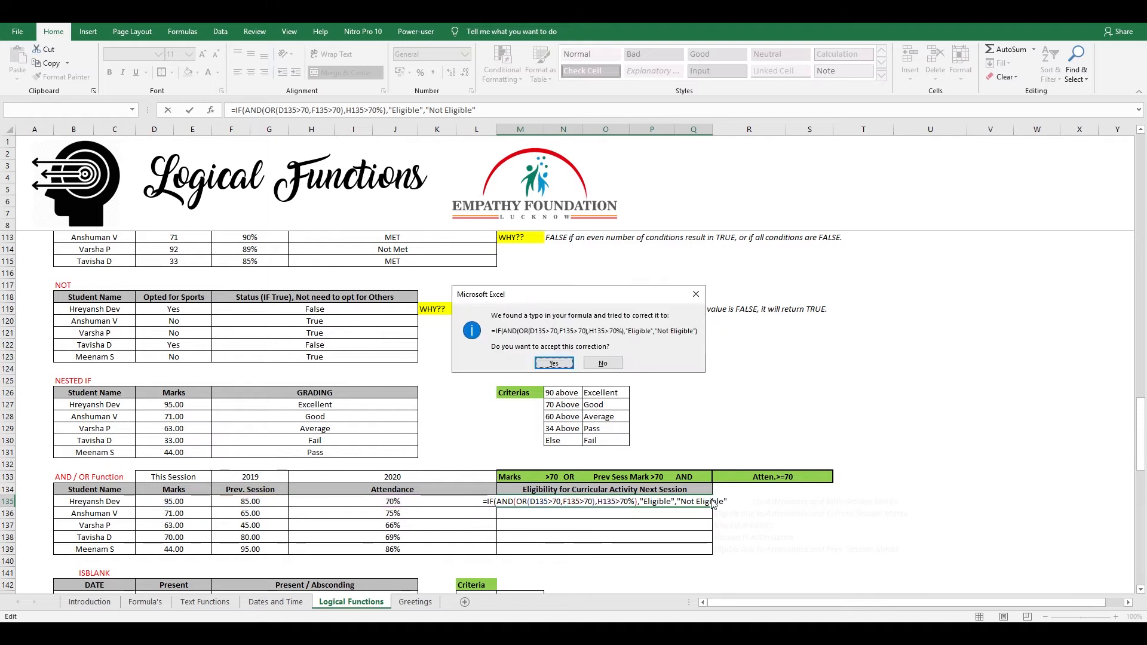
pyautogui.press('Return')
pyautogui.hotkey('shift', 'Down')
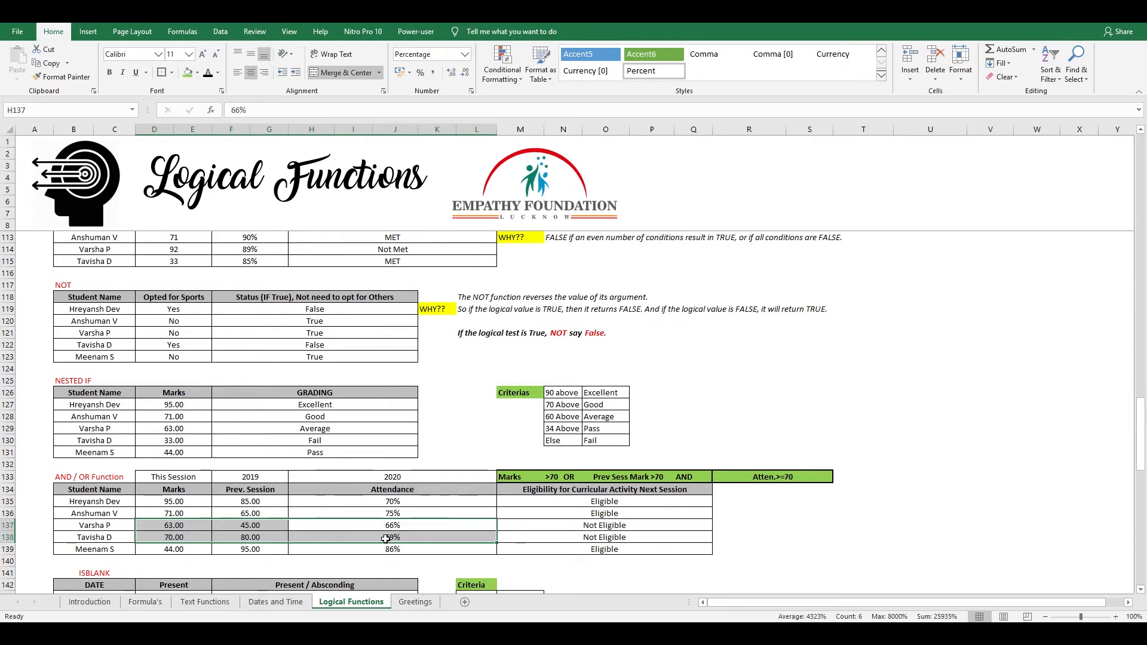
# - Set the attendance in H138 to 70% and check the eligibility in row 138
pyautogui.click(262, 537)
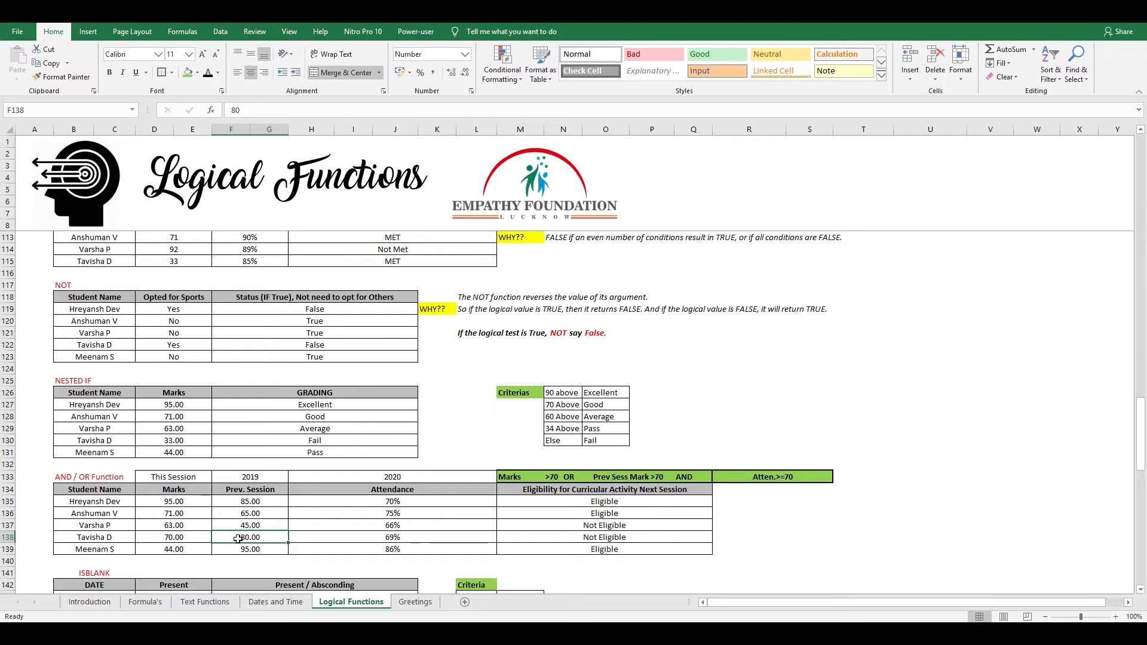
pyautogui.click(412, 539)
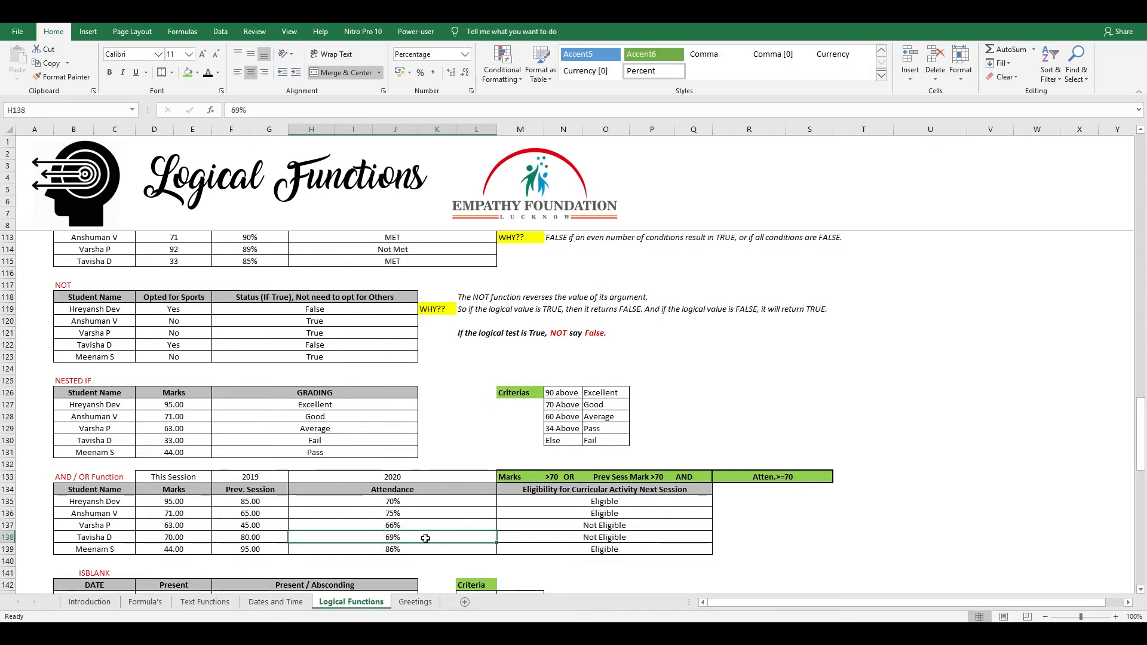
pyautogui.write('70%')
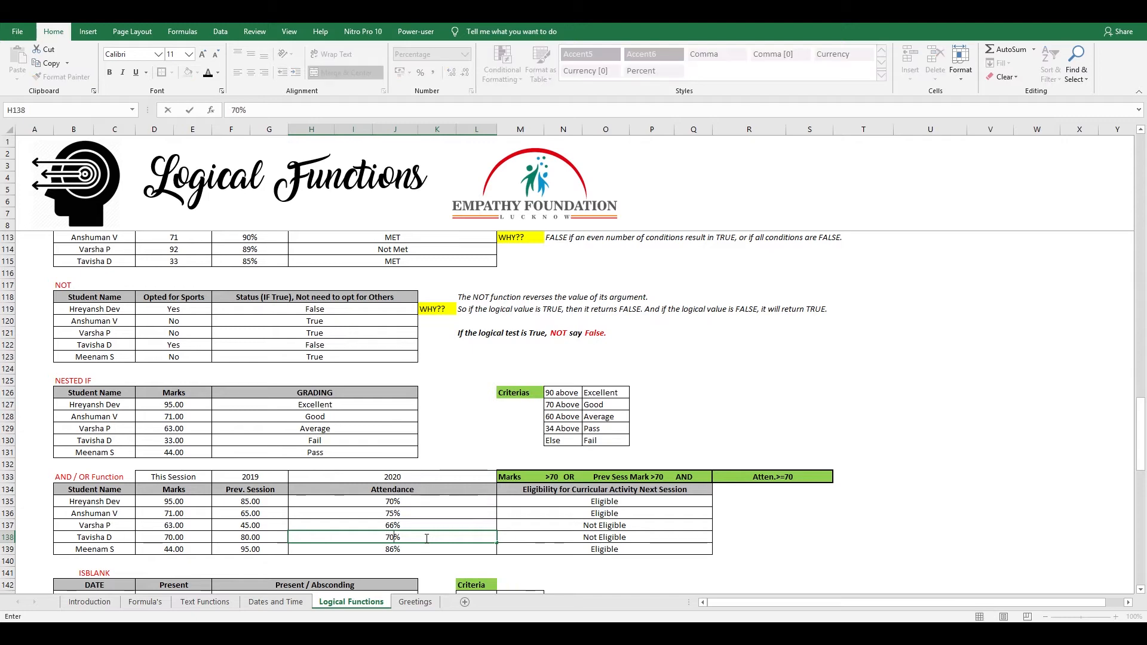
pyautogui.press('Return')
pyautogui.press('Up')
pyautogui.press('Right')
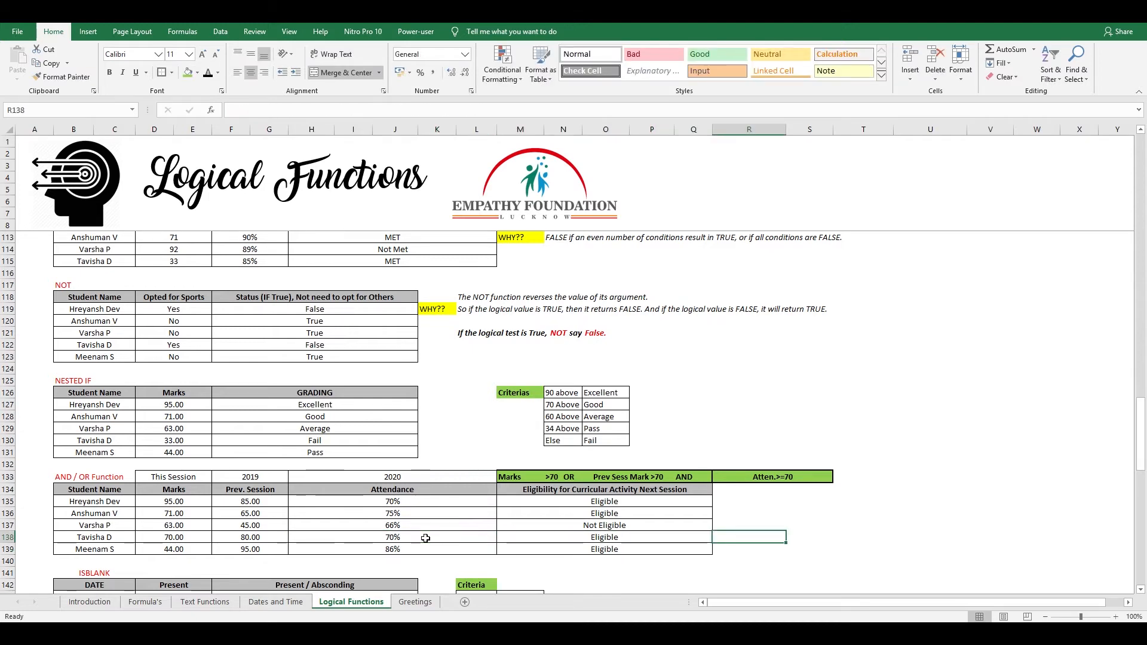
# - Clear the existing formula from F143 in the Present / Absconding column of the ISBLANK table
pyautogui.scroll(-7, 425, 538)
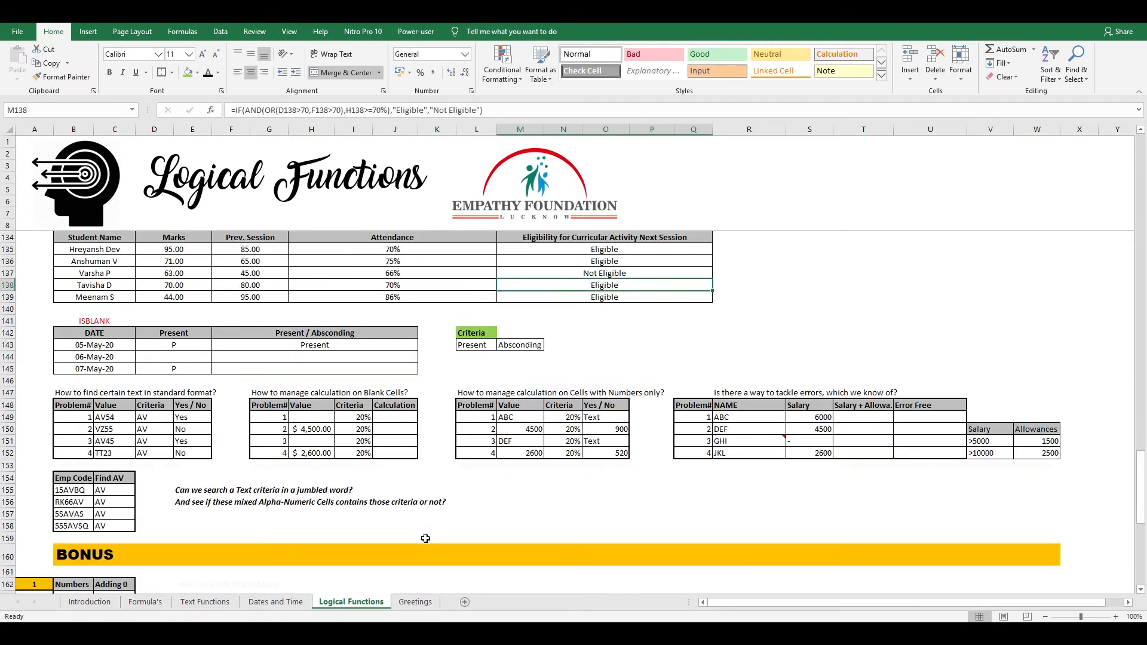
pyautogui.click(425, 346)
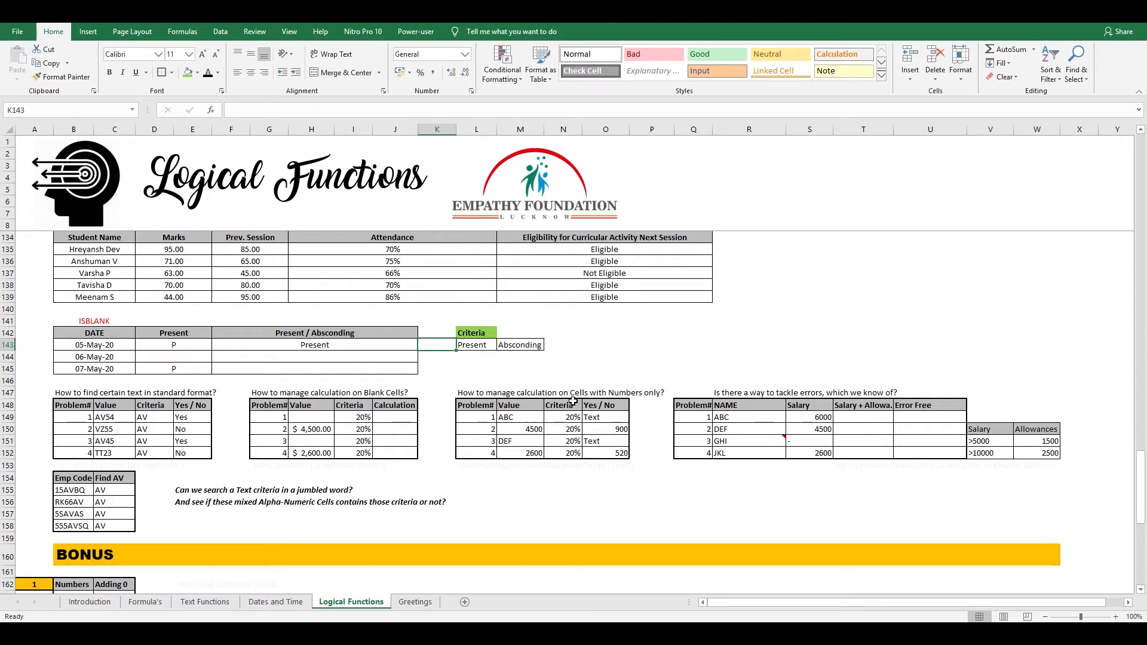
pyautogui.press('Left')
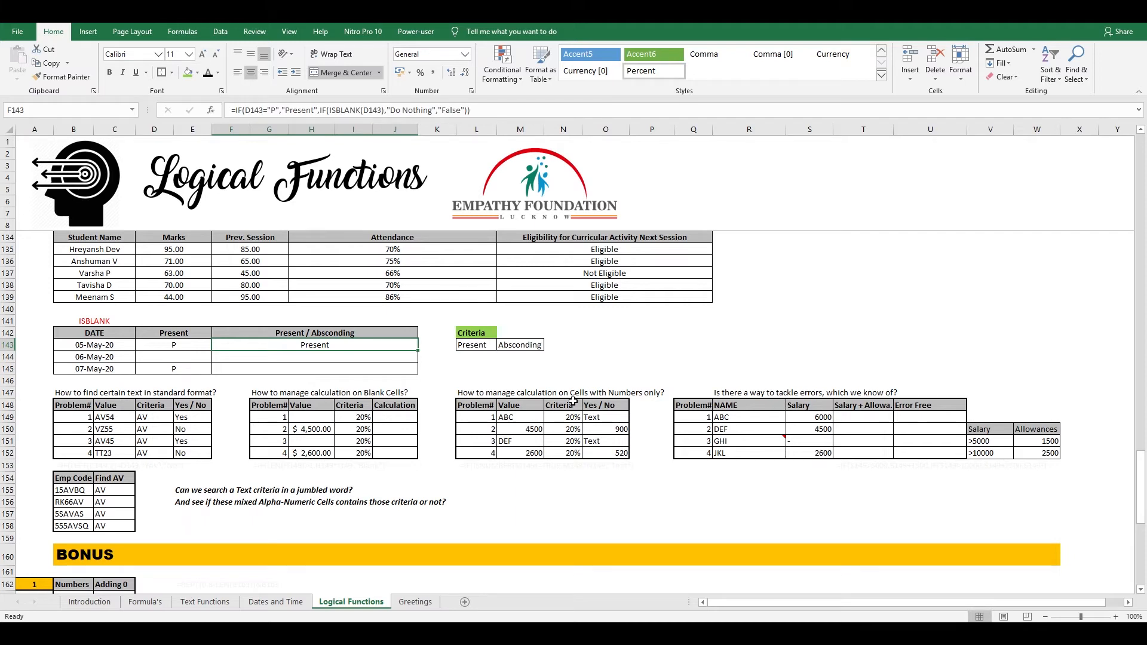
pyautogui.press('Delete')
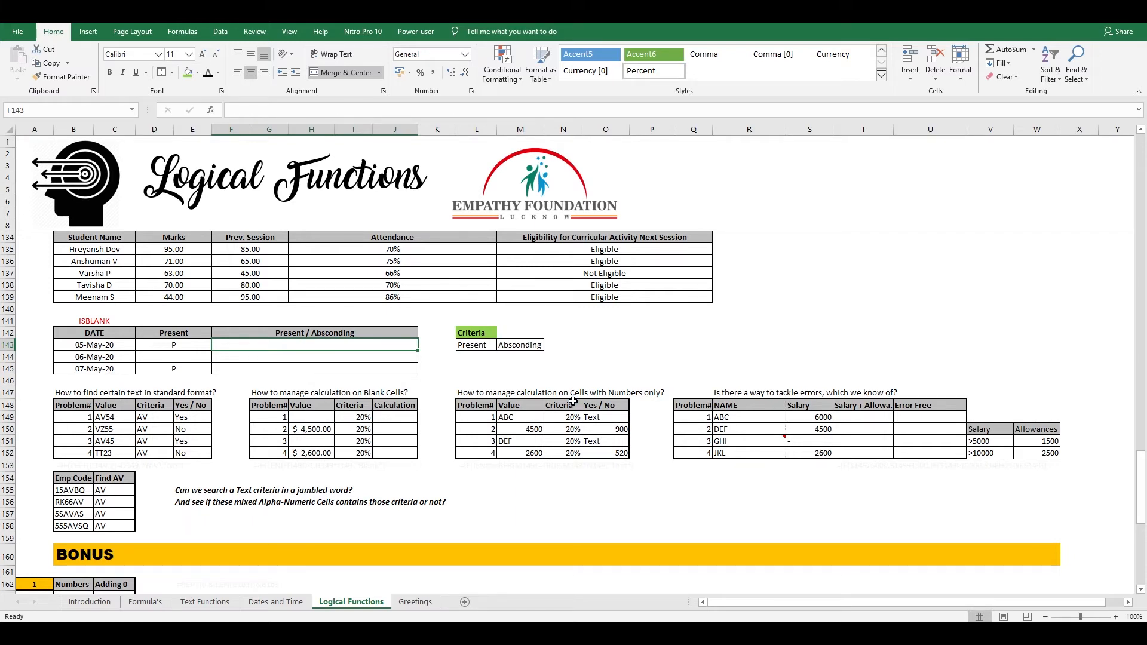
# - Start an IF formula in F143 that returns "Present" when D143="P", and open a second IF as its false value
pyautogui.write('=IF(')
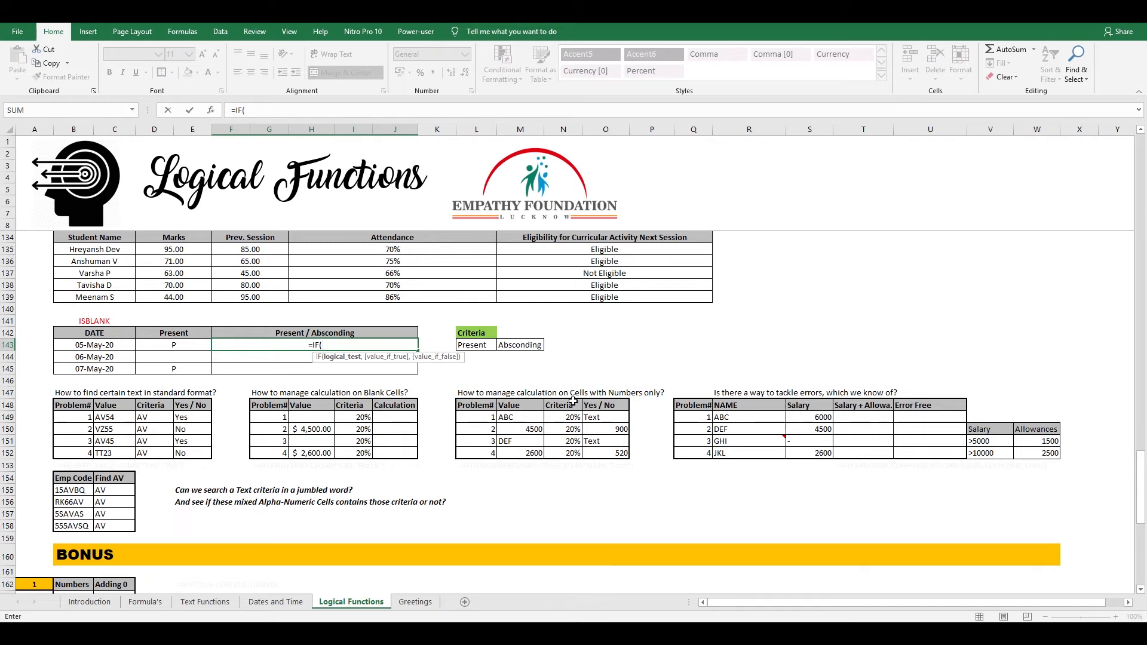
pyautogui.press('Left')
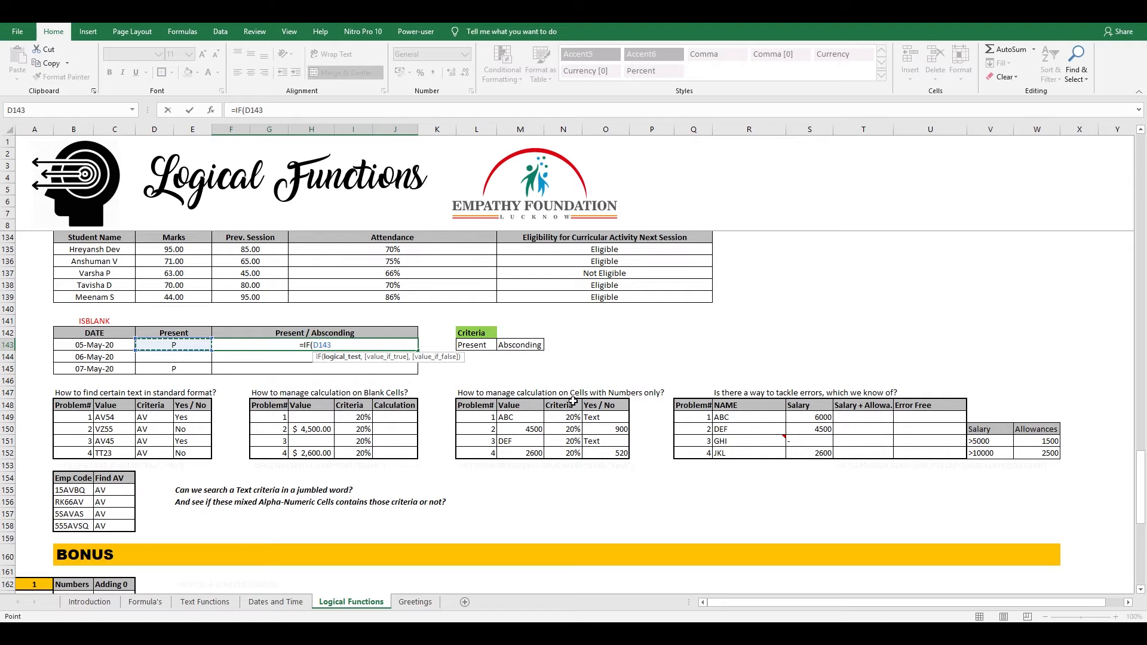
pyautogui.write('="P')
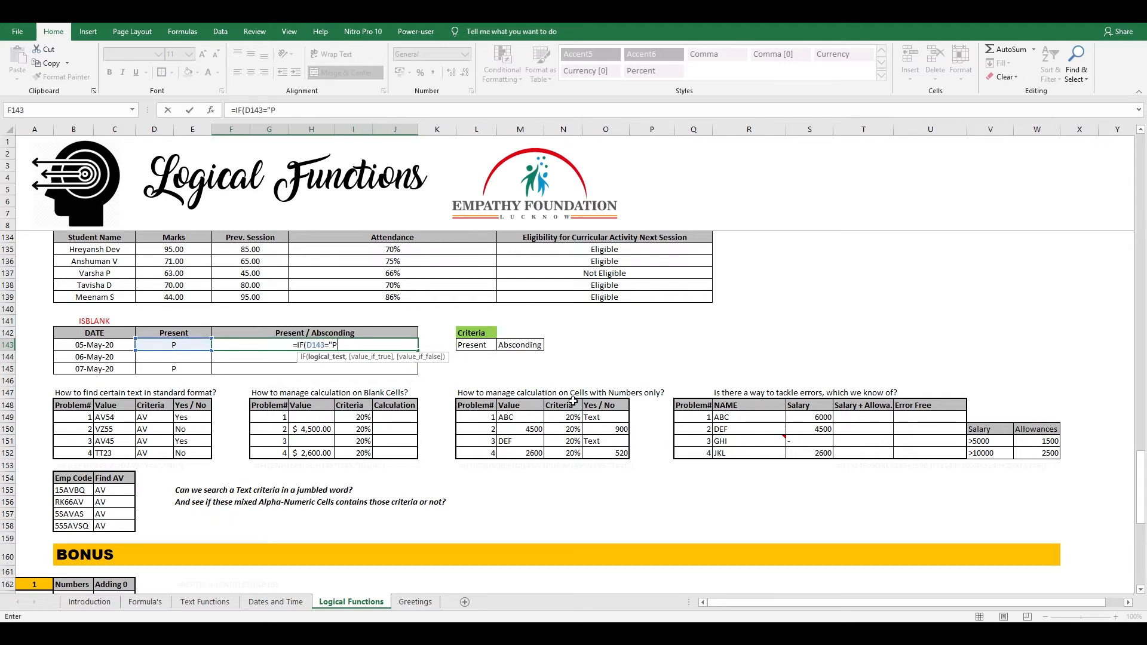
pyautogui.write('","Pre')
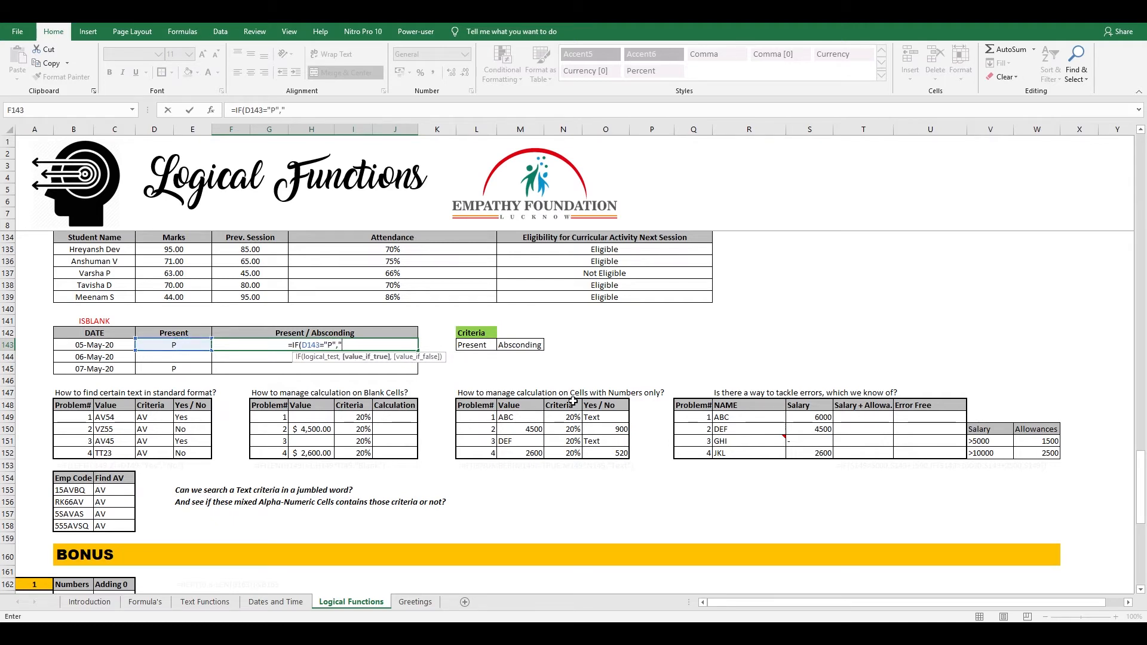
pyautogui.write('sent",IF(')
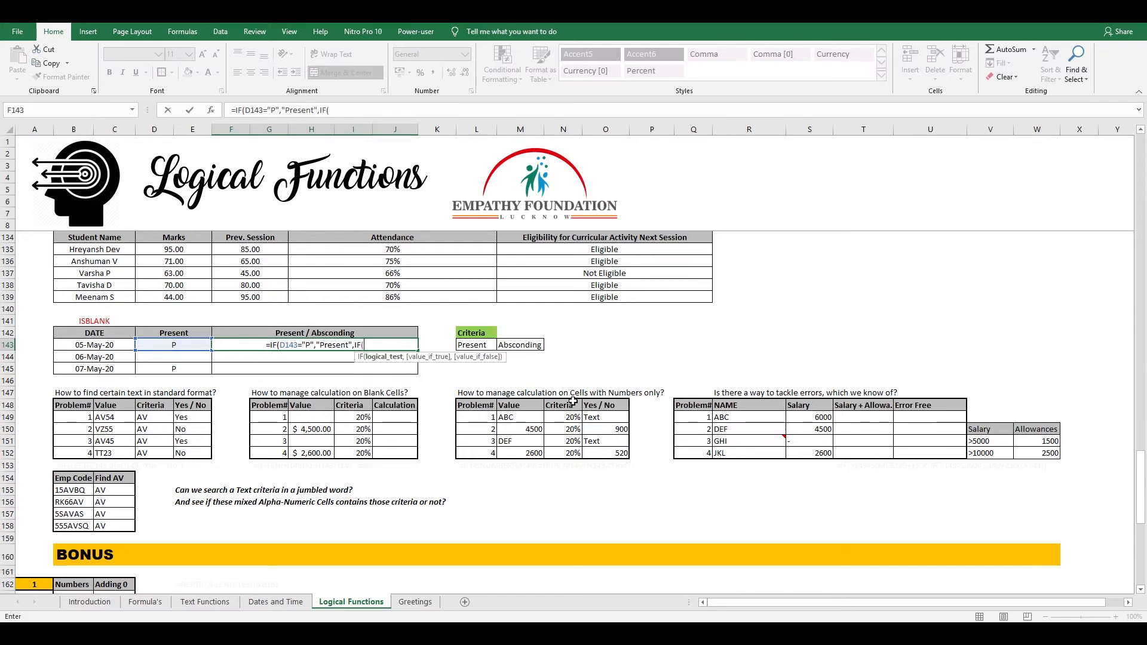
# - Complete the F143 formula with ISBLANK(D143) as the second IF's test, returning "Absconding" if true and an empty string otherwise
pyautogui.write('isblank')
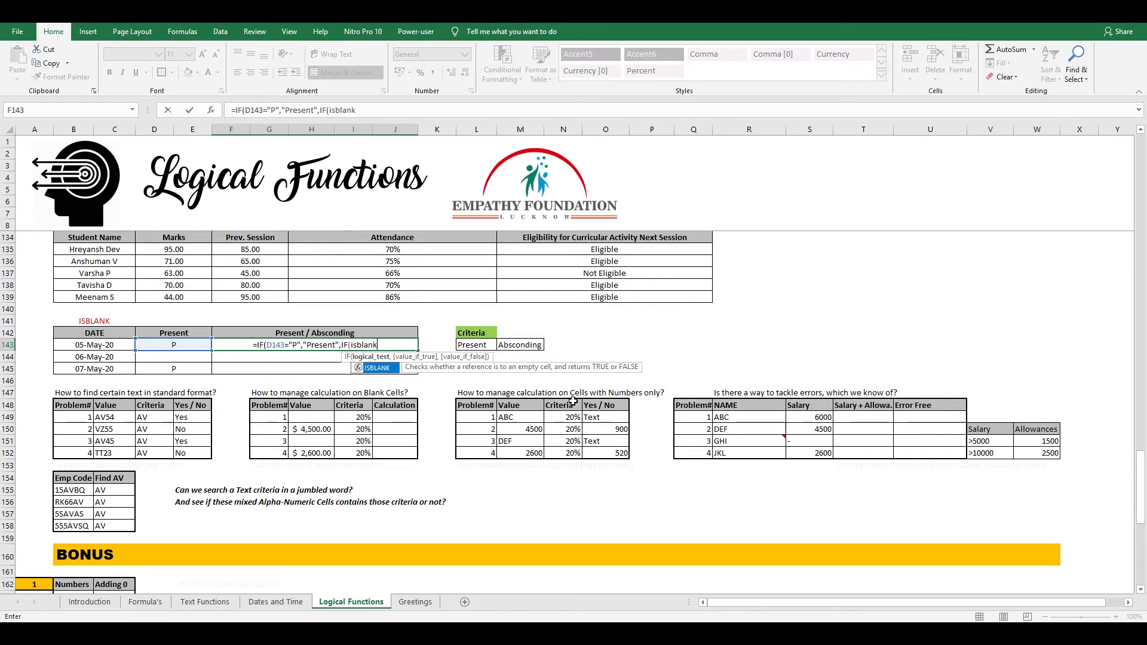
pyautogui.press('Tab')
pyautogui.press('Left')
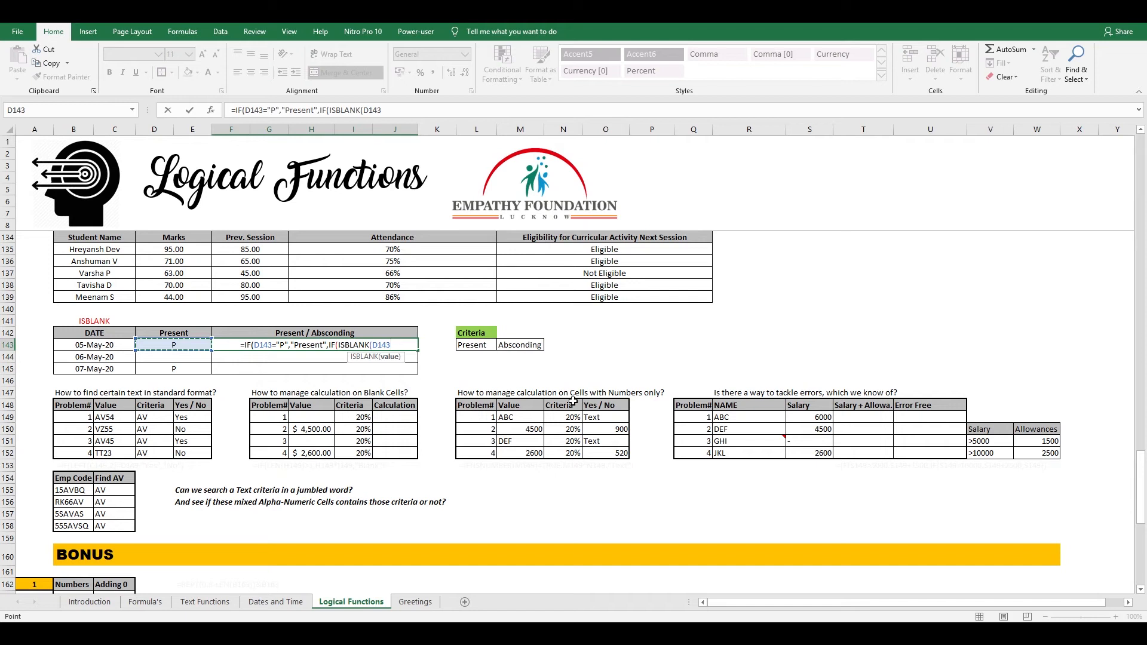
pyautogui.write('),"')
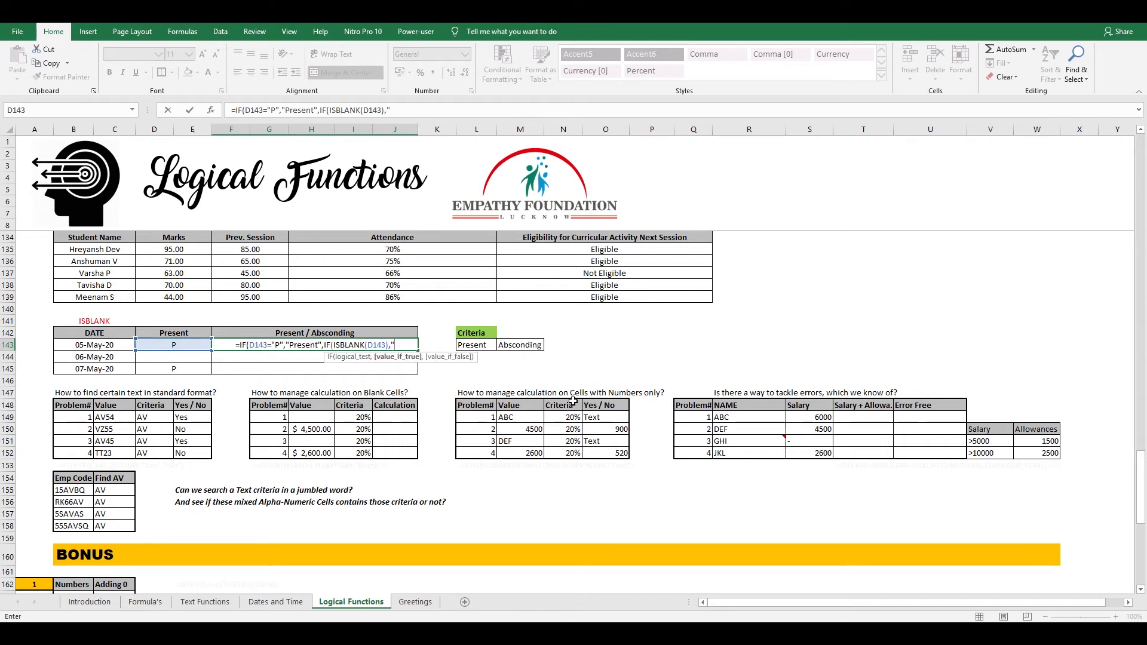
pyautogui.write('Abscon')
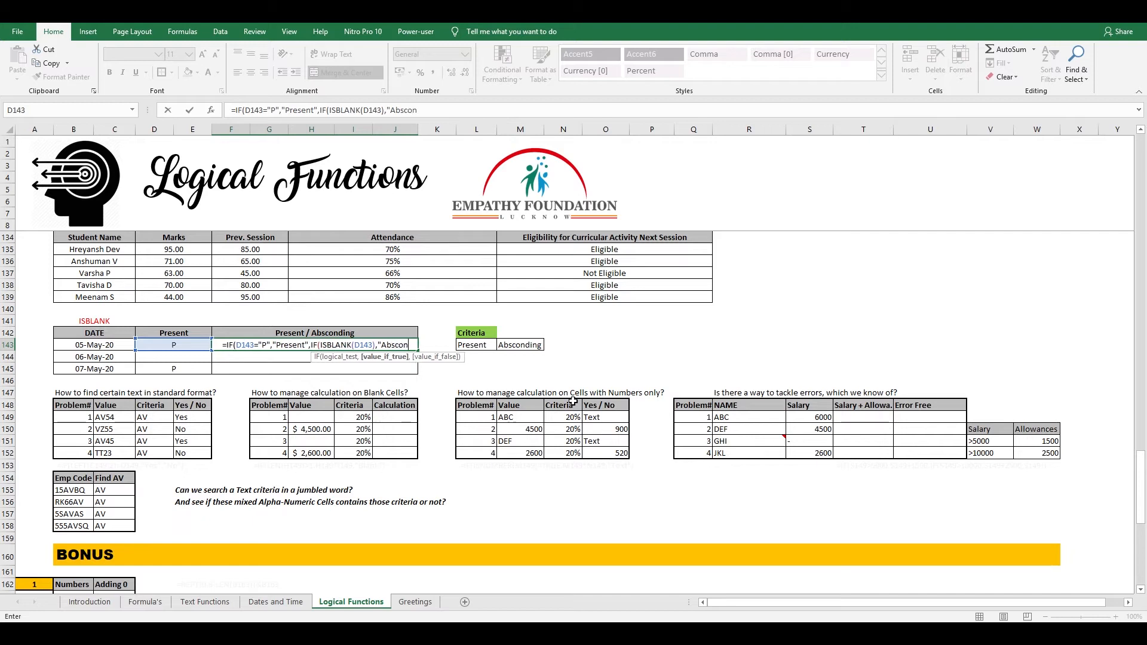
pyautogui.write('ding"')
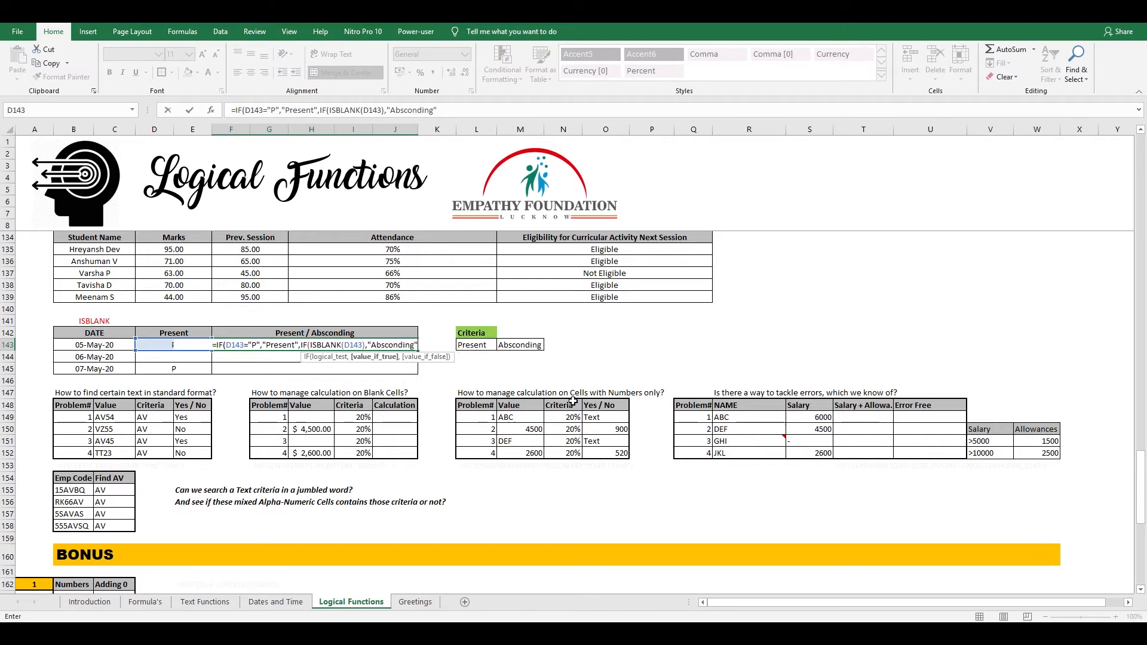
pyautogui.write(',""')
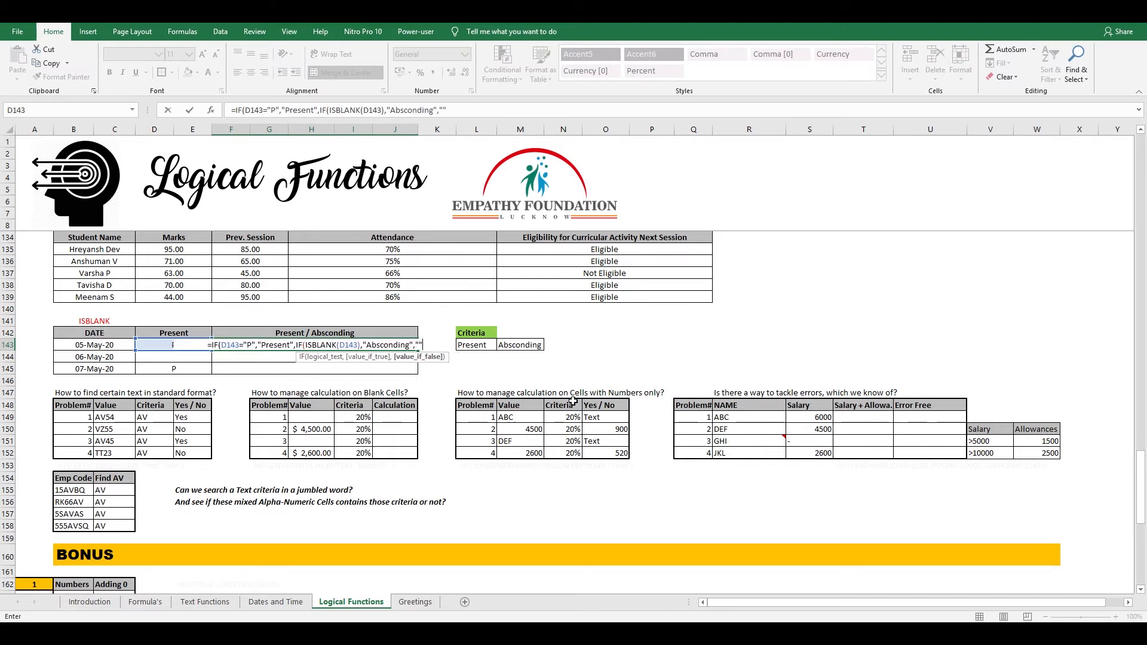
pyautogui.write(')')
pyautogui.hotkey('ctrl', 'Return')
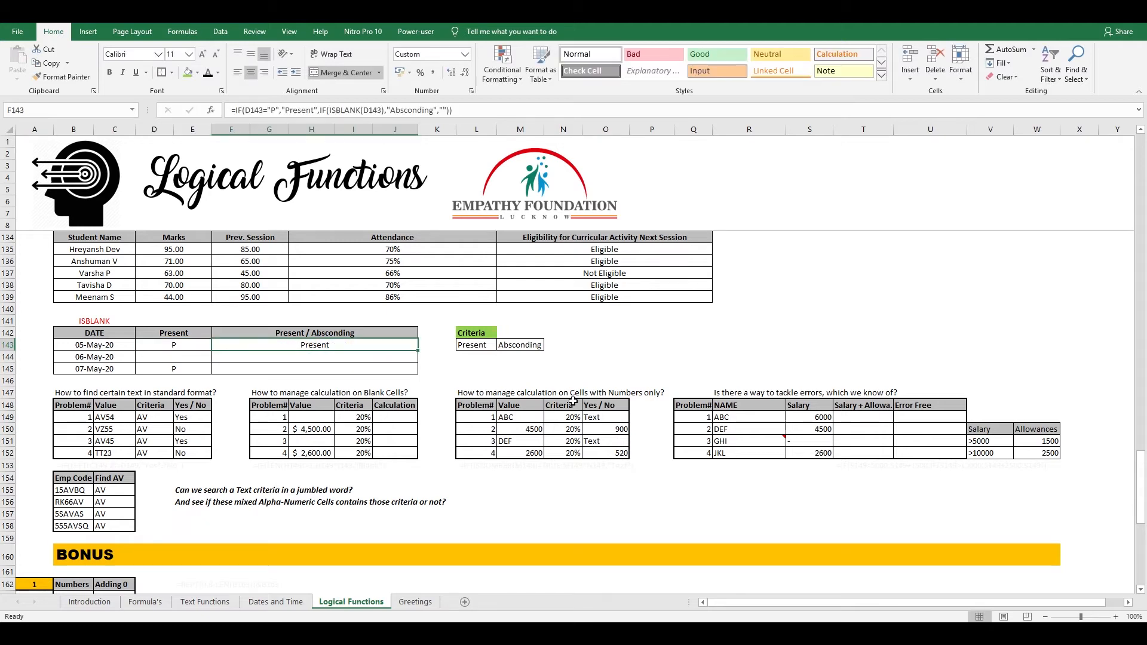
# - Copy the Present / Absconding formula from F143 down to F145 and check the copied rows
pyautogui.hotkey('shift', 'Down')
pyautogui.hotkey('shift', 'Down')
pyautogui.hotkey('ctrl', 'd')
pyautogui.press('Down')
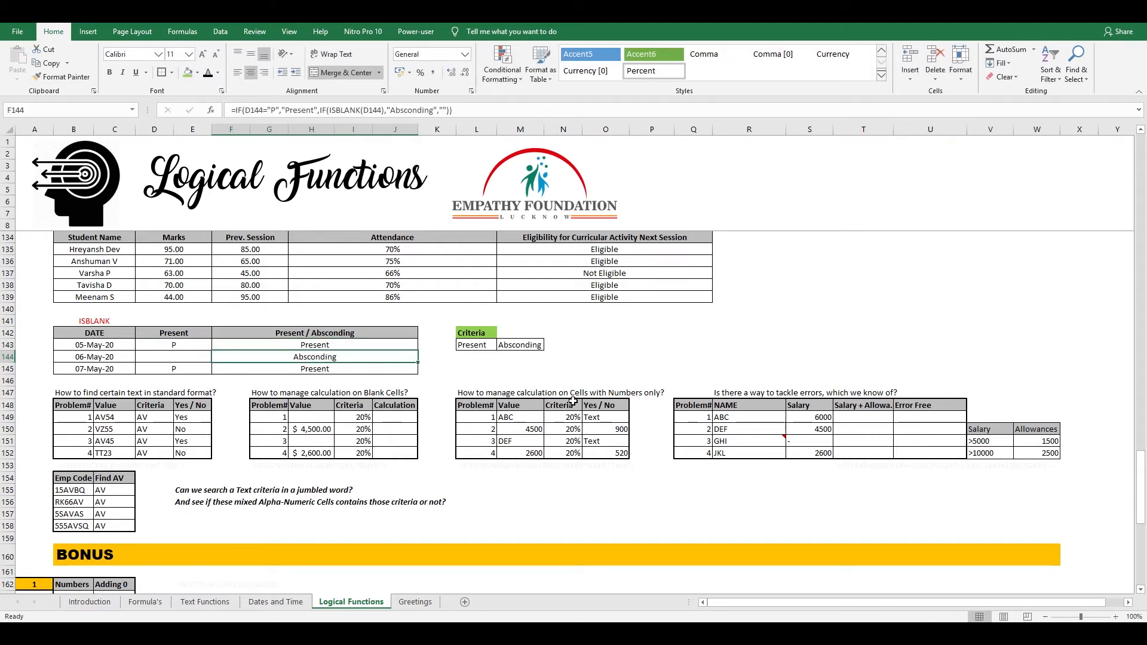
pyautogui.press('Down')
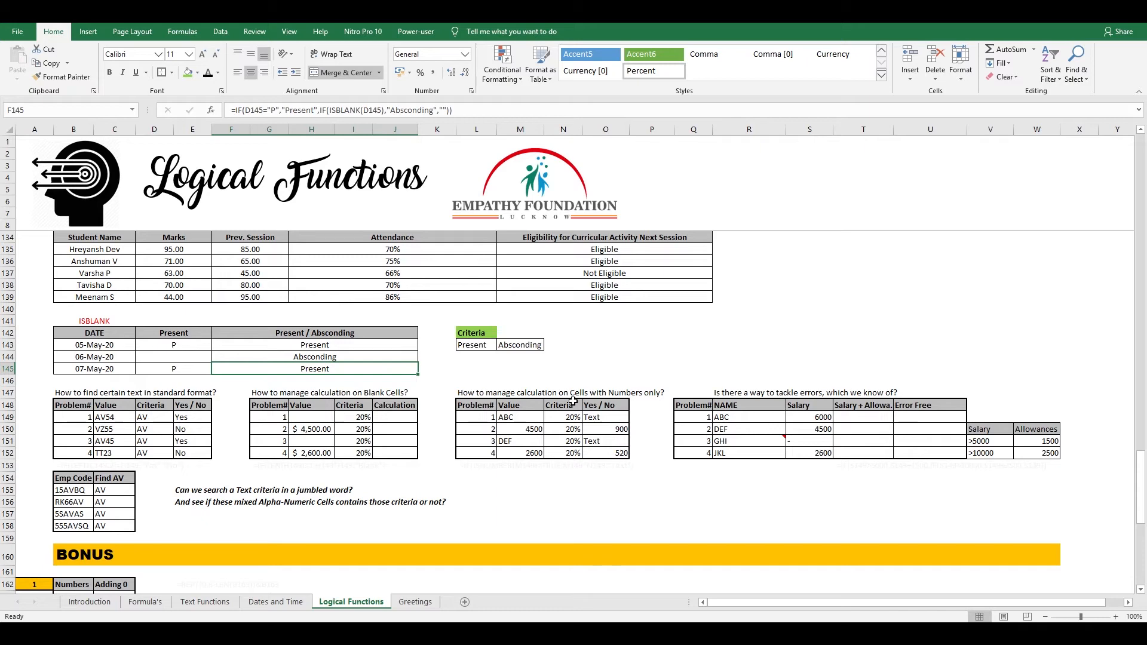
# - Review the table on finding certain text in standard format and clear the existing Yes / No formulas from E149:E152
pyautogui.scroll(-1, 563, 414)
pyautogui.scroll(-2, 564, 413)
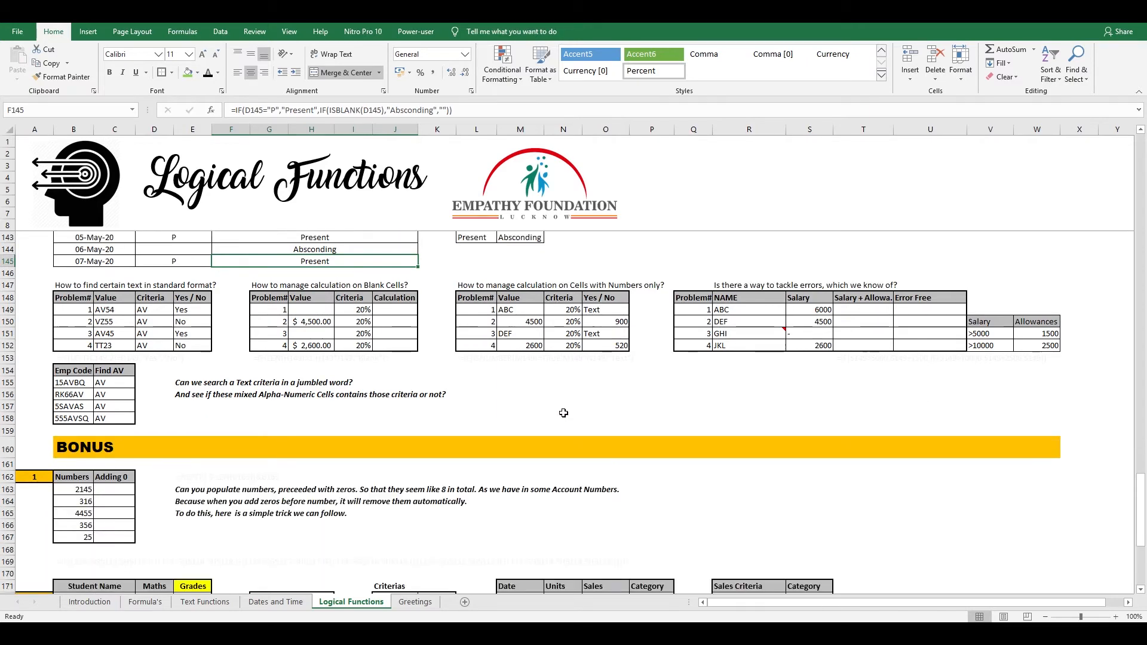
pyautogui.moveTo(69, 297); pyautogui.dragTo(208, 344)
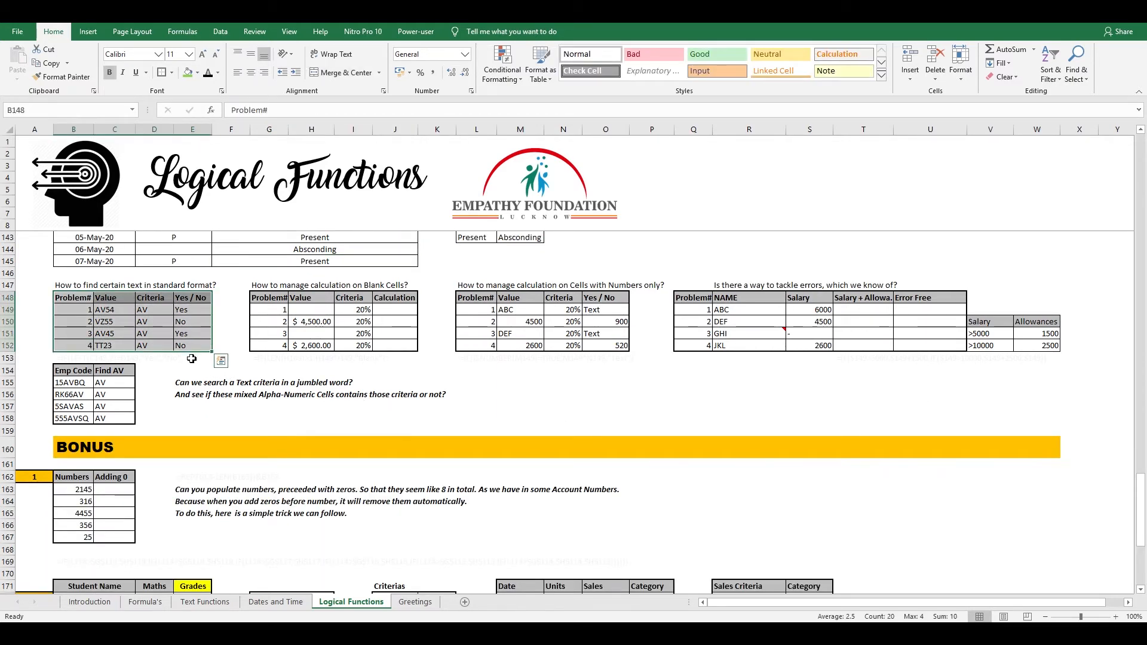
pyautogui.click(190, 357)
pyautogui.click(112, 356)
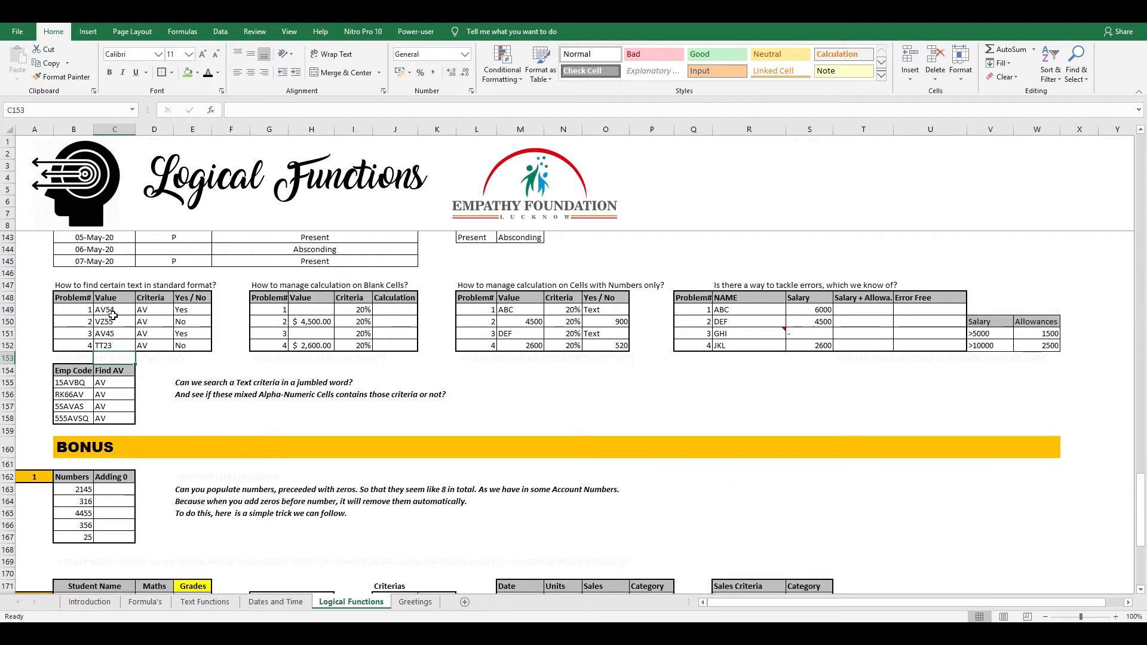
pyautogui.click(147, 297)
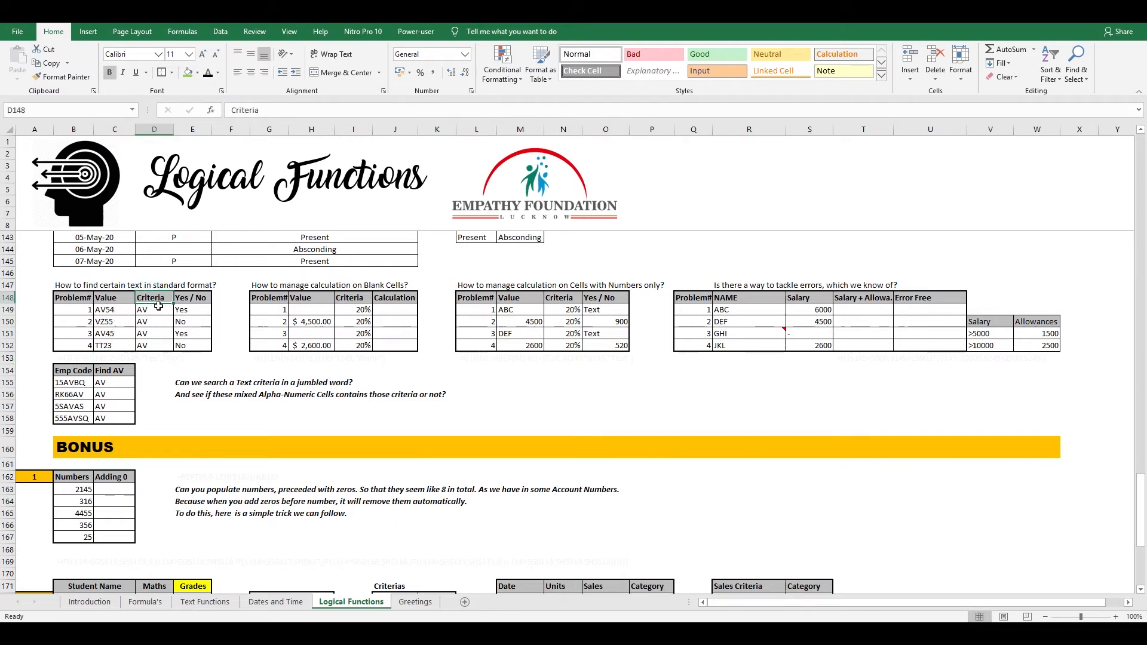
pyautogui.click(197, 309)
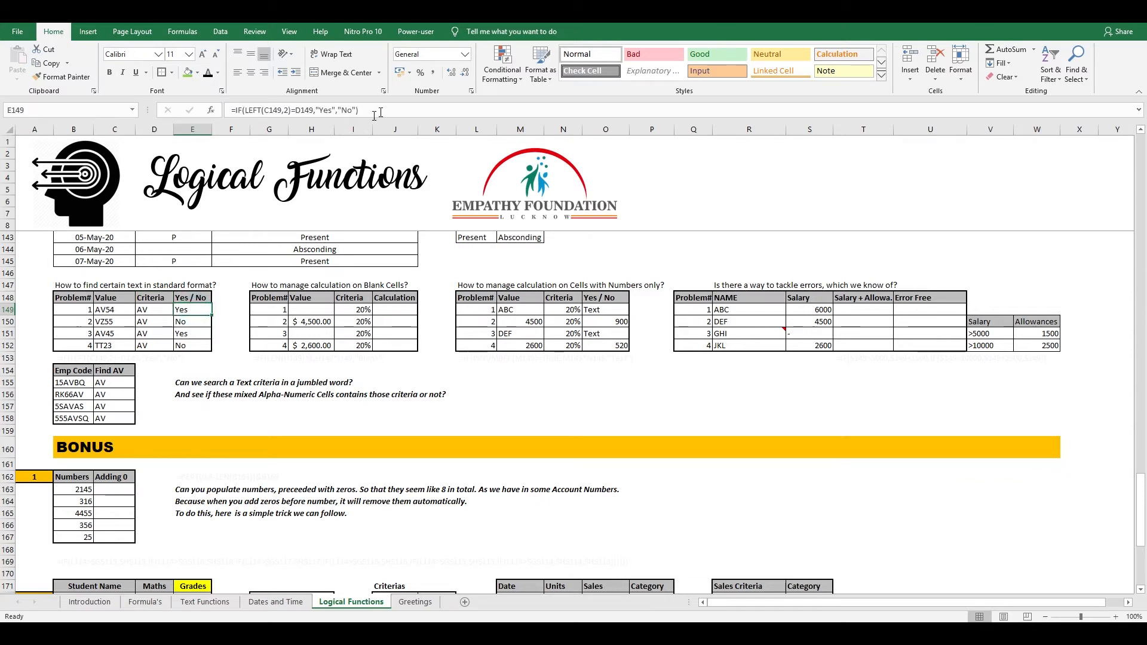
pyautogui.click(261, 111)
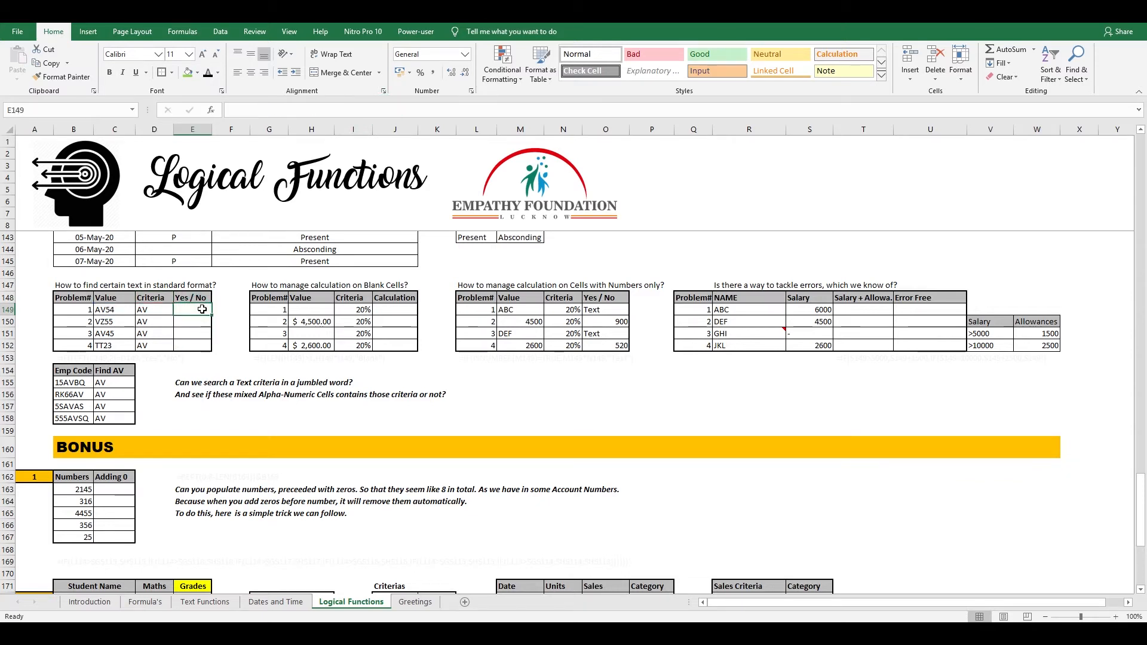
# - Enter =IF(LEFT(C149,2)=D149,"Present","Not Av.") in E149 of the Yes / No column
pyautogui.write('=IF(')
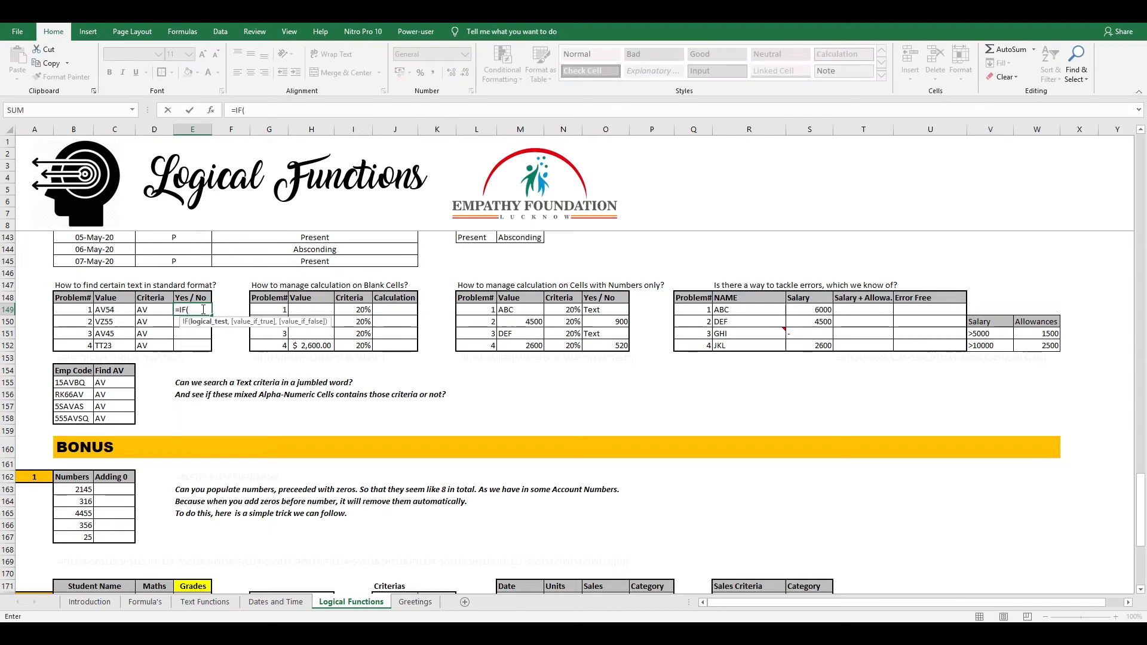
pyautogui.write('LEFT(')
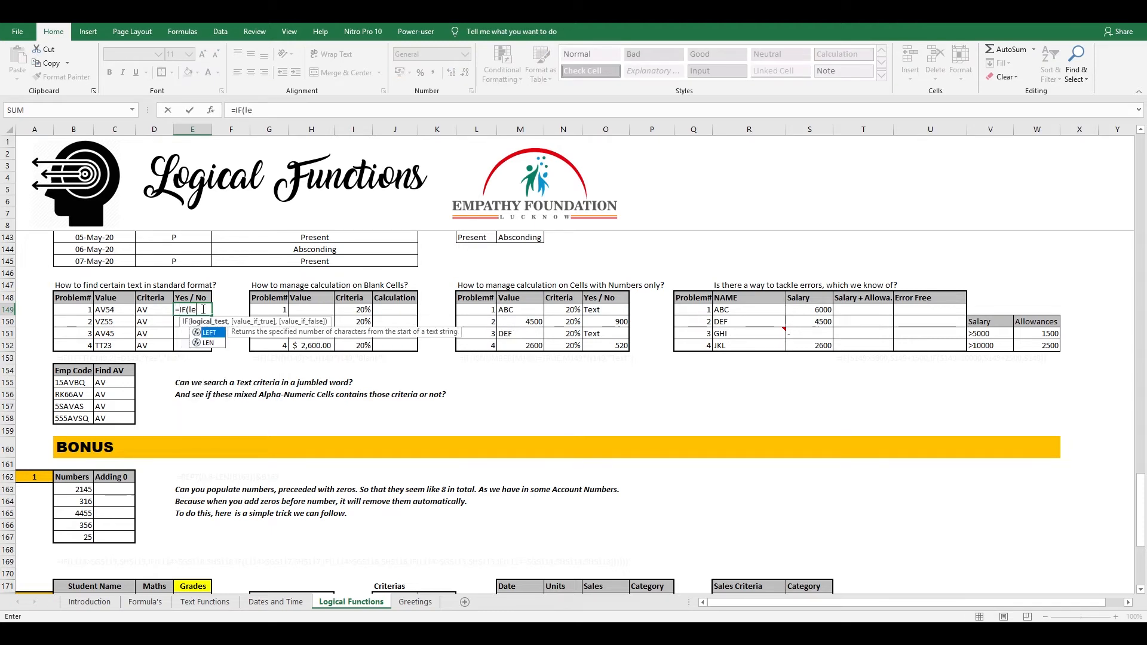
pyautogui.press('Left')
pyautogui.press('Left')
pyautogui.write(',2')
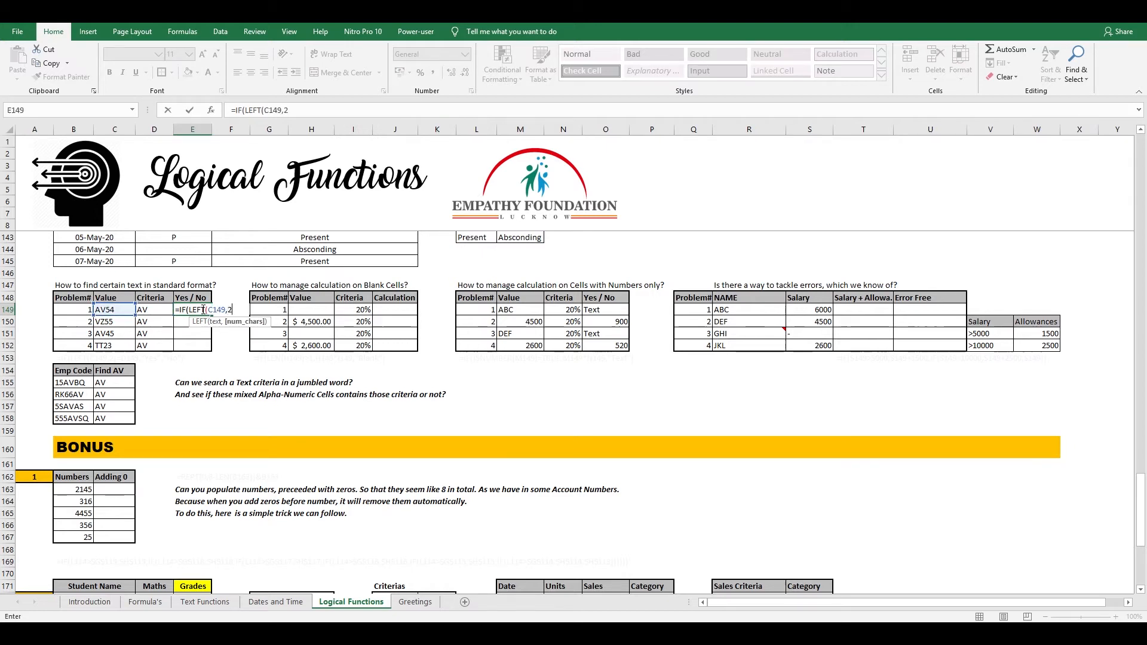
pyautogui.write(')=')
pyautogui.press('Left')
pyautogui.write(',')
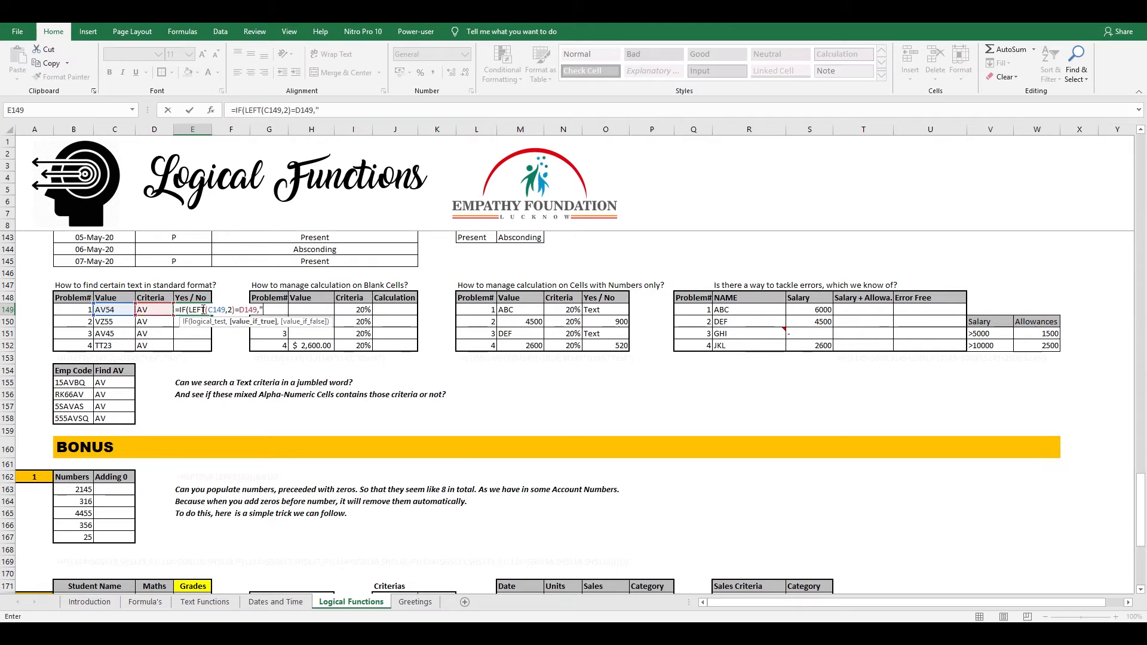
pyautogui.write('Present",')
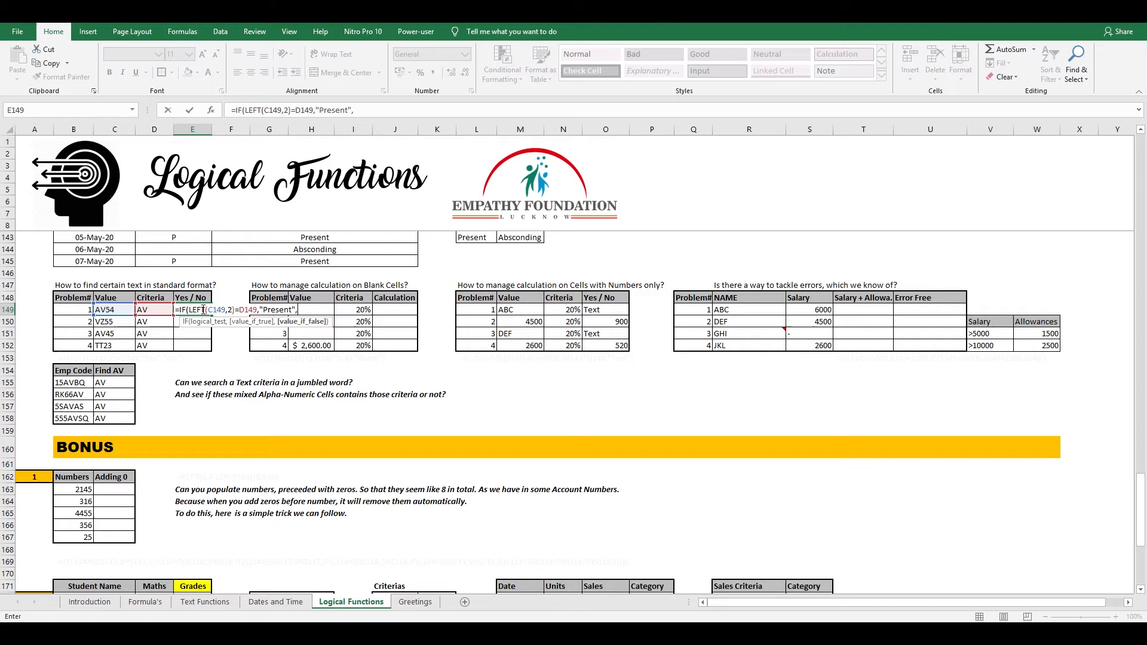
pyautogui.write('"Not Av.")')
pyautogui.press('Return')
# - Copy the E149 text-check formula down to E152
pyautogui.click(202, 310)
pyautogui.hotkey('ctrl', 'c')
pyautogui.hotkey('shift', 'Down')
pyautogui.hotkey('shift', 'Down')
pyautogui.hotkey('shift', 'Down')
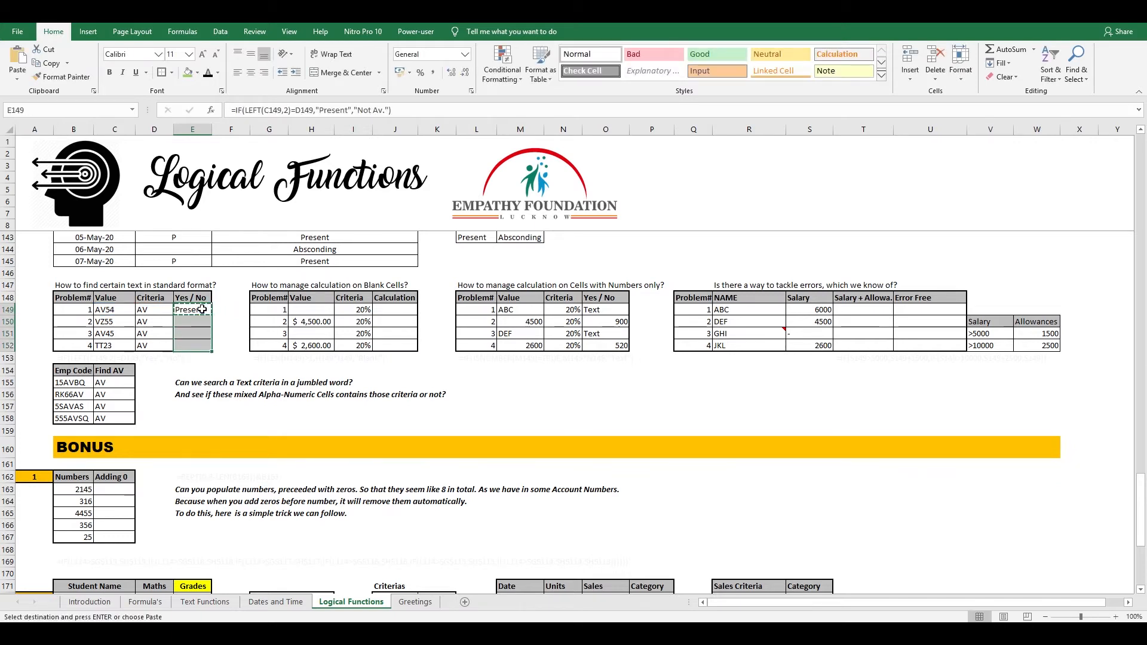
pyautogui.hotkey('ctrl', 'v')
pyautogui.press('Escape')
pyautogui.press('Down')
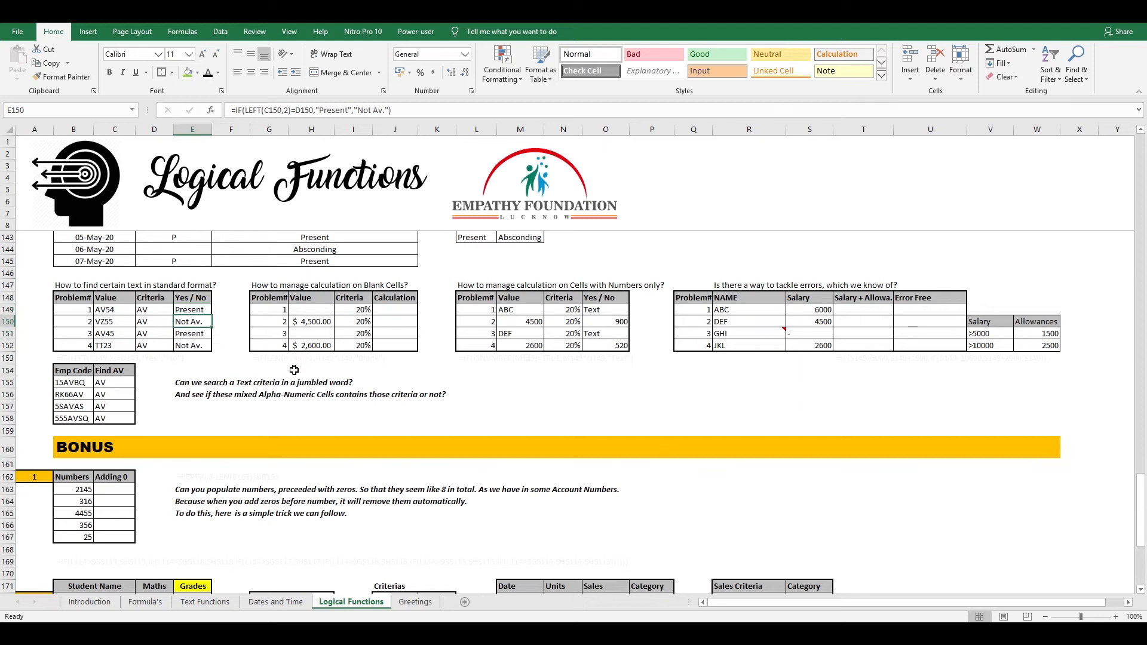
# - Examine the Value and Criteria columns of the table on managing calculation on blank cells
pyautogui.press('Right')
pyautogui.press('Right')
pyautogui.press('Right')
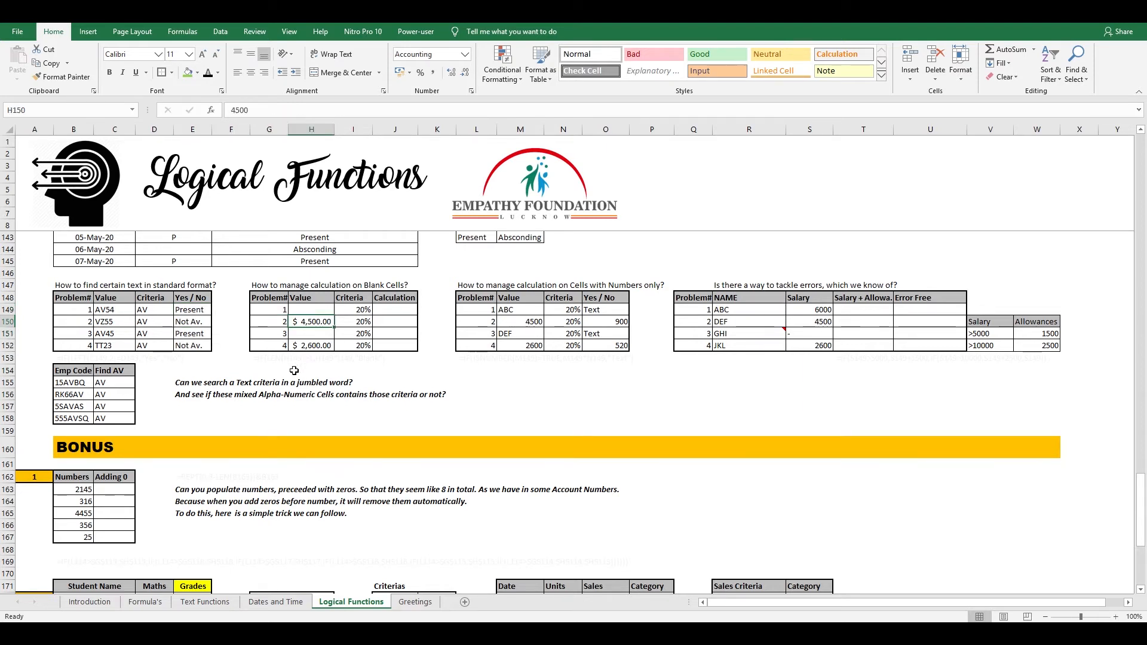
pyautogui.press('Right')
pyautogui.press('Up')
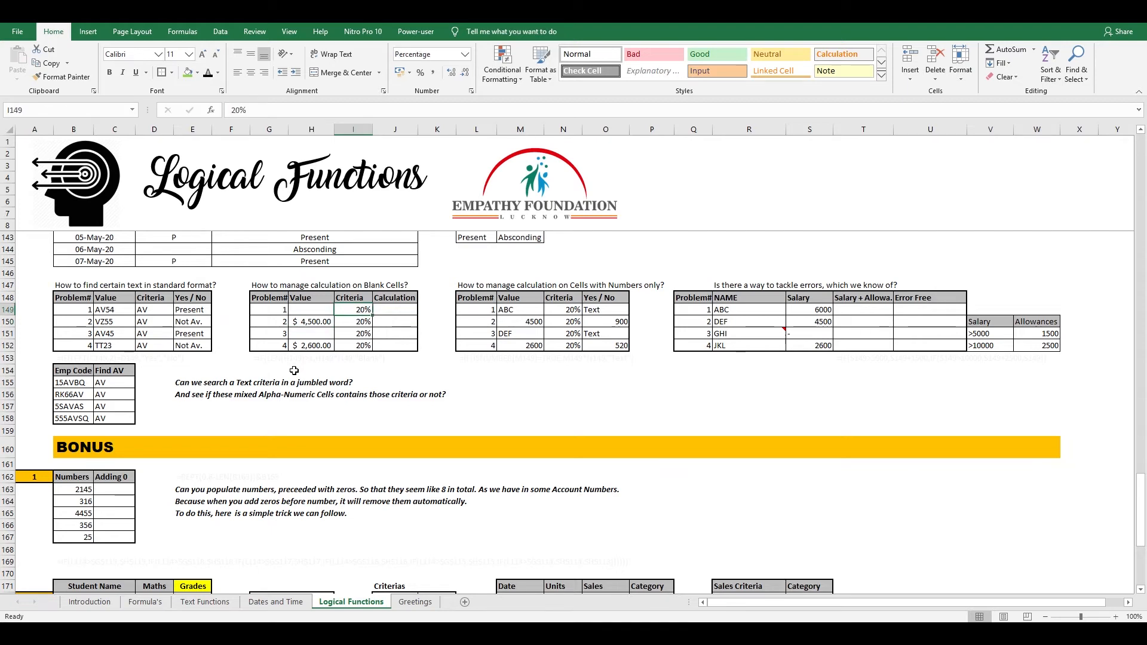
pyautogui.scroll(2, 294, 370)
pyautogui.moveTo(191, 338); pyautogui.dragTo(228, 397)
pyautogui.click(227, 359)
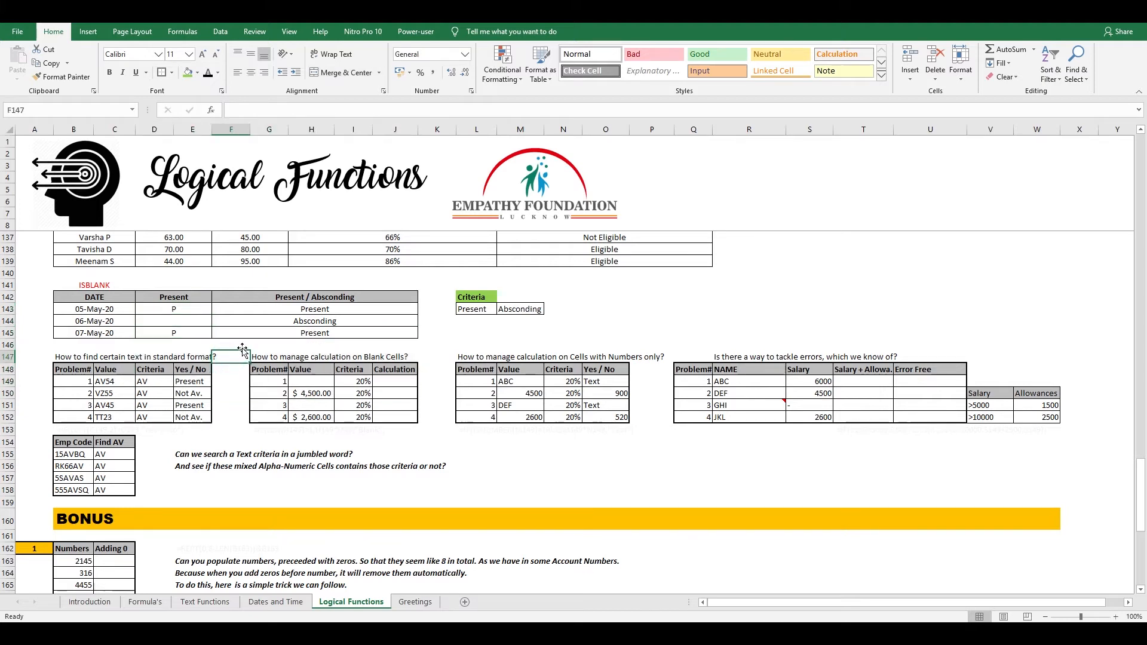
# - Start an IF formula in J149 of the Calculation column with ISBLANK(H149) as its logical test
pyautogui.click(398, 381)
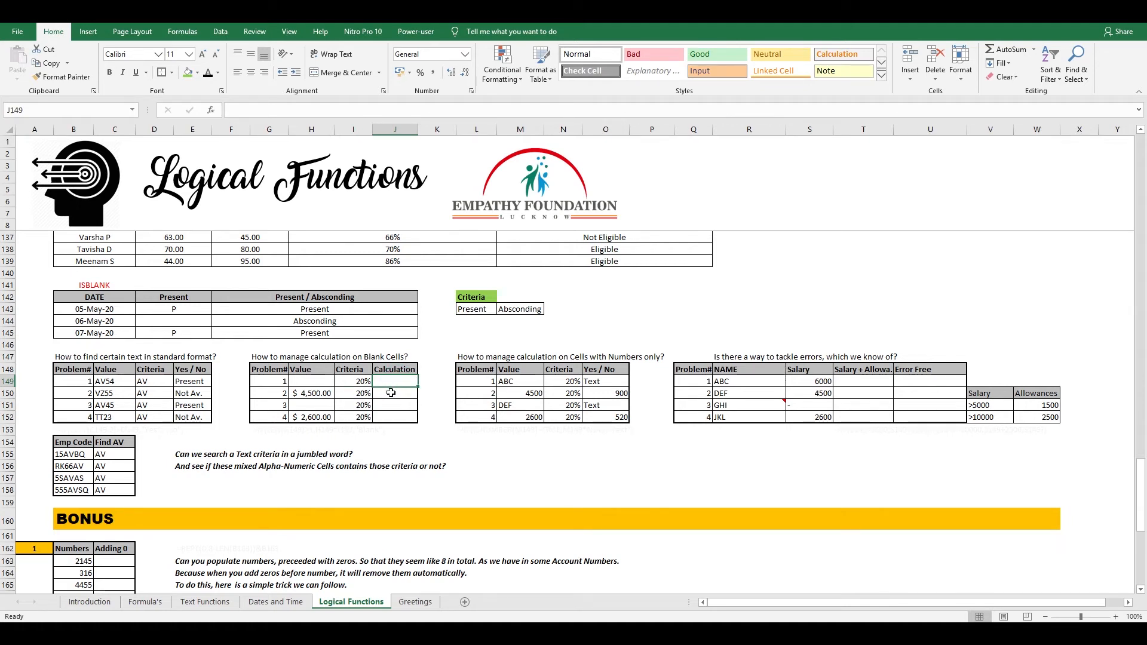
pyautogui.write('=IF(')
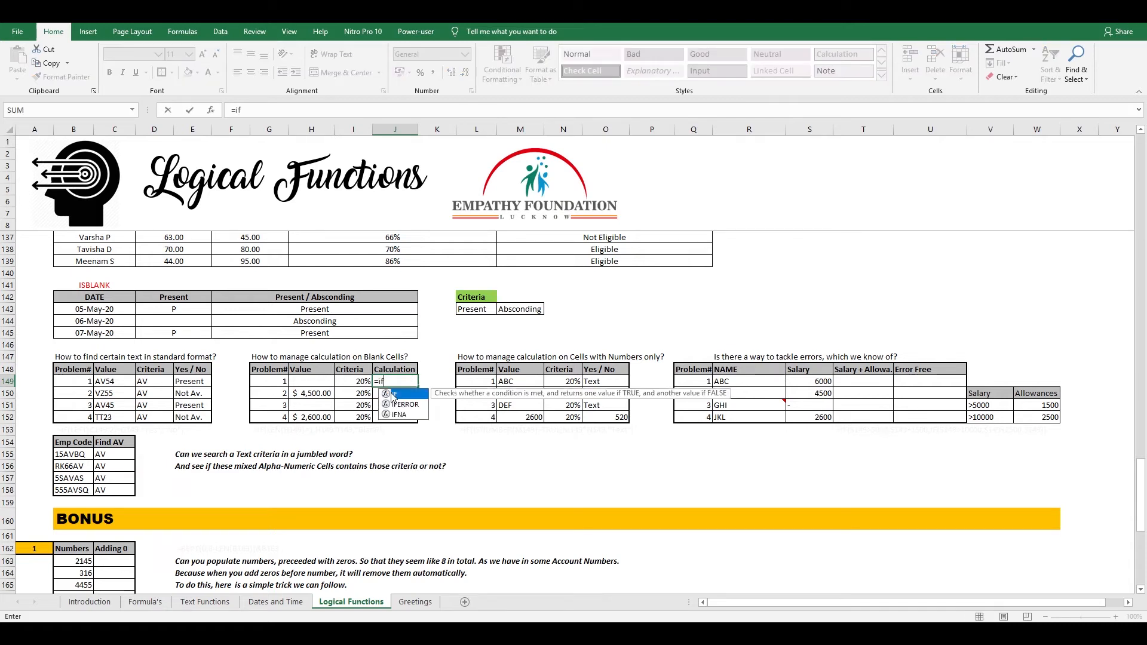
pyautogui.write('isbalnk')
pyautogui.press('Return')
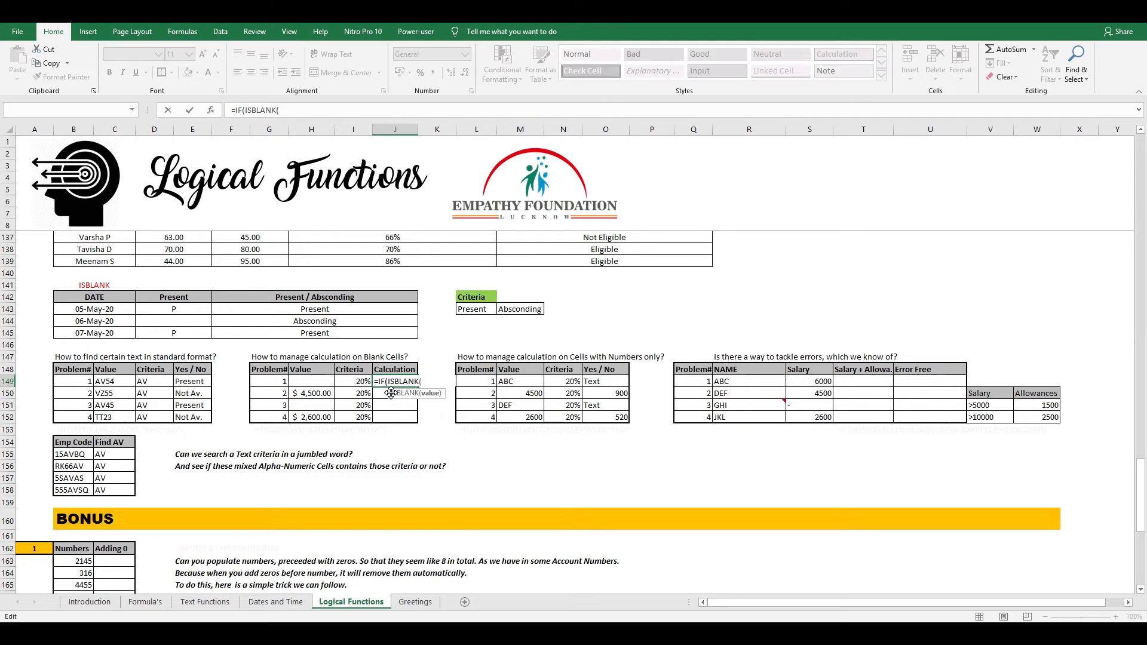
pyautogui.press('Left')
pyautogui.press('Left')
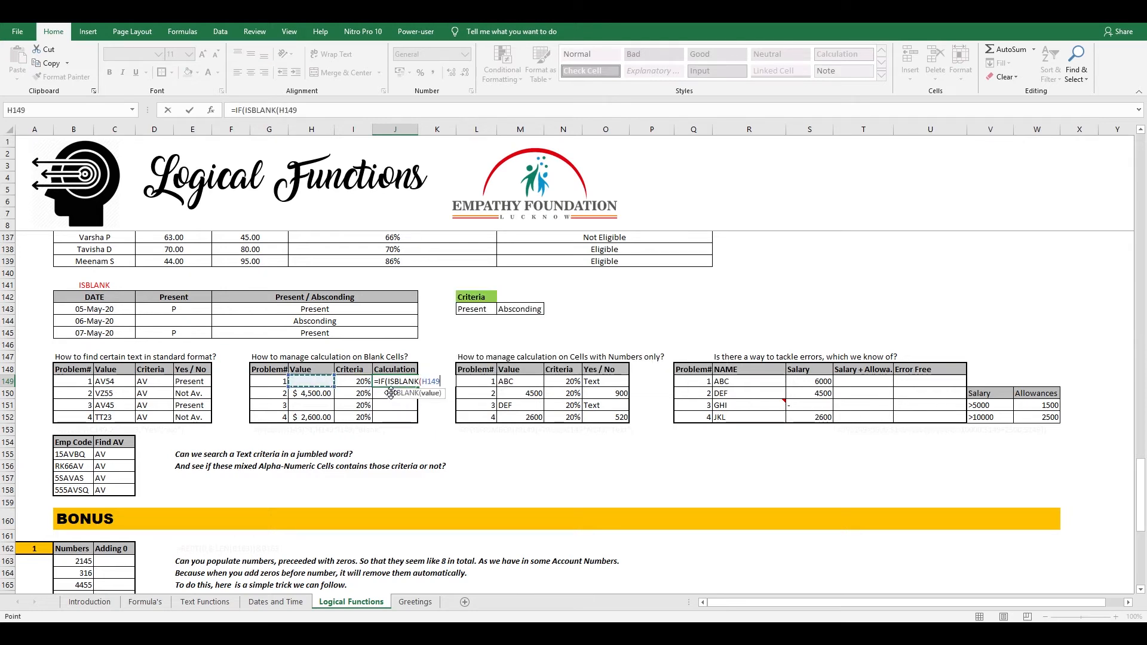
pyautogui.write(')')
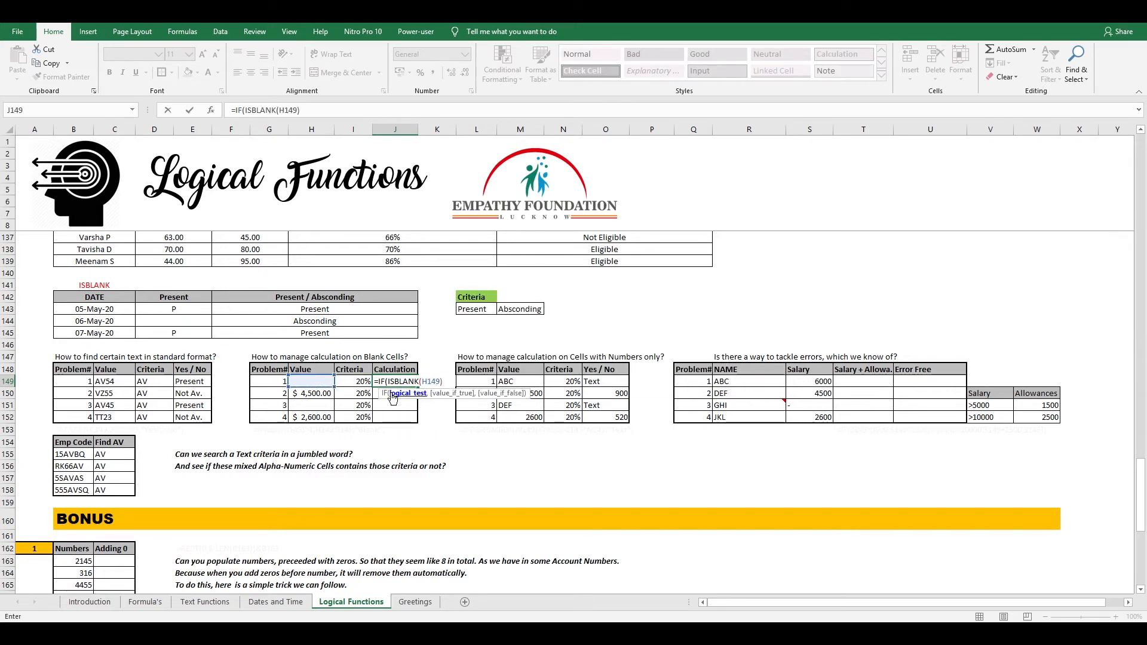
# - Make the J149 formula return "-" when the value cell is blank
pyautogui.write(',"",')
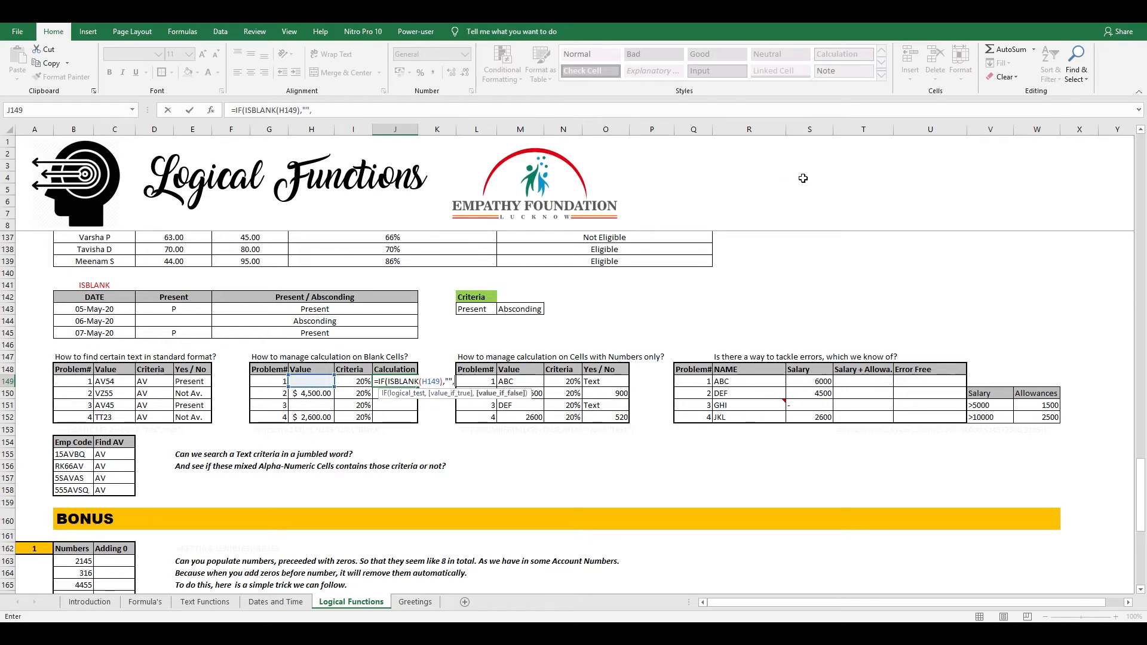
pyautogui.press('BackSpace')
pyautogui.press('BackSpace')
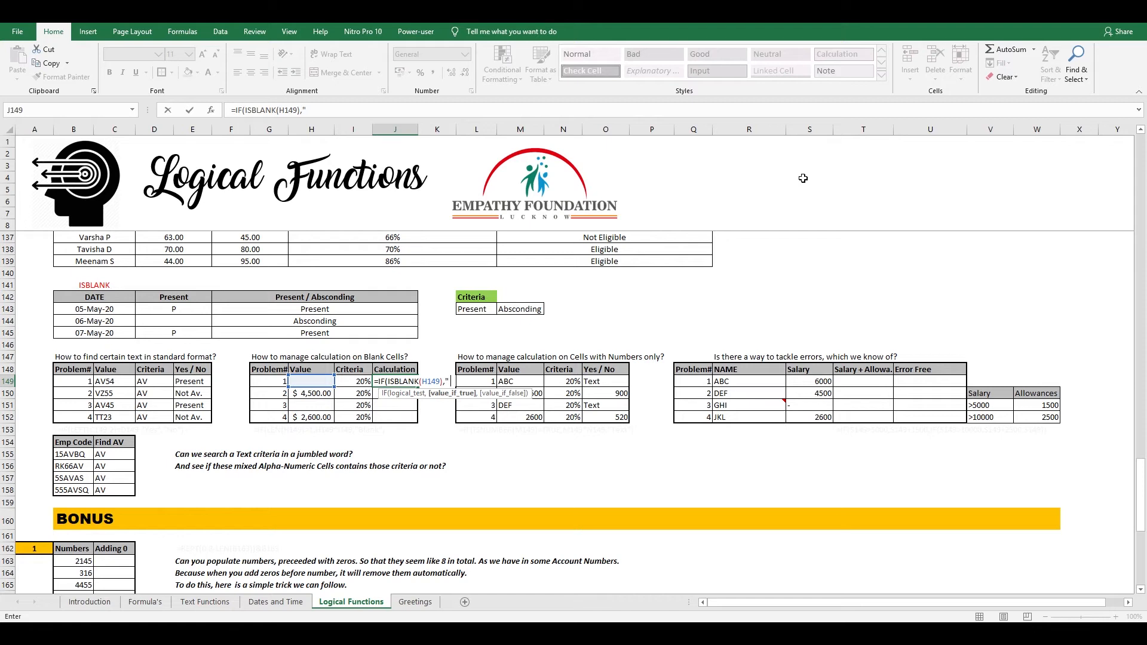
pyautogui.press('BackSpace')
pyautogui.press('BackSpace')
pyautogui.write('-",')
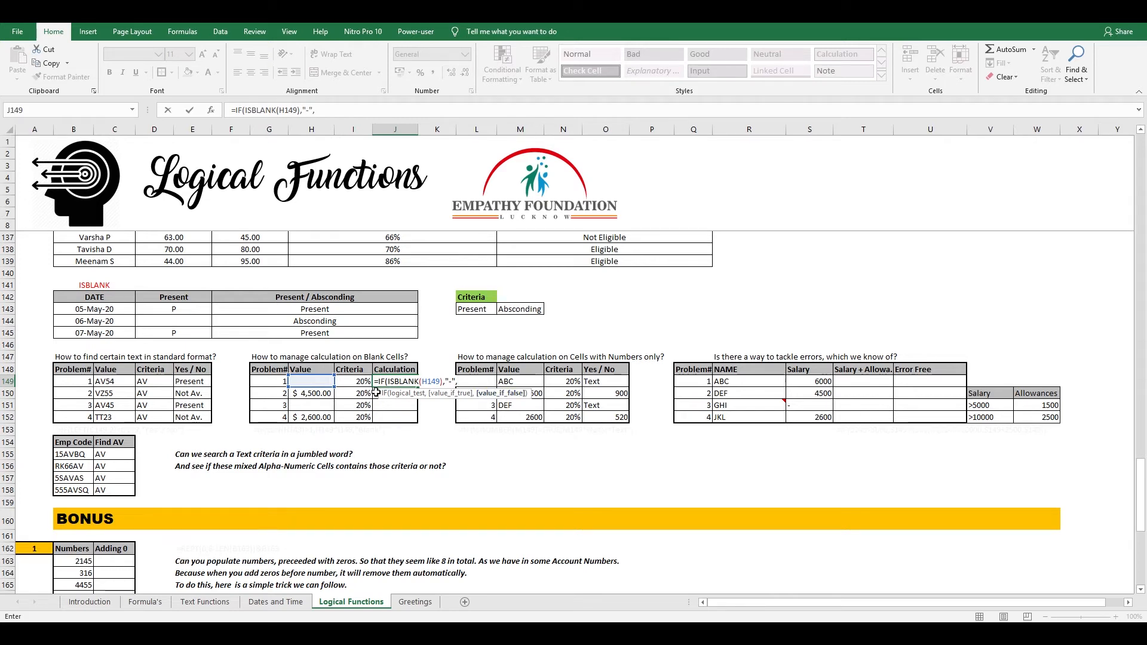
# - Complete the J149 formula so it returns H149*I149 when the value cell is not blank
pyautogui.press('Left')
pyautogui.press('Left')
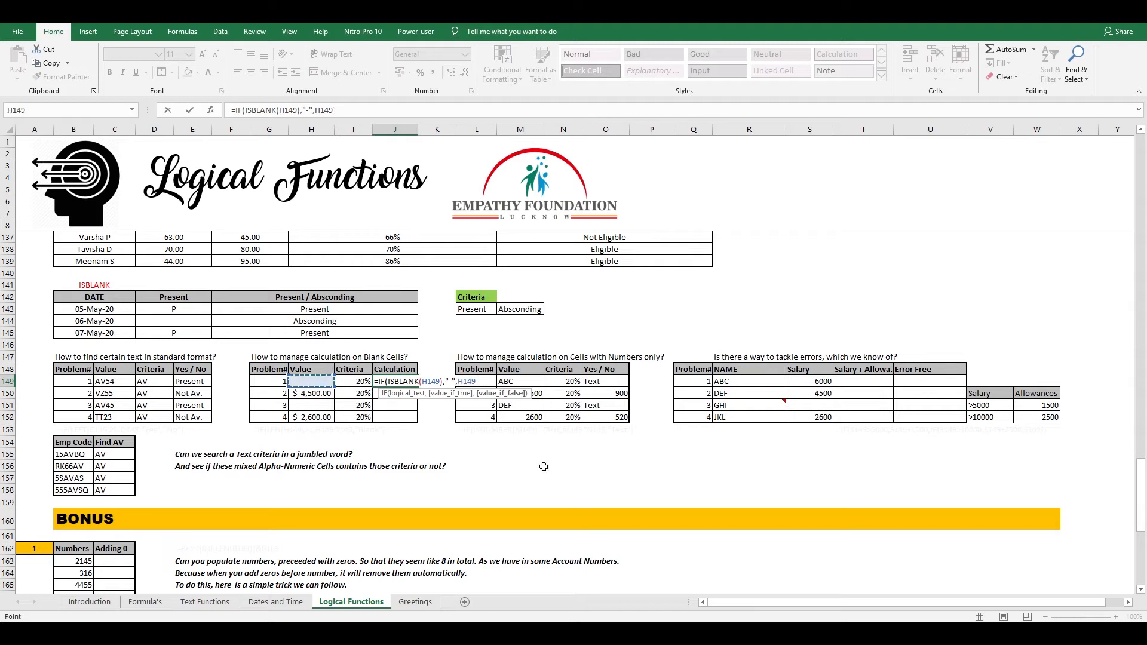
pyautogui.write('*')
pyautogui.click(351, 381)
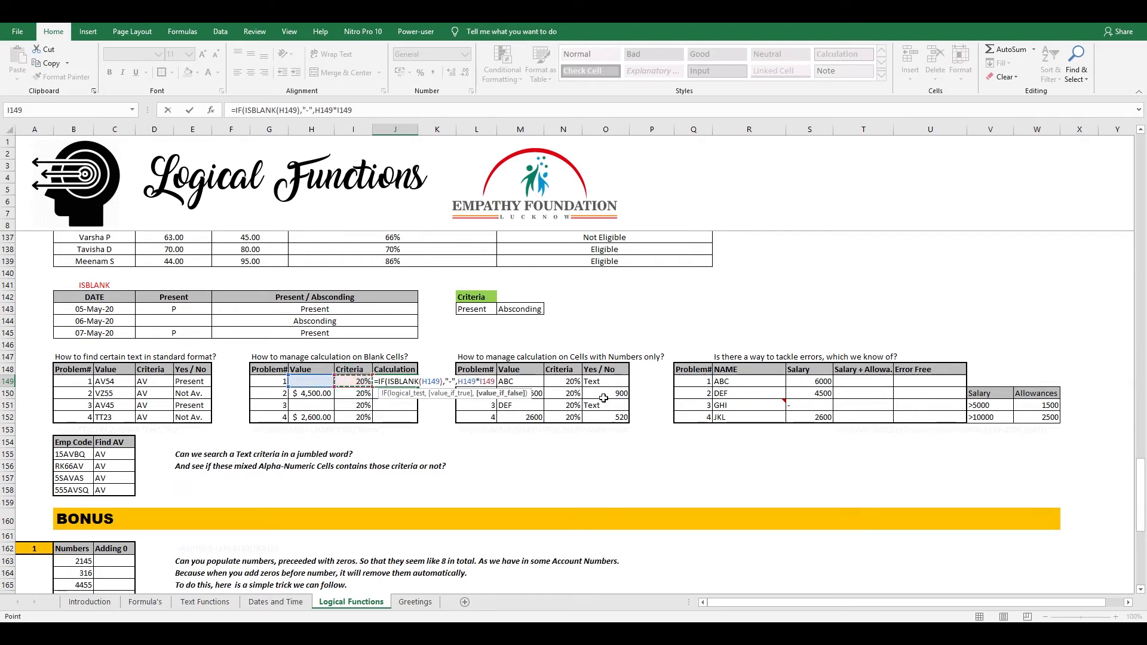
pyautogui.write(')')
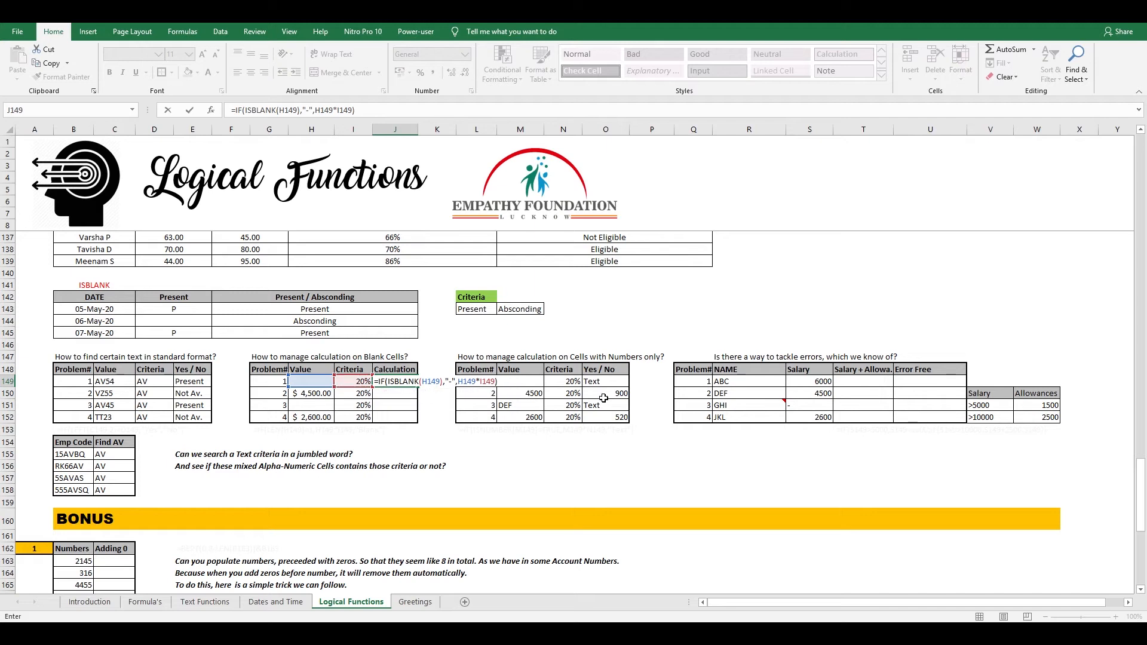
pyautogui.hotkey('ctrl', 'Return')
# - Copy the J149 calculation down to J152 as formulas only
pyautogui.hotkey('ctrl', 'c')
pyautogui.hotkey('shift', 'Down')
pyautogui.hotkey('shift', 'Down')
pyautogui.hotkey('shift', 'Down')
pyautogui.hotkey('alt', 'h')
pyautogui.press('v')
pyautogui.press('f')
pyautogui.press('Escape')
pyautogui.press('Down')
pyautogui.press('Down')
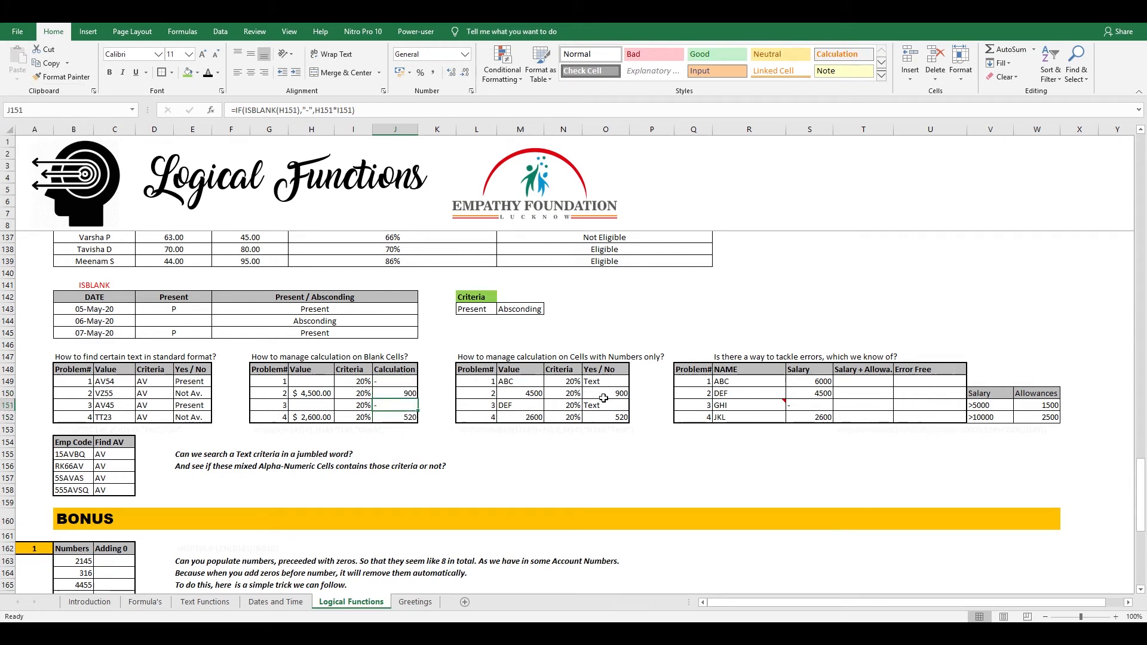
# - Clear the existing Yes / No results in O149:O152 of the numbers-only calculation table
pyautogui.click(589, 453)
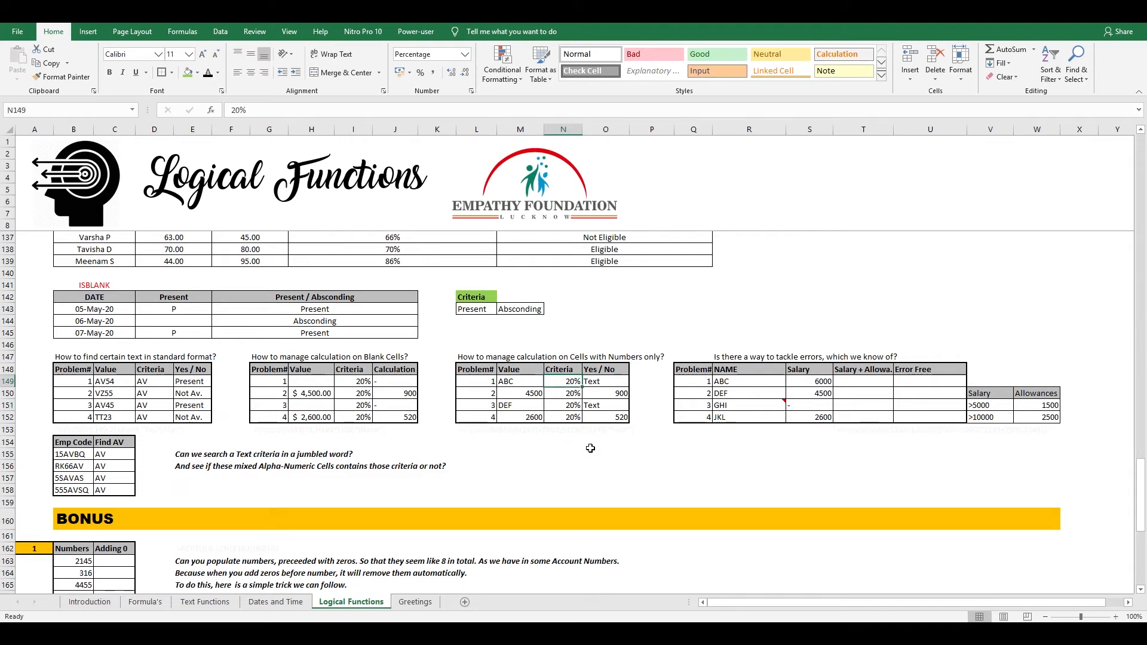
pyautogui.press('Right')
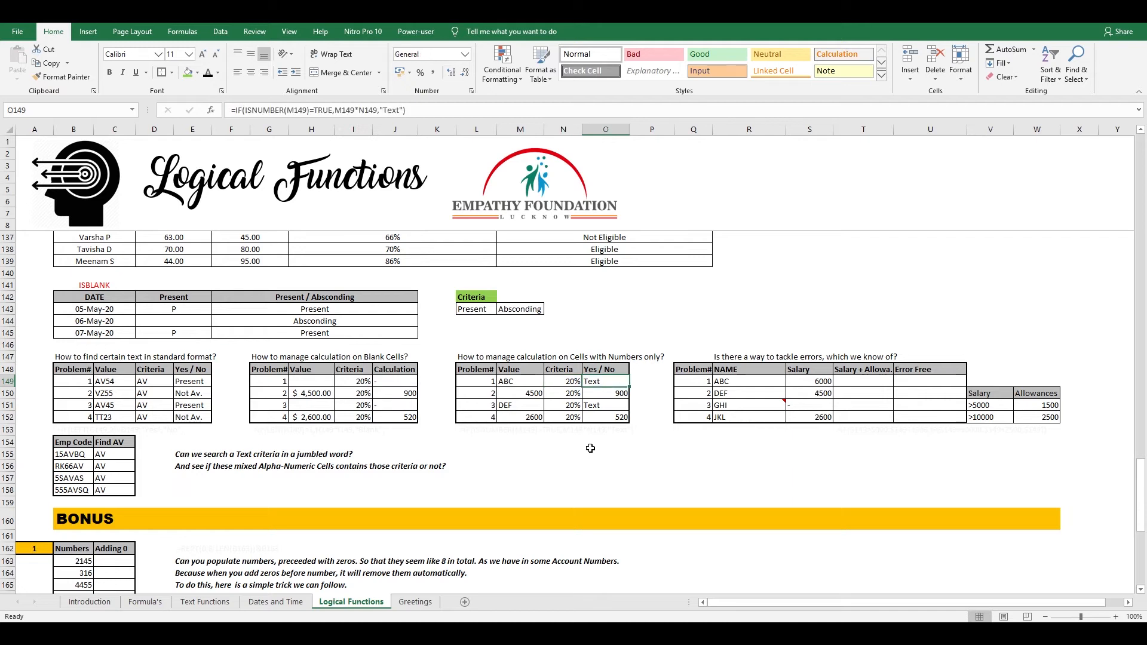
pyautogui.hotkey('ctrl', 'shift', 'Down')
pyautogui.press('Up')
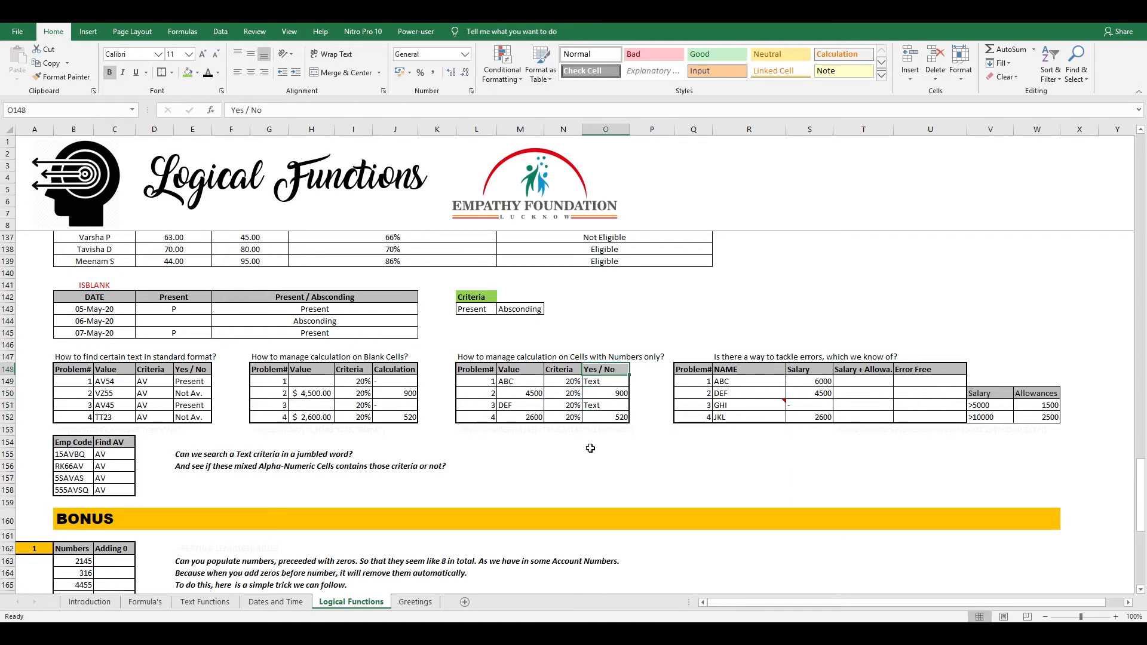
pyautogui.press('Down')
pyautogui.hotkey('ctrl', 'shift', 'Down')
pyautogui.press('Delete')
pyautogui.press('Up')
pyautogui.press('Down')
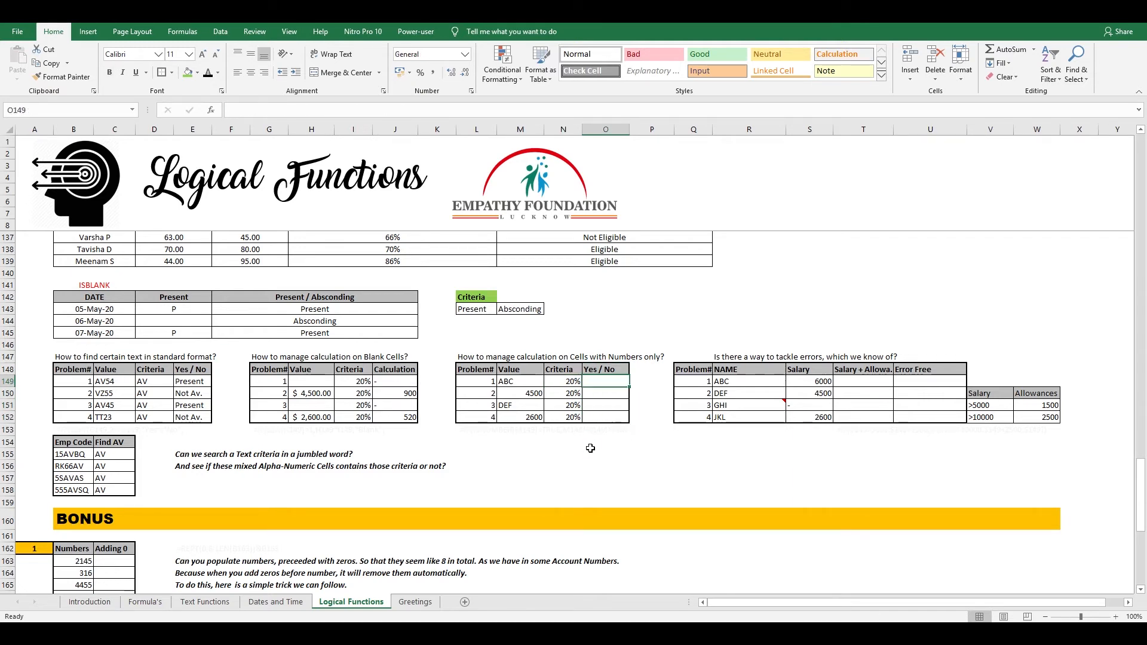
# - Start an IF formula in O149 with ISNUMBER(M149)=TRUE as its logical test
pyautogui.write('=IF(')
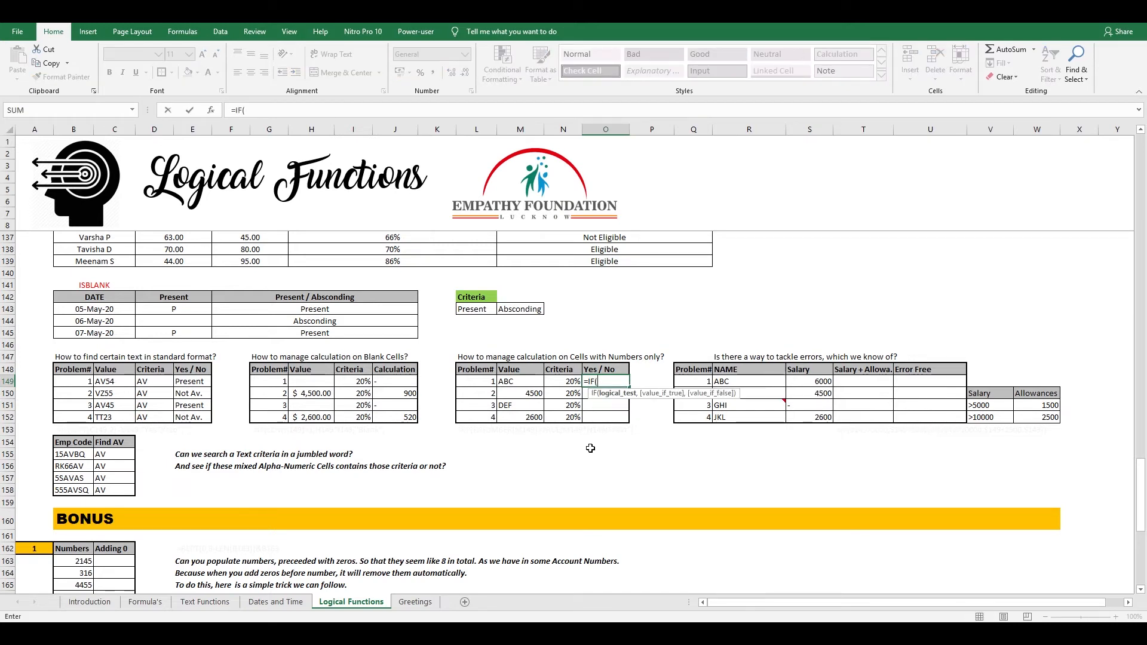
pyautogui.write('ISNUMBER(')
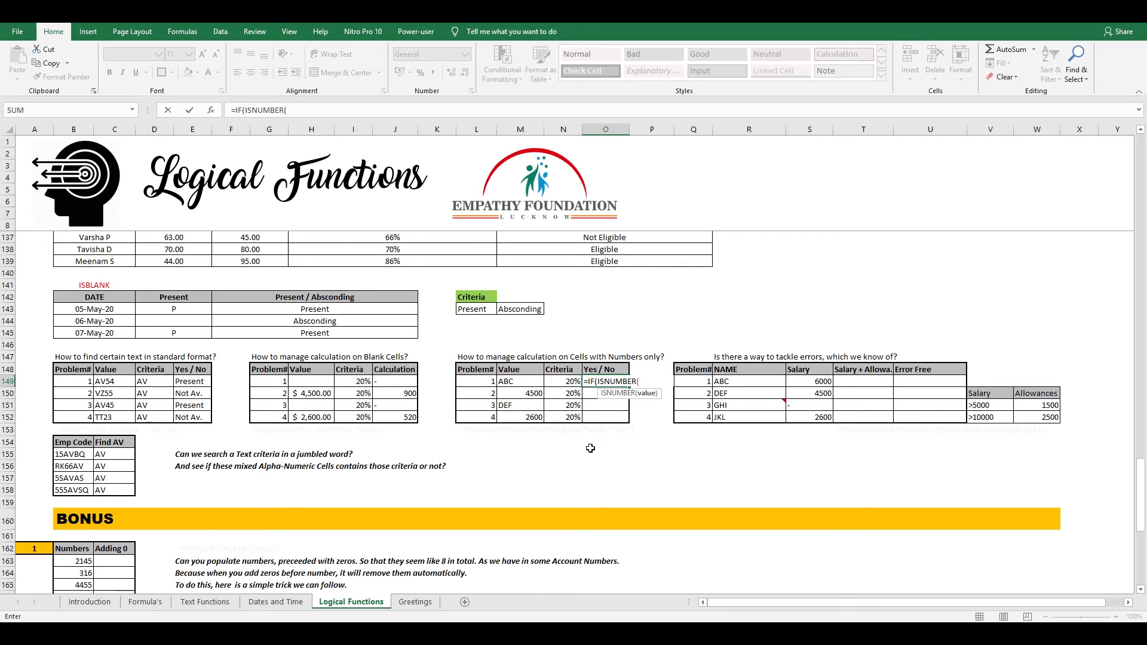
pyautogui.press('Left')
pyautogui.press('Left')
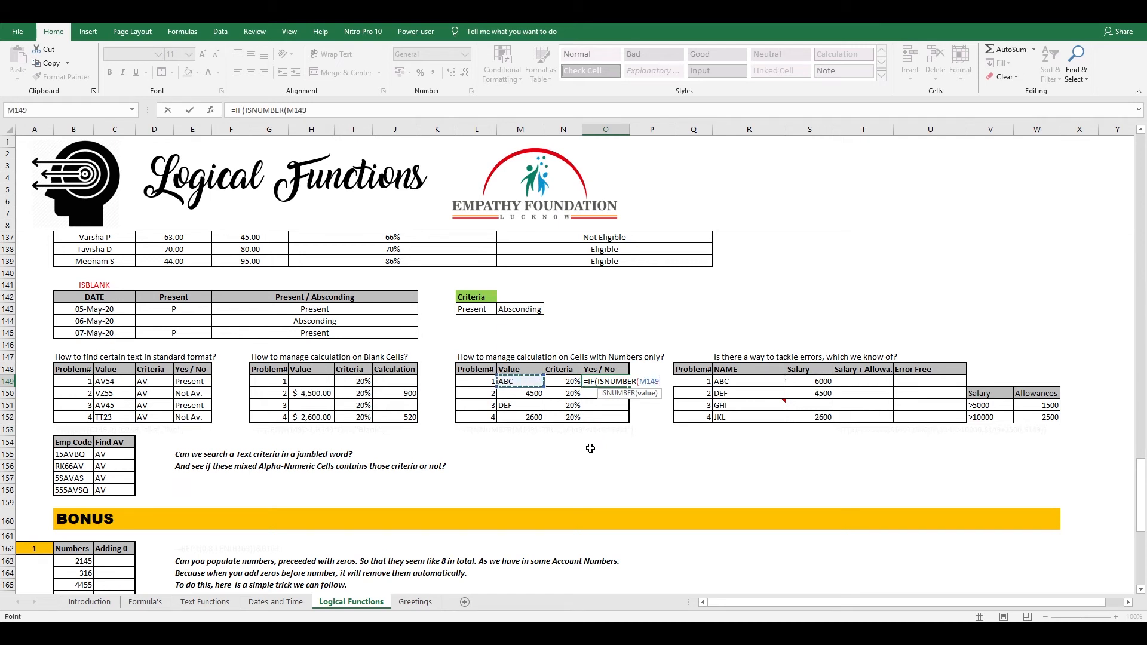
pyautogui.write(')=TRUE')
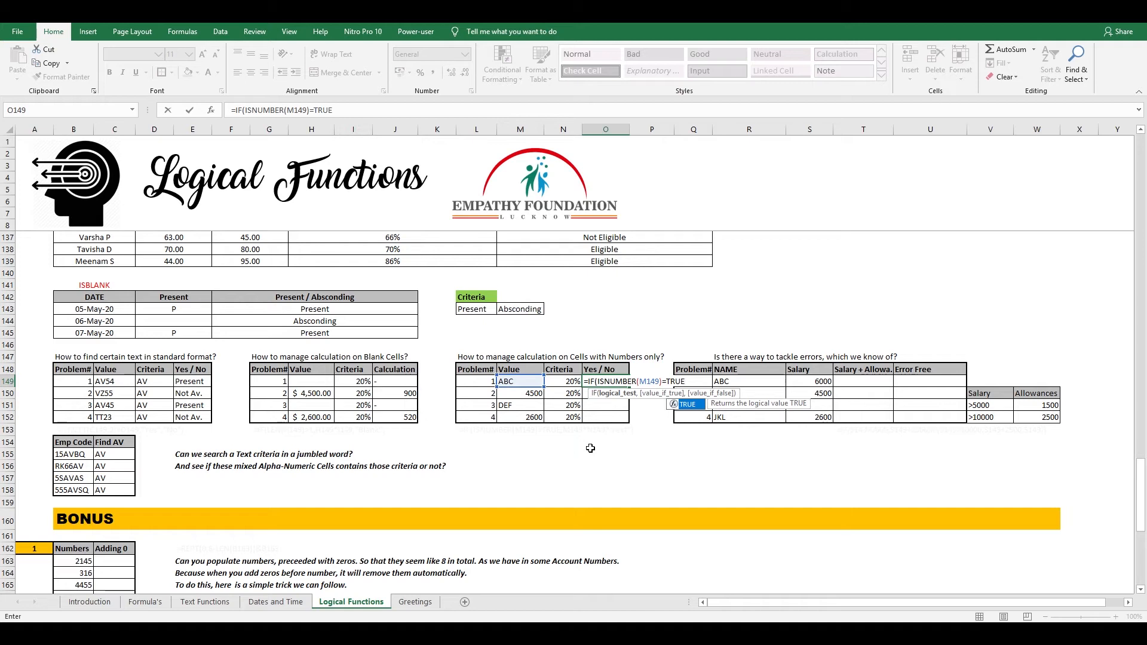
pyautogui.write(',')
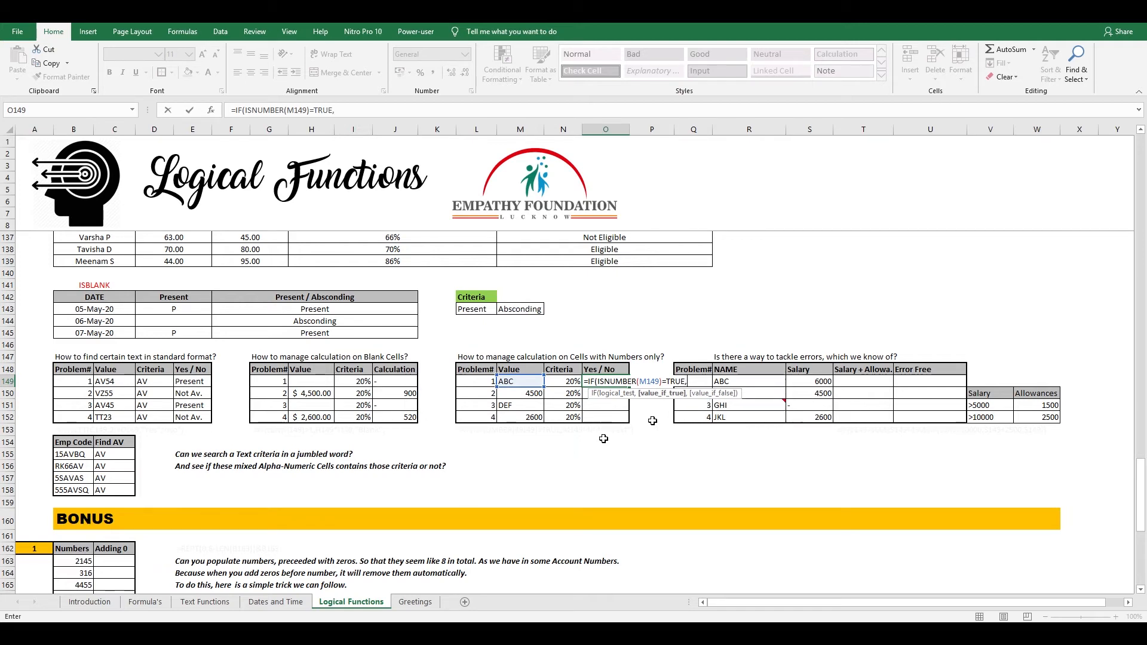
# - Make the O149 formula return M149*N149 for numeric values and "Text" otherwise
pyautogui.click(539, 379)
pyautogui.click(525, 381)
pyautogui.write('*')
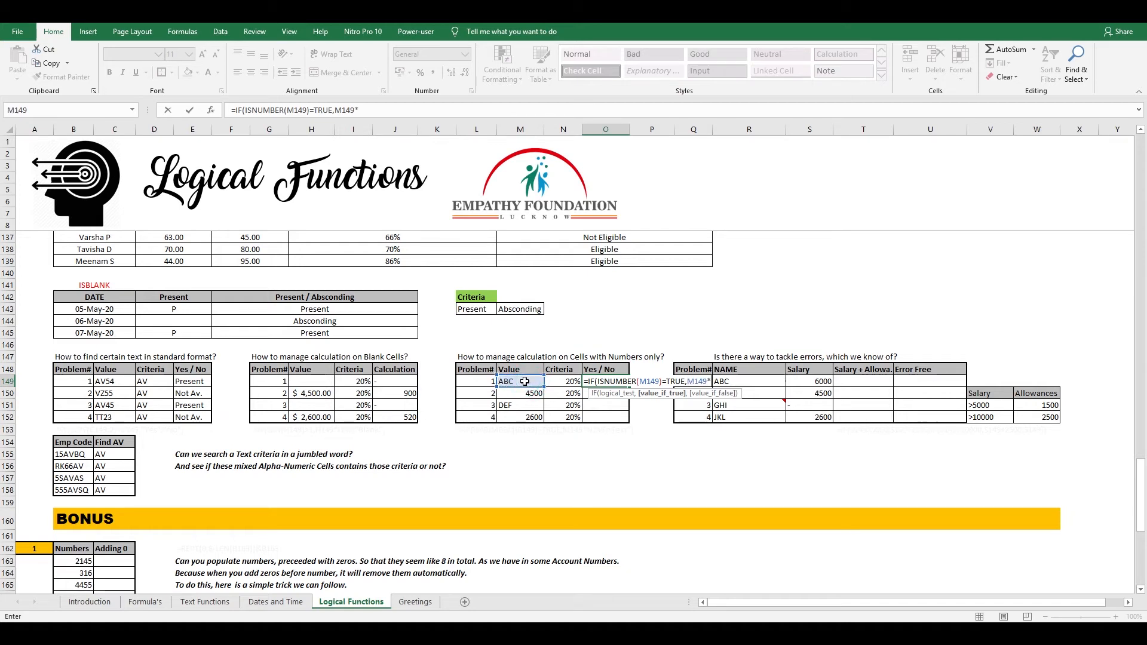
pyautogui.click(568, 381)
pyautogui.write(',')
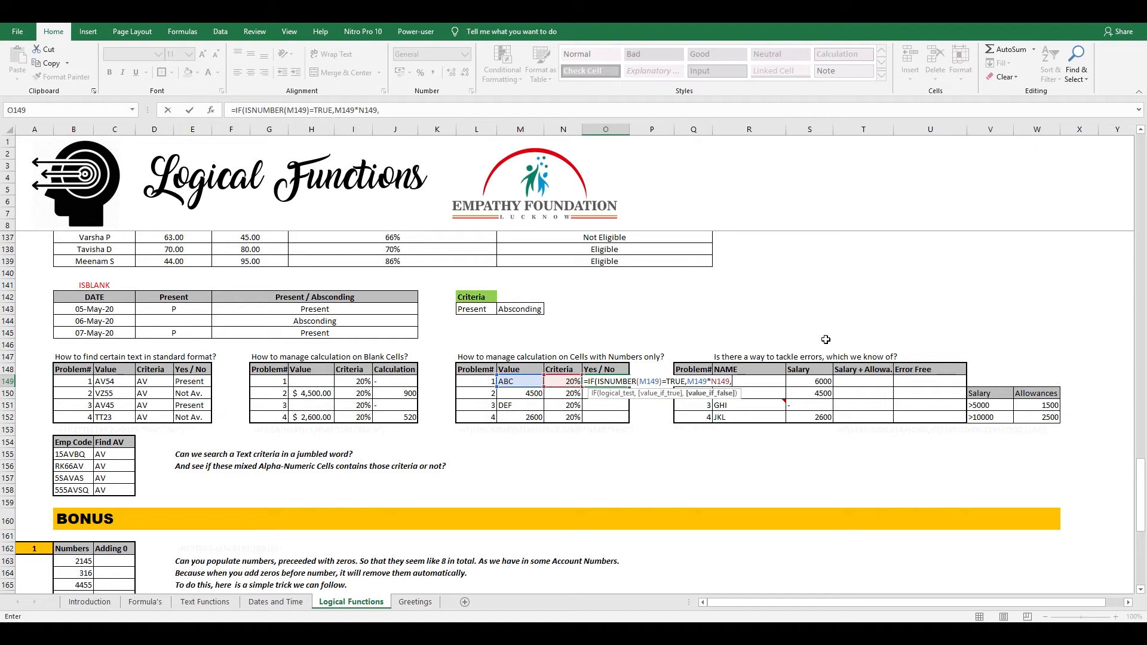
pyautogui.write('"Text")')
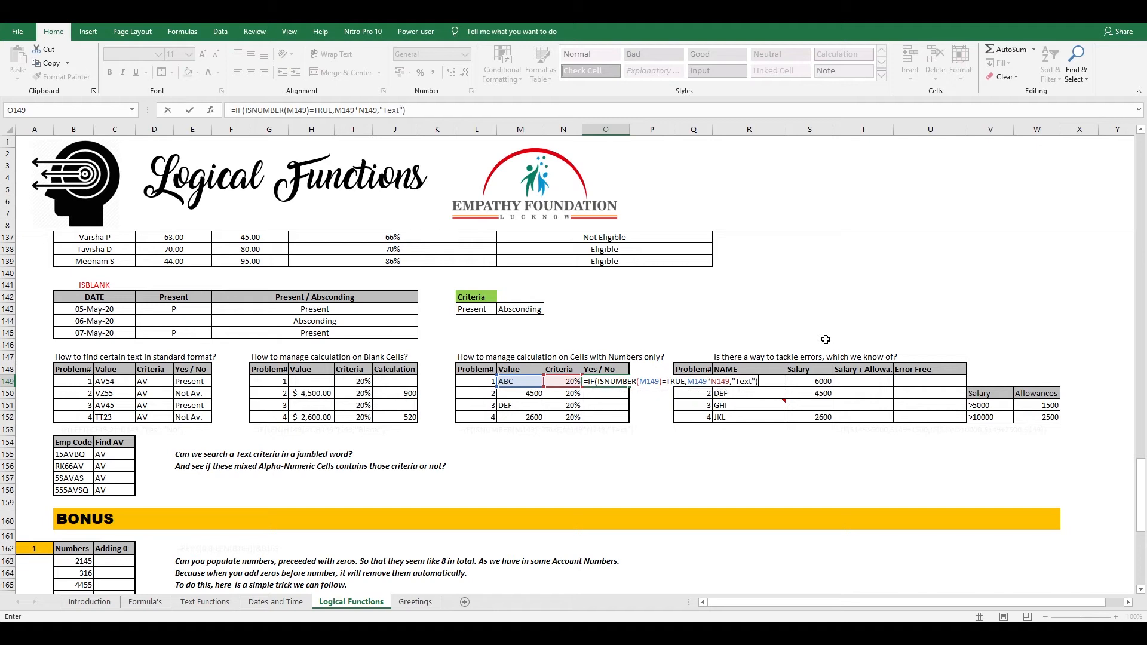
pyautogui.press('Return')
# - Copy the O149 ISNUMBER formula down to O152
pyautogui.press('Up')
pyautogui.hotkey('ctrl', 'c')
pyautogui.hotkey('shift', 'Down')
pyautogui.hotkey('shift', 'Down')
pyautogui.hotkey('shift', 'Down')
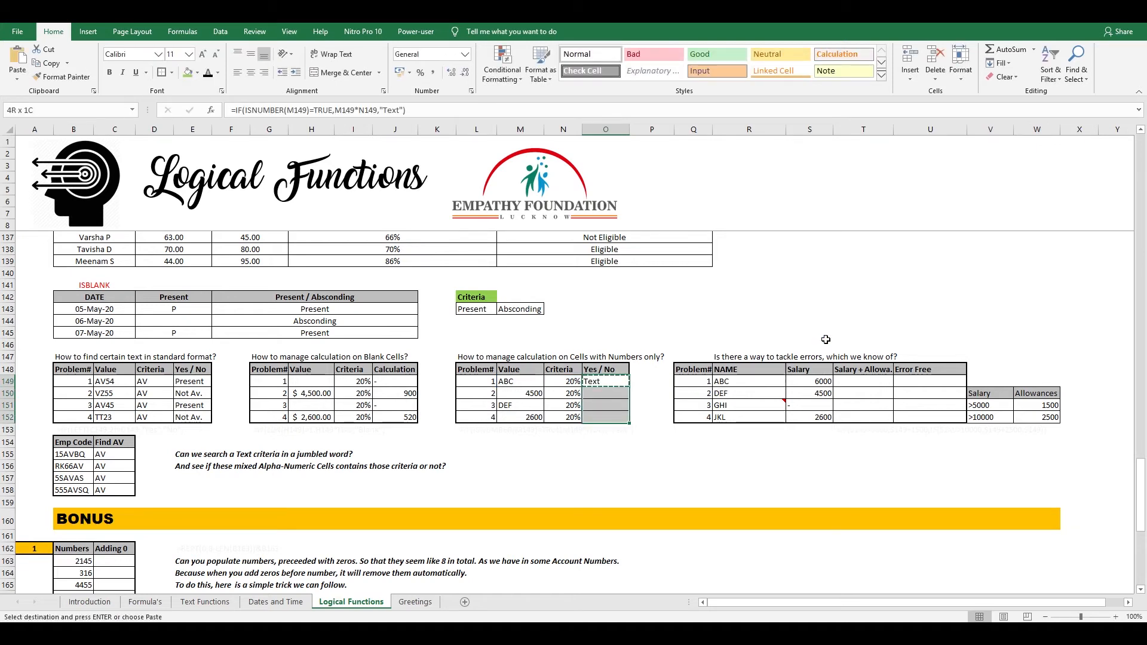
pyautogui.press('Return')
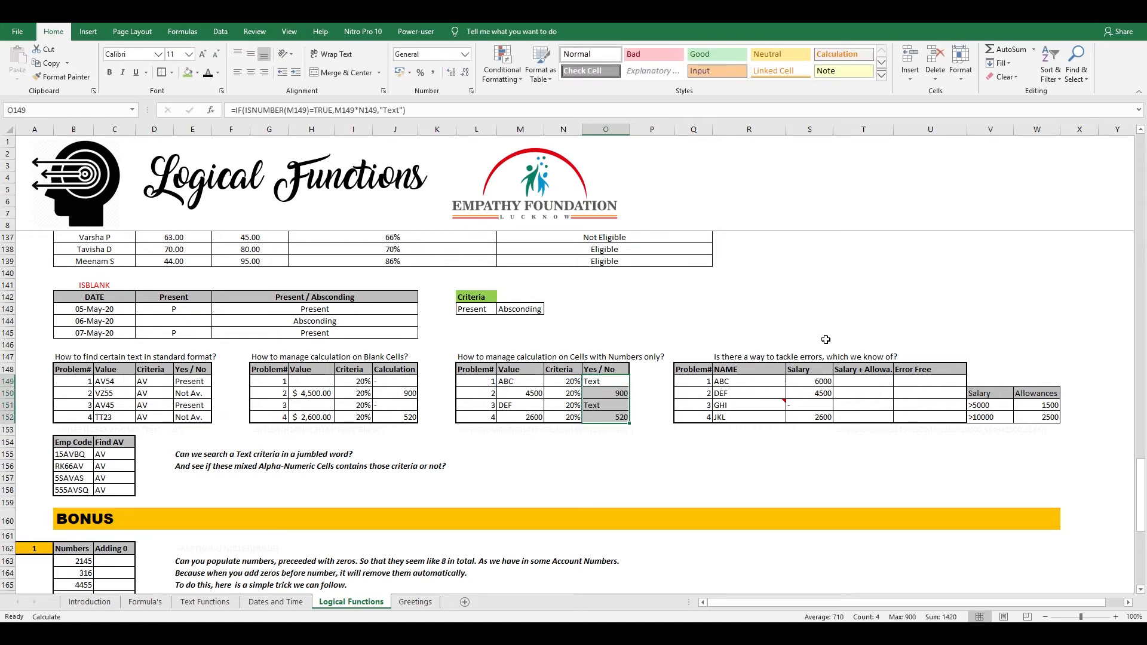
# - Examine the Salary columns of the error-handling table and the salary and allowance criteria in V150:W152
pyautogui.press('Up')
pyautogui.press('Down')
pyautogui.press('Right')
pyautogui.press('Right')
pyautogui.press('Up')
pyautogui.press('Right')
pyautogui.press('Right')
pyautogui.press('Right')
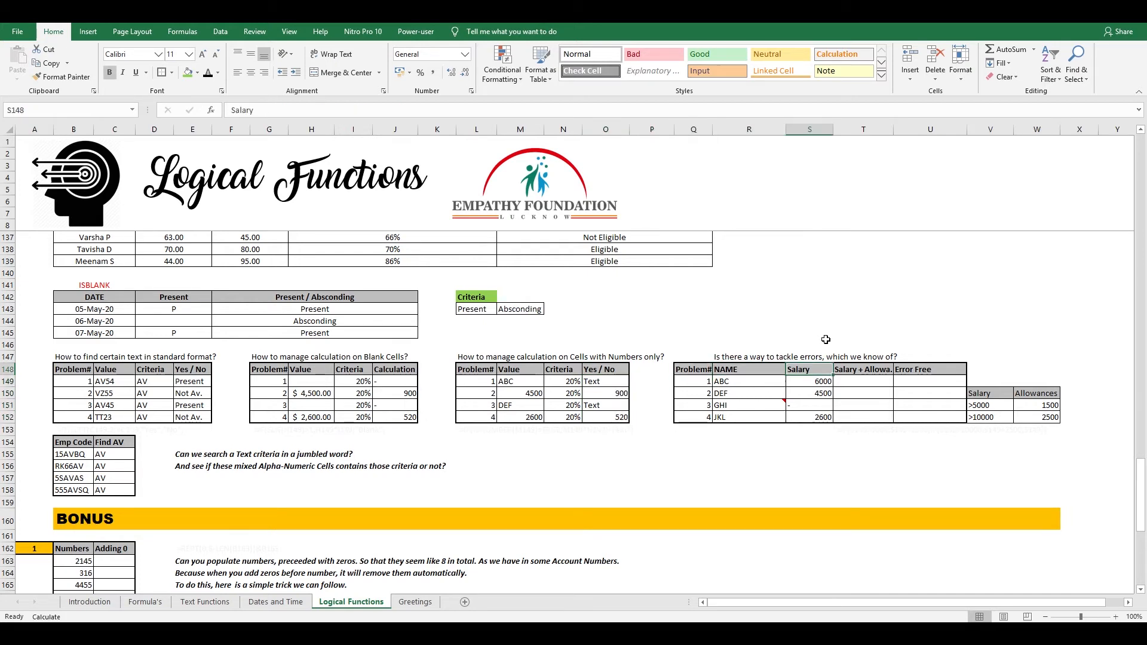
pyautogui.press('Down')
pyautogui.press('Right')
pyautogui.press('Right')
pyautogui.press('Down')
pyautogui.hotkey('shift', 'Right')
pyautogui.hotkey('shift', 'Down')
pyautogui.hotkey('shift', 'Down')
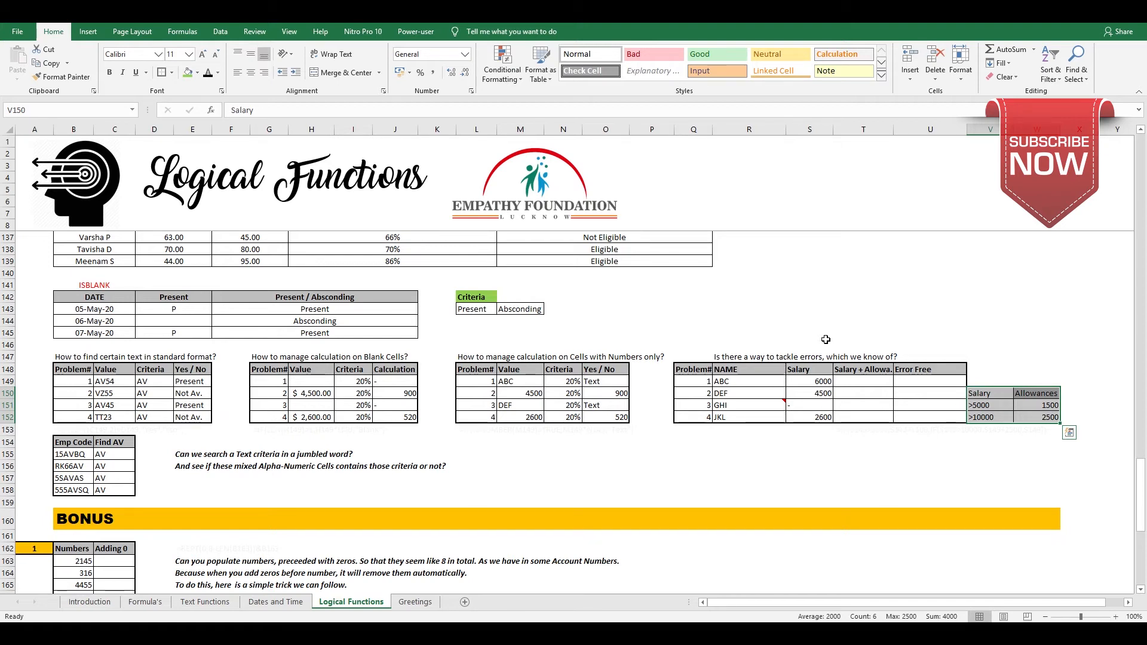
# - Start an IF formula in T149 of the Salary + Allowance column that returns S149+1500 when S149>5000
pyautogui.click(860, 383)
pyautogui.write('=if')
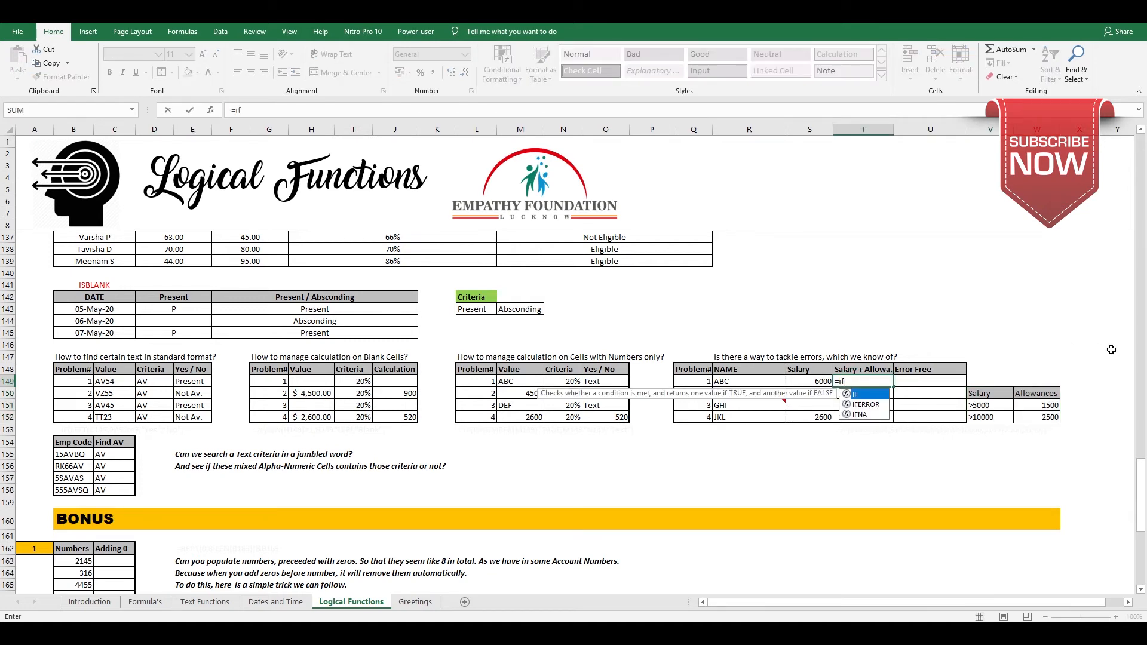
pyautogui.press('Tab')
pyautogui.press('Left')
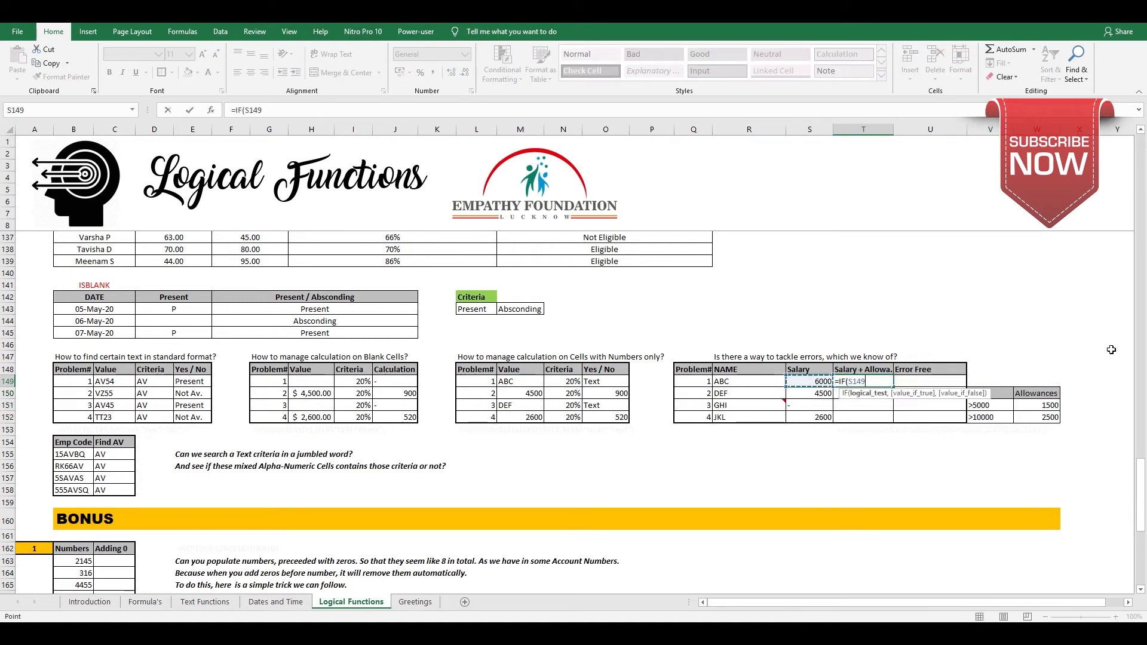
pyautogui.write('>5000,')
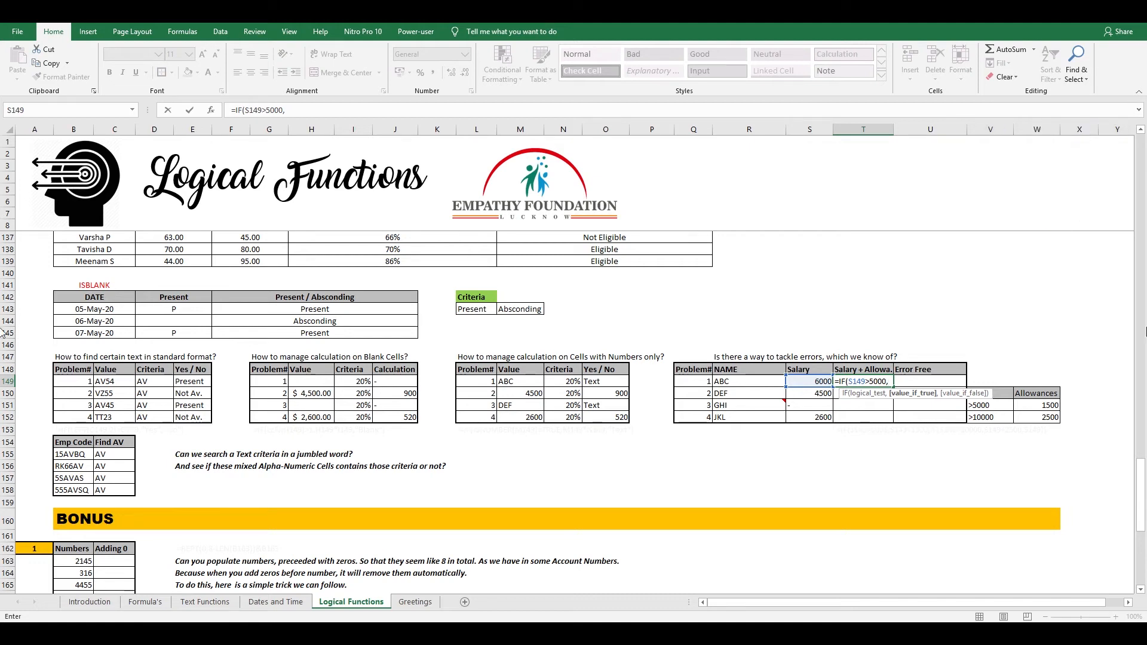
pyautogui.click(827, 384)
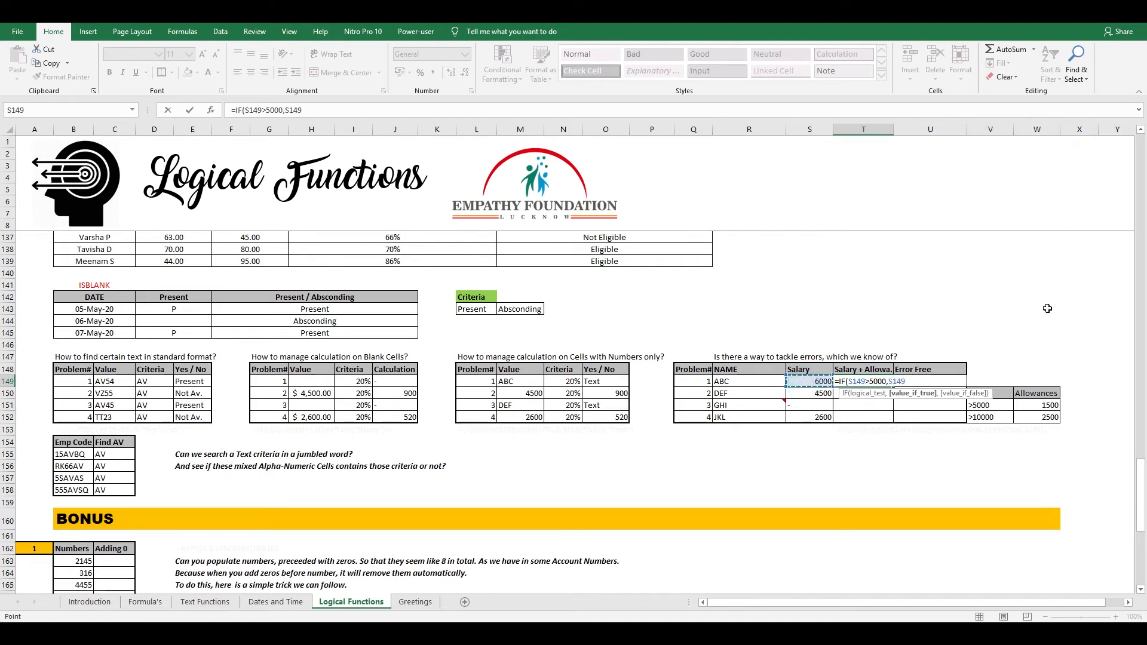
pyautogui.write('+1500')
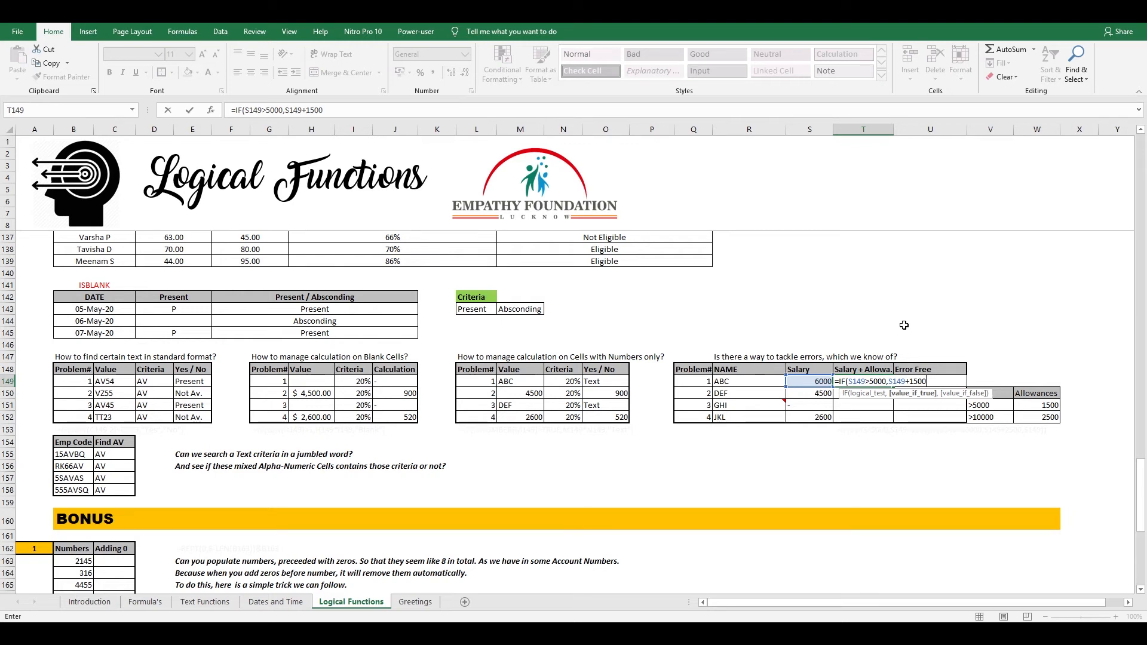
# - Nest a second IF in T149 that returns S149+2500 when S149>10000 and an empty string "" otherwise
pyautogui.write(',IF(')
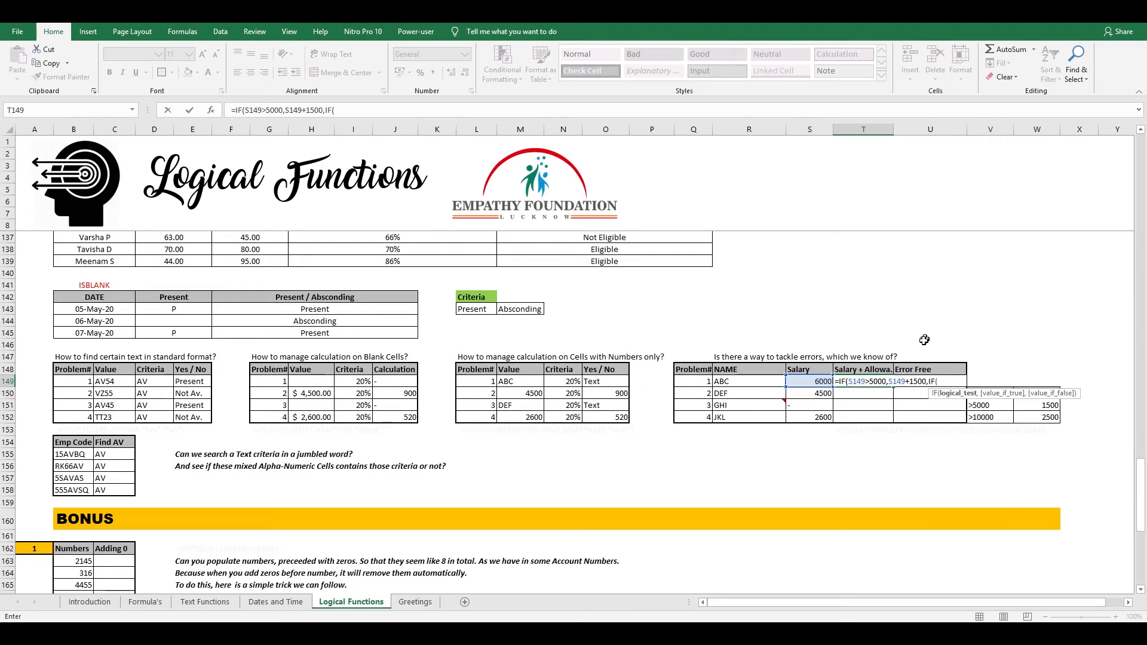
pyautogui.click(811, 383)
pyautogui.write('>10000,')
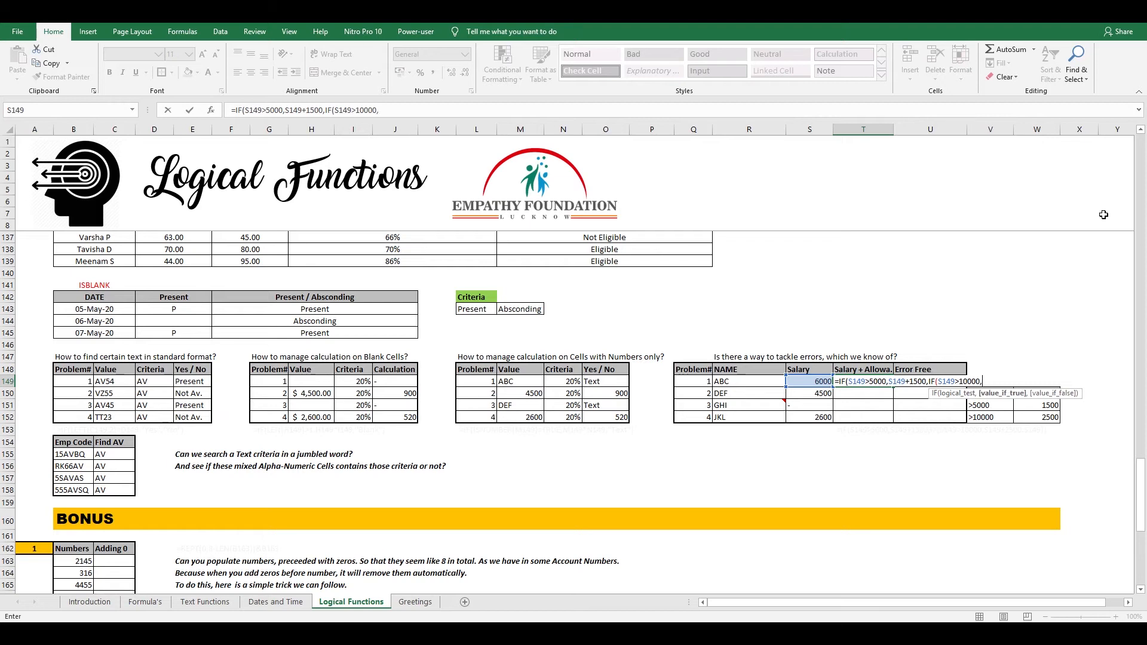
pyautogui.click(810, 381)
pyautogui.write('+2500,')
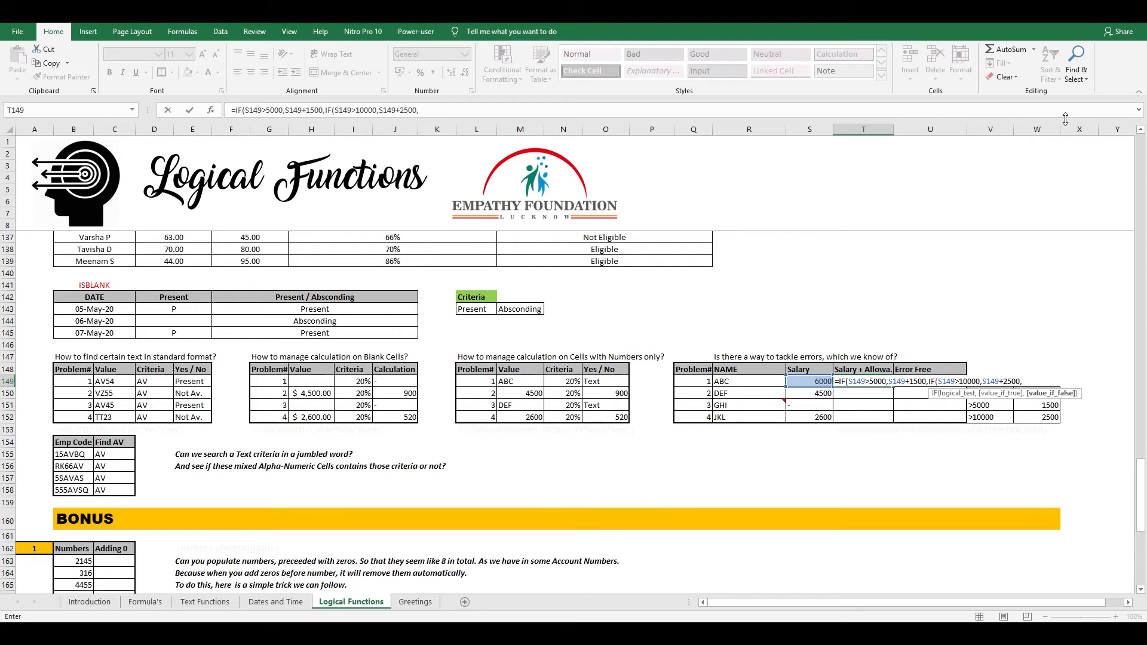
pyautogui.write('"")')
pyautogui.press('Return')
pyautogui.press('Return')
# - Copy the T149 nested IF formula down to T152
pyautogui.hotkey('ctrl', 'c')
pyautogui.hotkey('shift', 'Down')
pyautogui.hotkey('shift', 'Down')
pyautogui.hotkey('shift', 'Down')
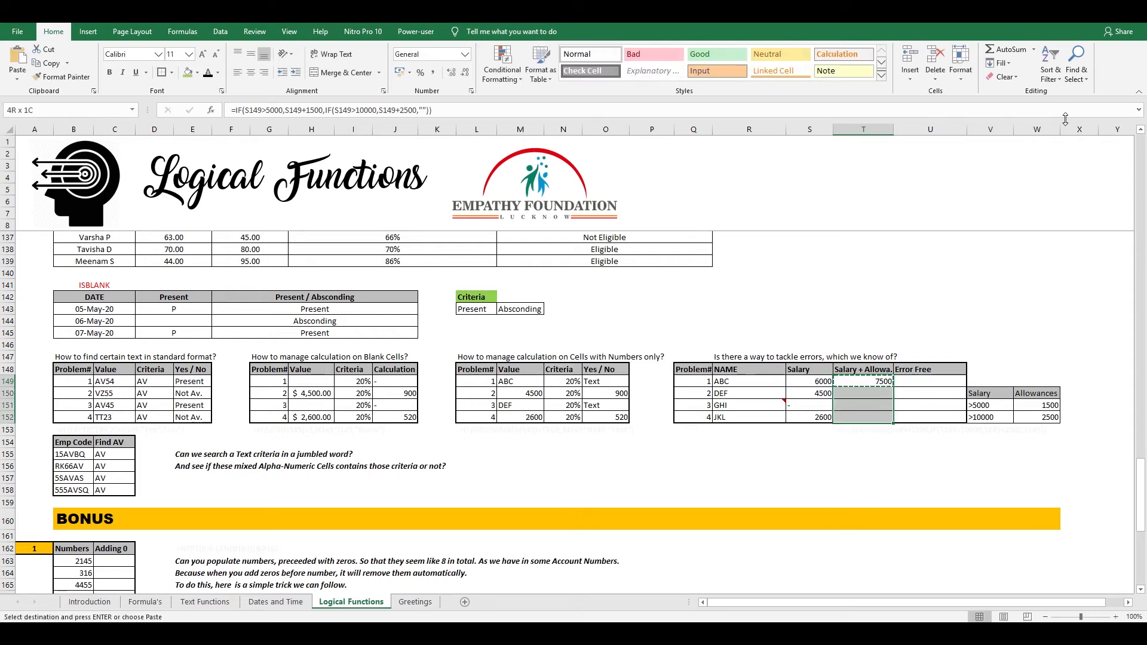
pyautogui.press('Return')
# - Examine the row 151 result against the Salary column entries, and read the comment attached to R151
pyautogui.press('Down')
pyautogui.press('Down')
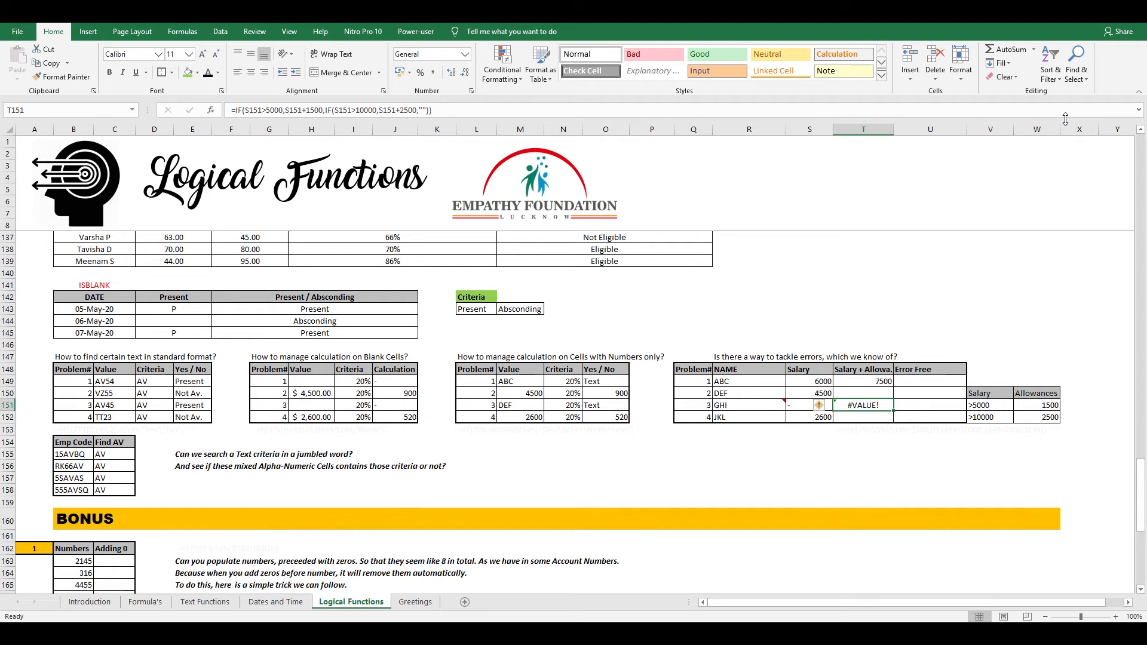
pyautogui.press('Up')
pyautogui.press('Down')
pyautogui.press('Left')
pyautogui.press('Up')
pyautogui.press('Up')
pyautogui.press('Down')
pyautogui.press('Down')
pyautogui.press('Down')
pyautogui.press('Down')
pyautogui.press('Up')
pyautogui.press('Up')
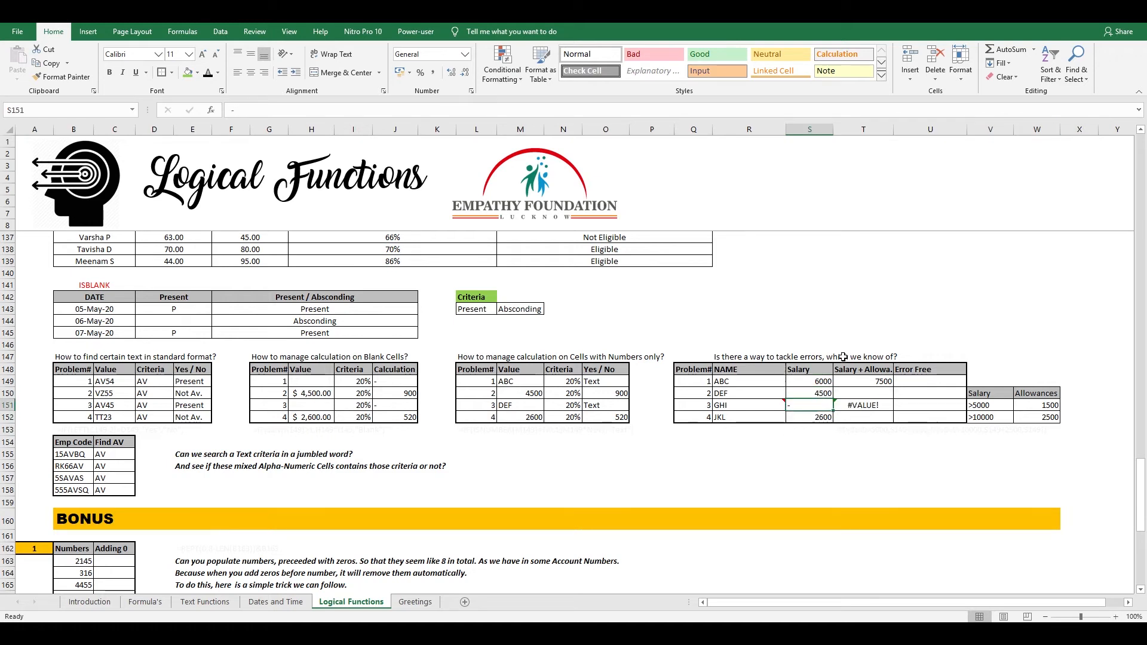
pyautogui.moveTo(768, 404)
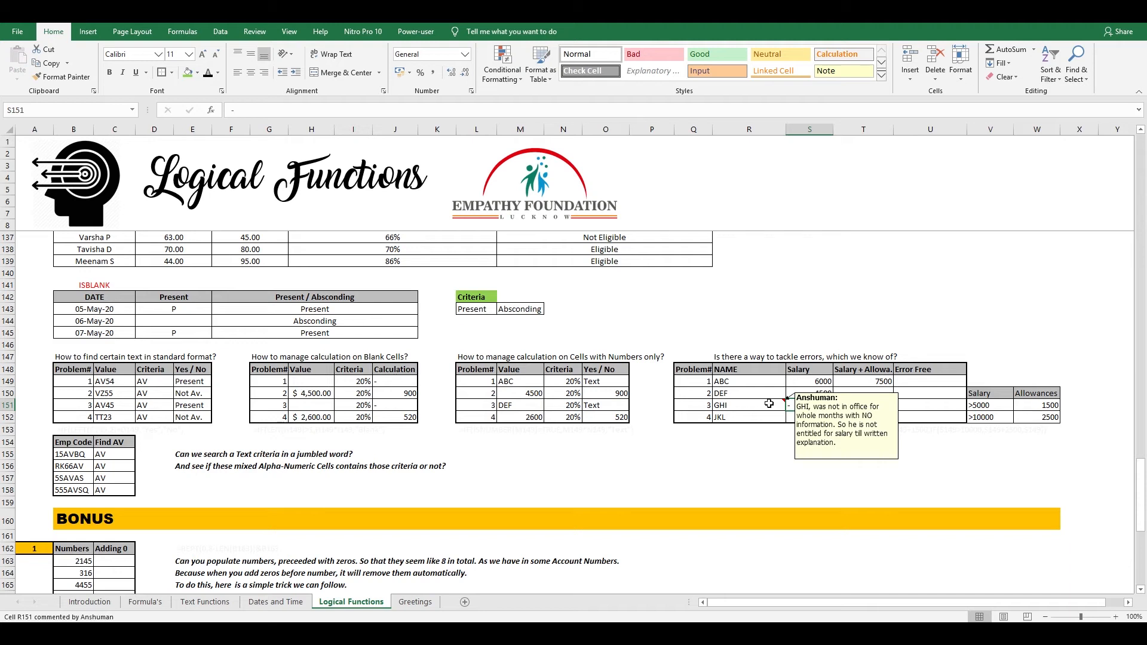
# - Review the nested IF formula in T149 for reuse in the Error Free column
pyautogui.click(942, 412)
pyautogui.click(908, 383)
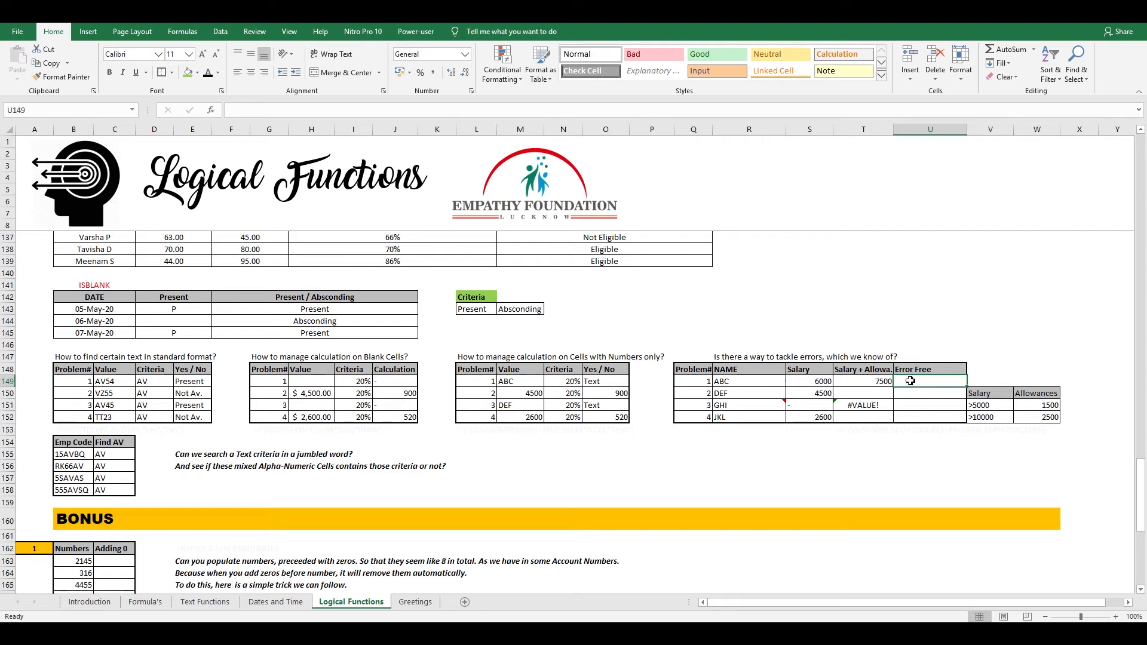
pyautogui.click(883, 383)
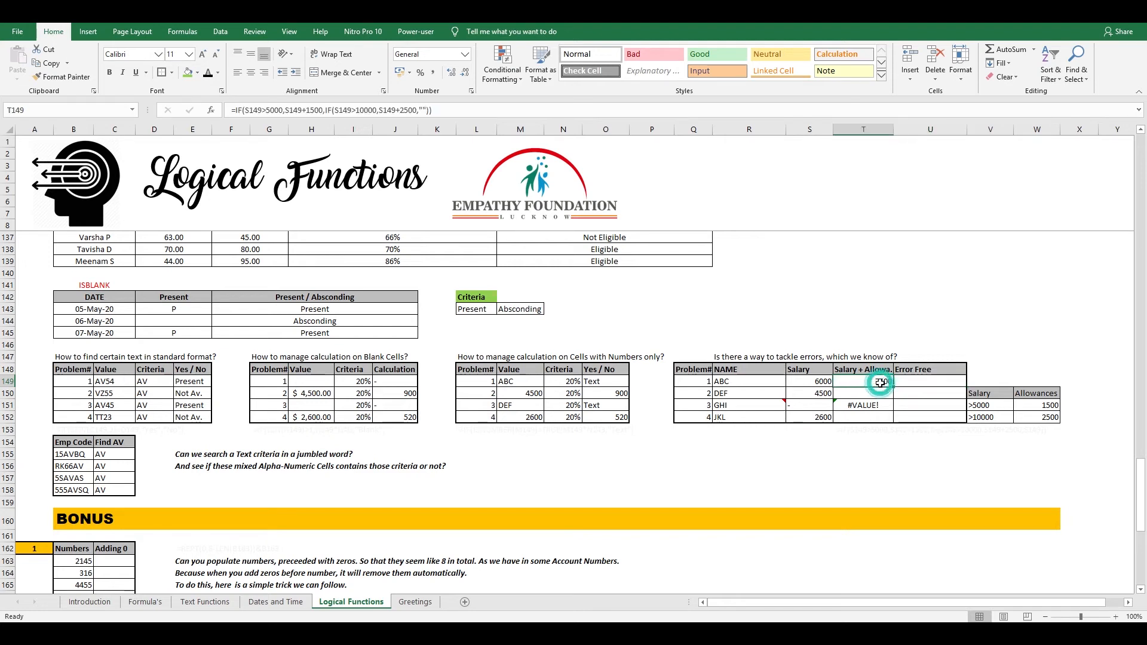
pyautogui.click(447, 110)
pyautogui.press('Return')
pyautogui.press('Up')
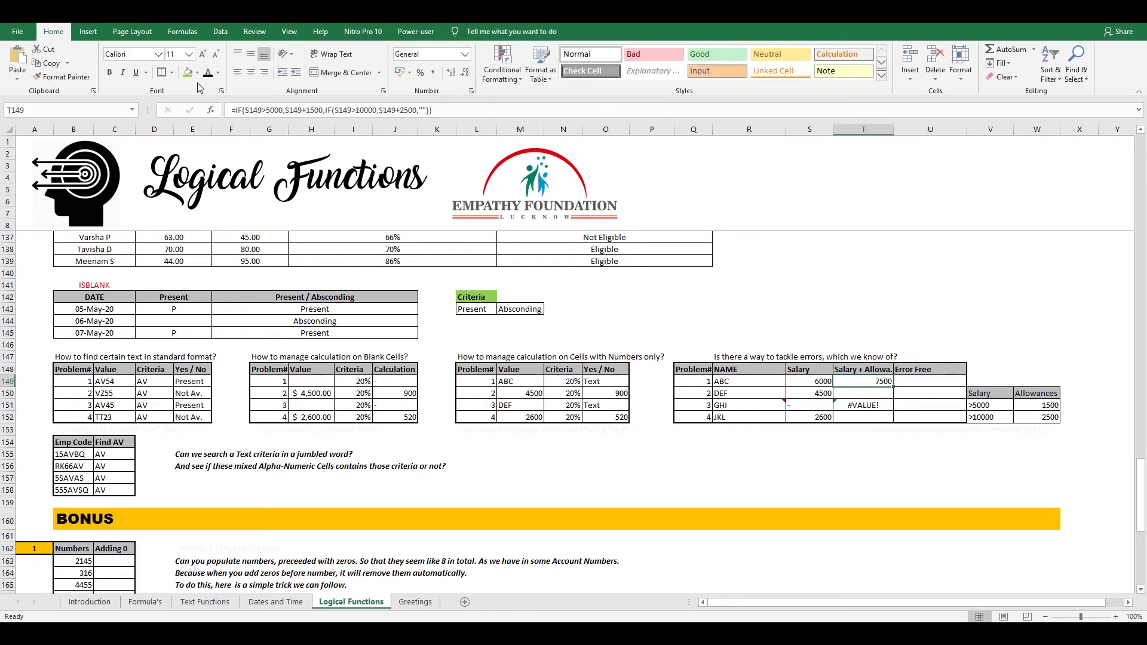
# - Reuse the nested IF formula from T149 in U149 and wrap it in an IFERROR function
pyautogui.press('Right')
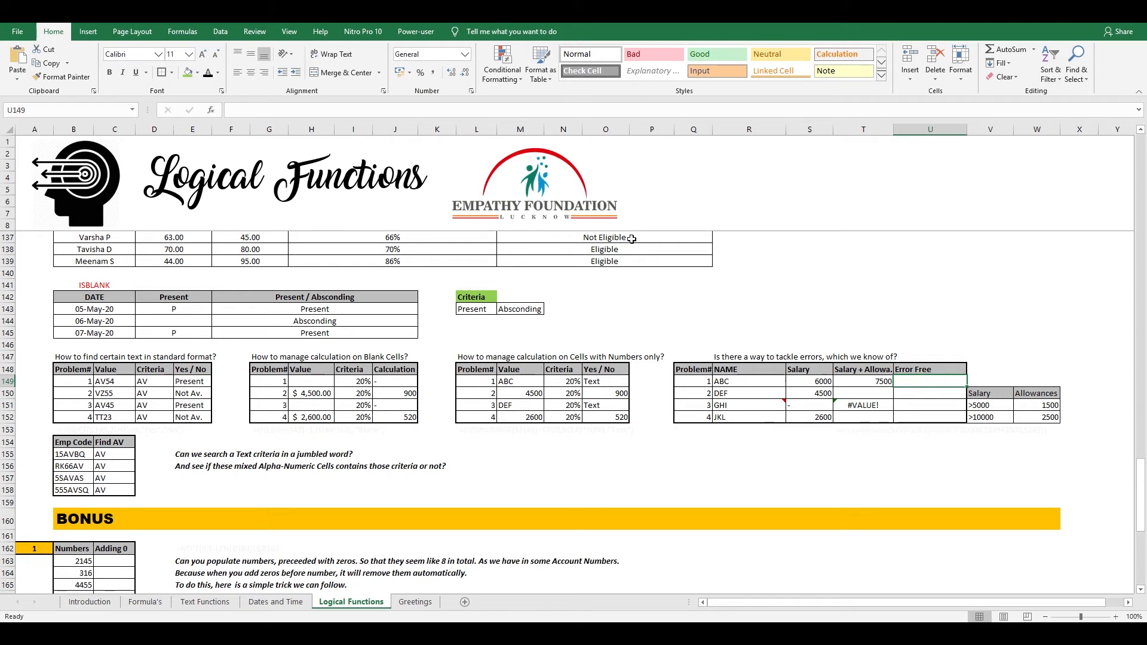
pyautogui.hotkey('ctrl', 'v')
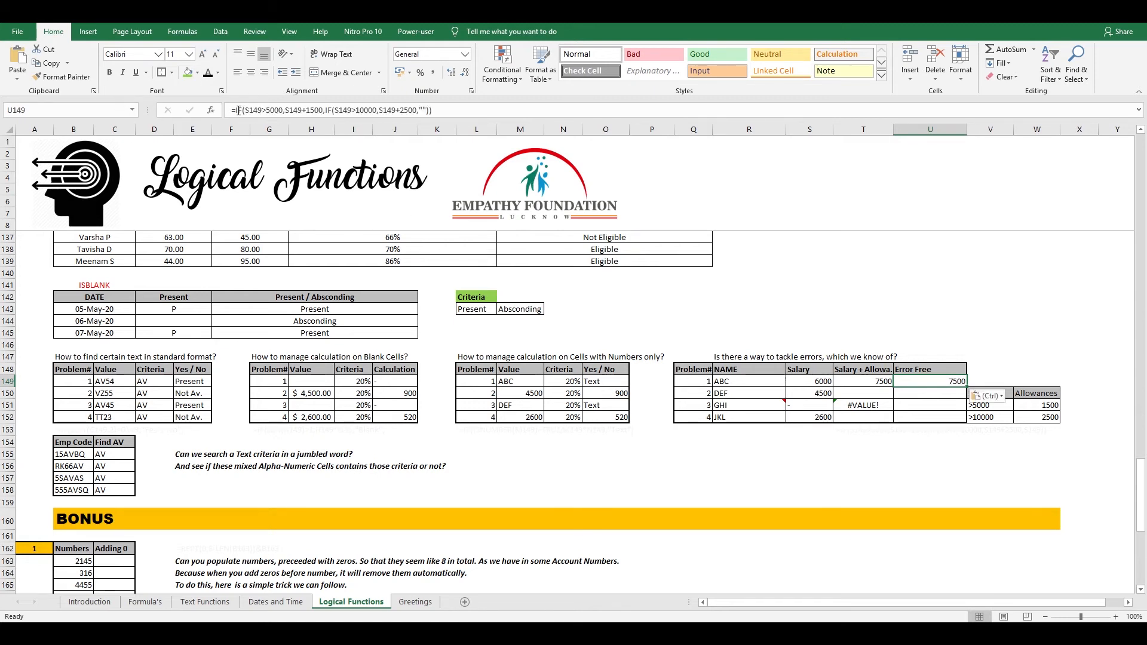
pyautogui.press('F2')
pyautogui.press('Home')
pyautogui.press('Right')
pyautogui.write('IFERROR(')
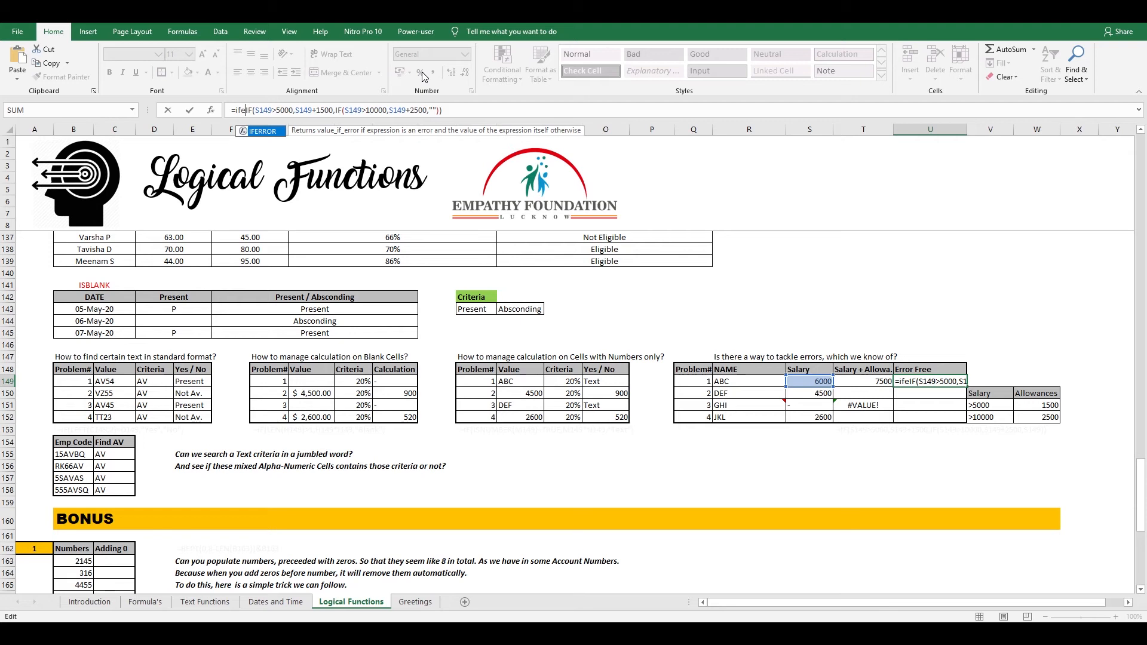
pyautogui.press('Right')
pyautogui.press('Right')
pyautogui.press('Right')
pyautogui.press('Right')
pyautogui.press('Right')
pyautogui.press('Right')
pyautogui.press('Right')
pyautogui.press('Right')
pyautogui.press('Right')
pyautogui.press('Right')
pyautogui.press('Right')
pyautogui.press('Right')
pyautogui.press('Right')
pyautogui.press('Right')
pyautogui.press('Right')
pyautogui.press('Right')
pyautogui.press('Right')
pyautogui.press('Right')
pyautogui.press('Right')
pyautogui.press('Right')
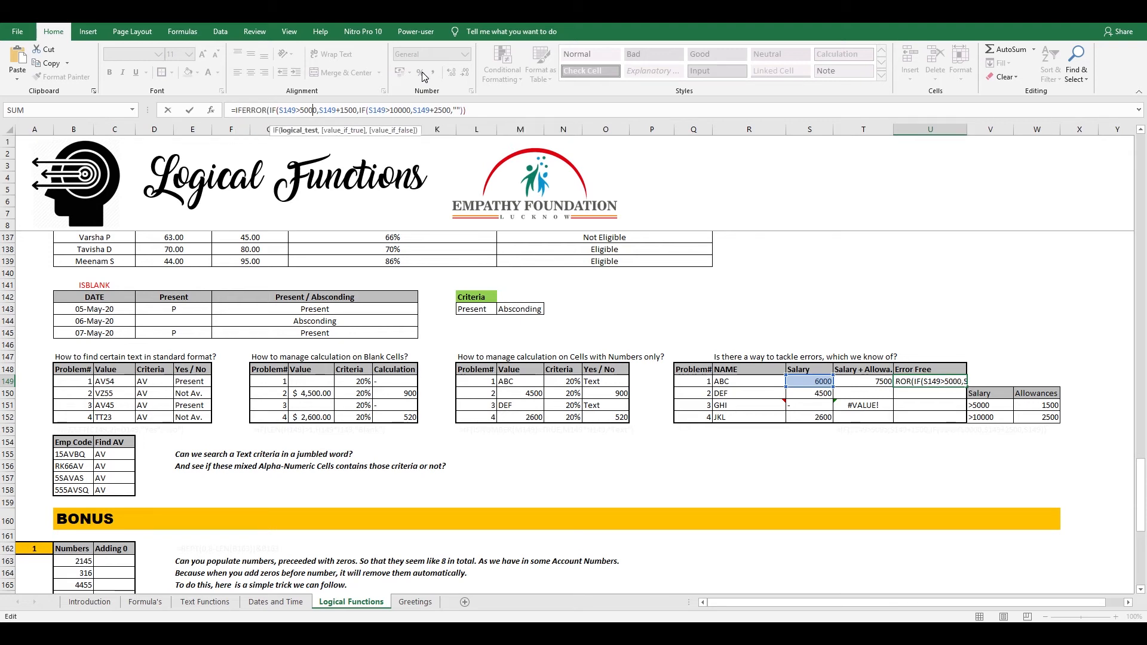
pyautogui.press('Right')
pyautogui.press('Right')
pyautogui.press('Right')
pyautogui.press('Right')
pyautogui.press('Right')
pyautogui.press('Right')
pyautogui.press('Right')
# - Complete the IFERROR formula in U149 with "Need Explanation" as the value returned for errors
pyautogui.write(',')
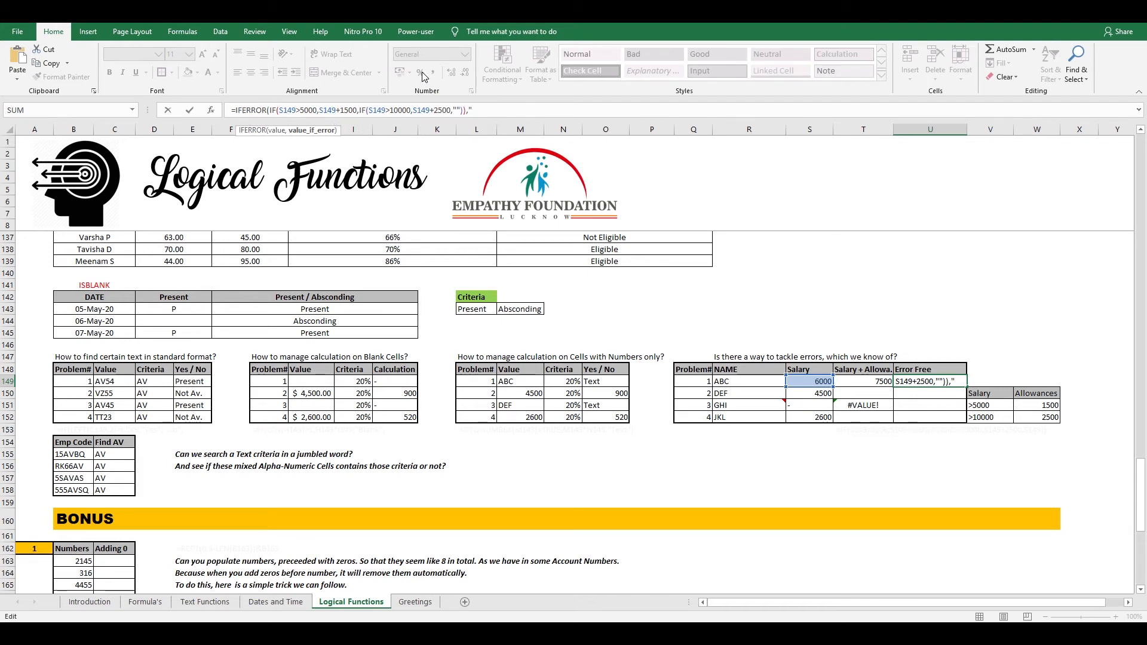
pyautogui.write('"Need Explanatio')
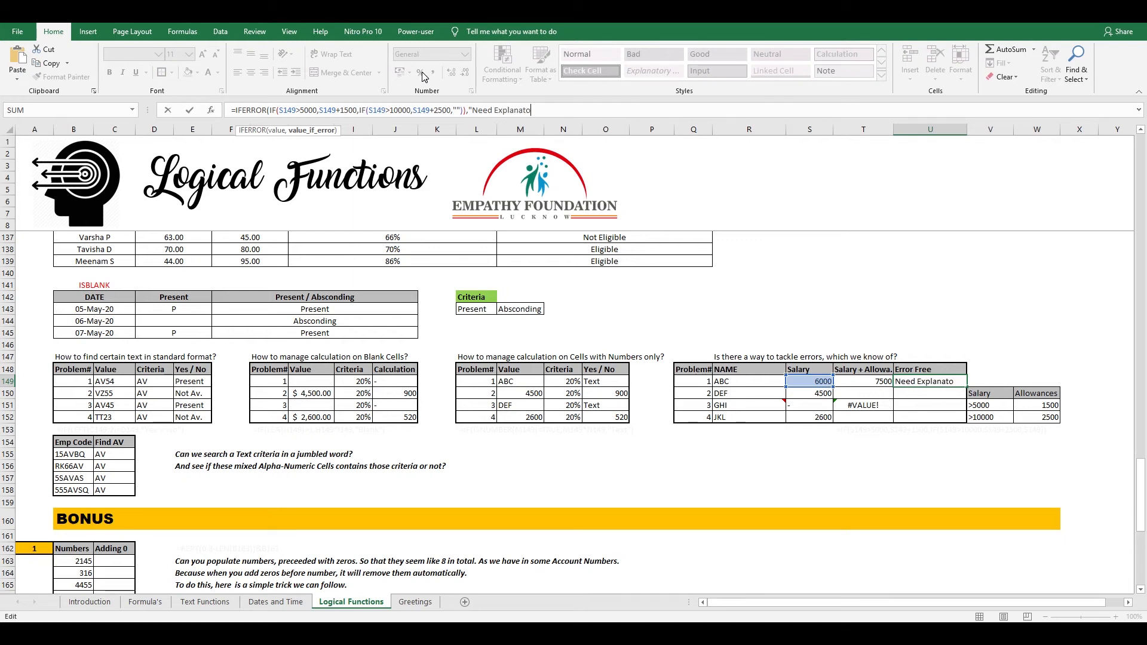
pyautogui.write('n')
pyautogui.press('Return')
pyautogui.press('Return')
# - Copy the U149 IFERROR formula down the Error Free column to U152
pyautogui.hotkey('ctrl', 'c')
pyautogui.hotkey('shift', 'Down')
pyautogui.hotkey('shift', 'Down')
pyautogui.hotkey('shift', 'Down')
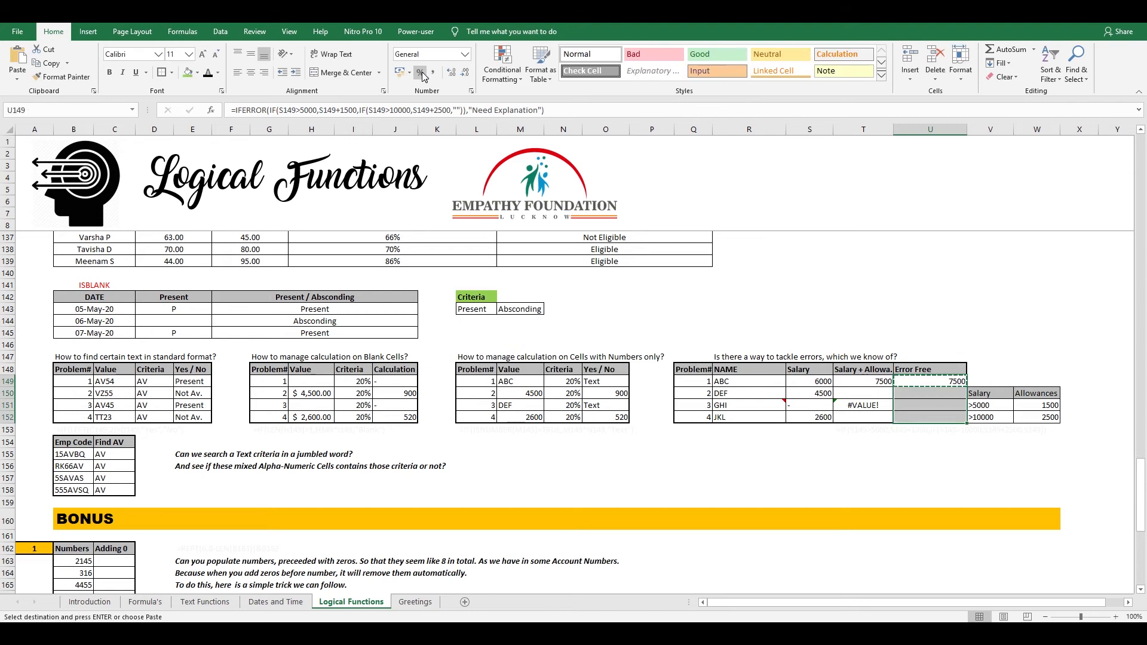
pyautogui.press('Return')
pyautogui.press('Down')
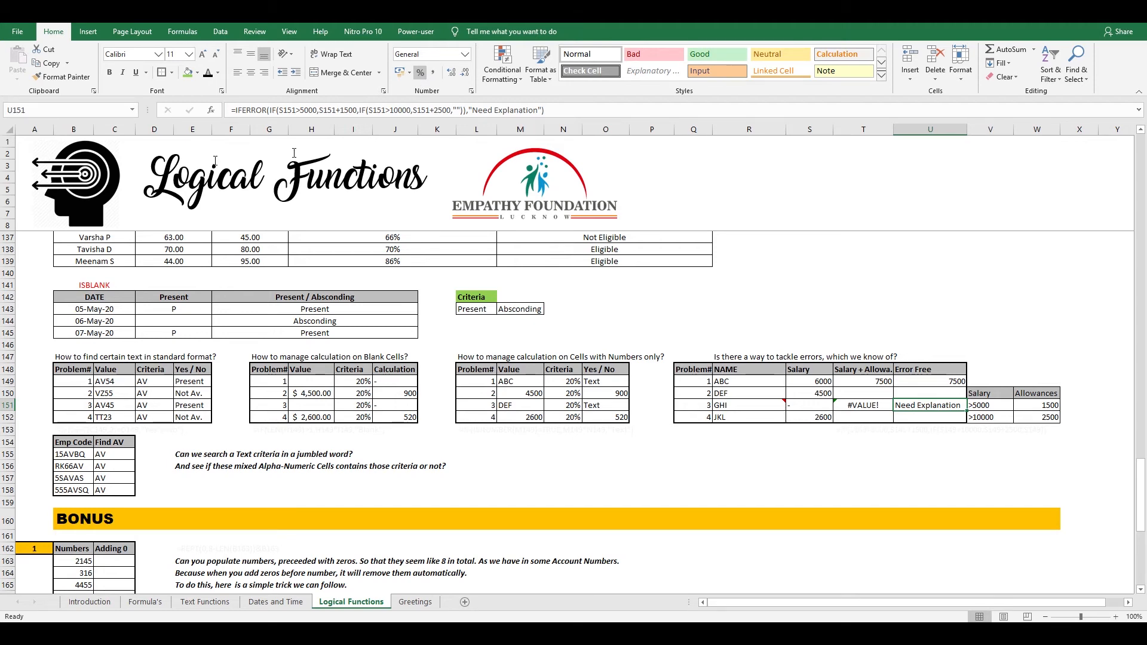
# - Clear the existing Find AV formulas in C155:C158 beside the employee codes
pyautogui.scroll(-3, 49, 198)
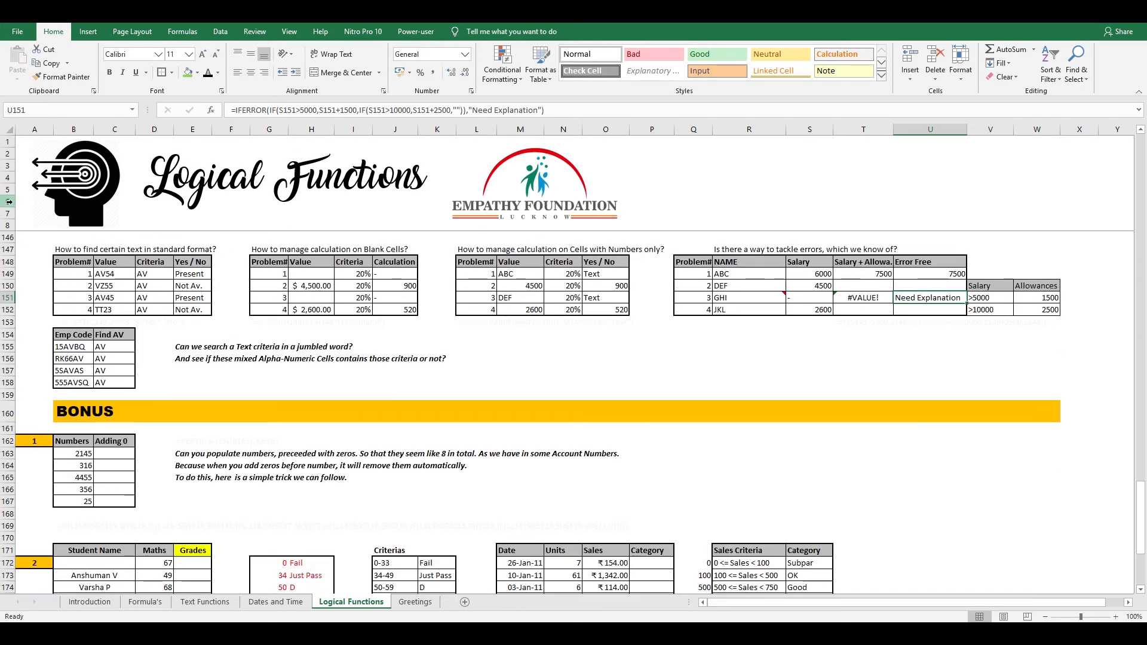
pyautogui.click(185, 360)
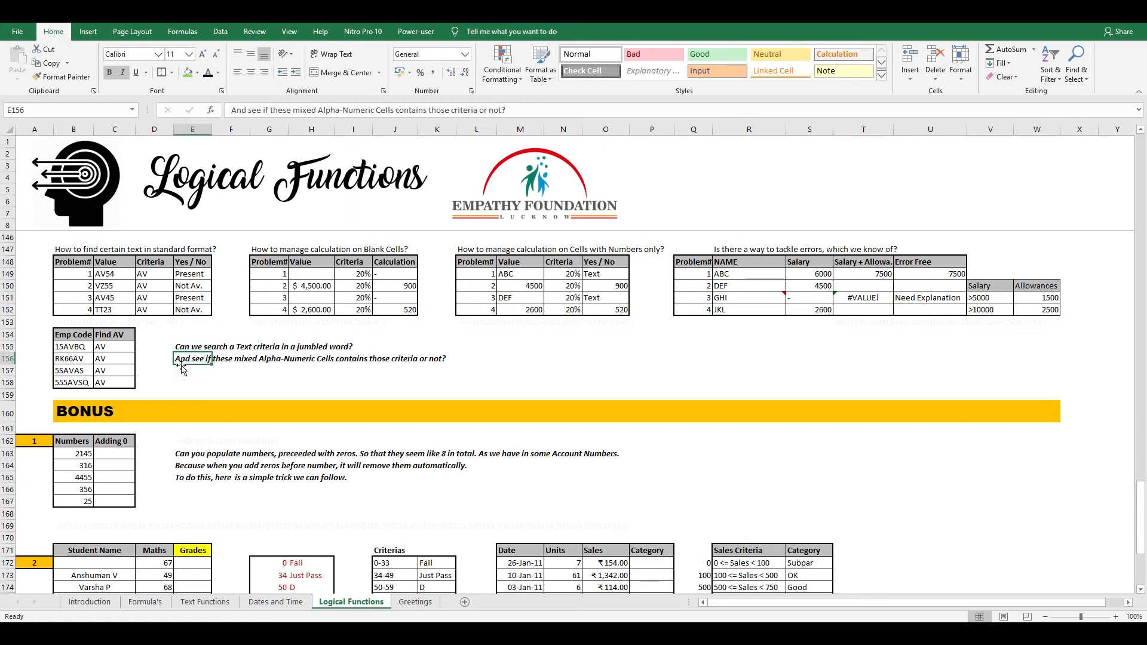
pyautogui.click(41, 347)
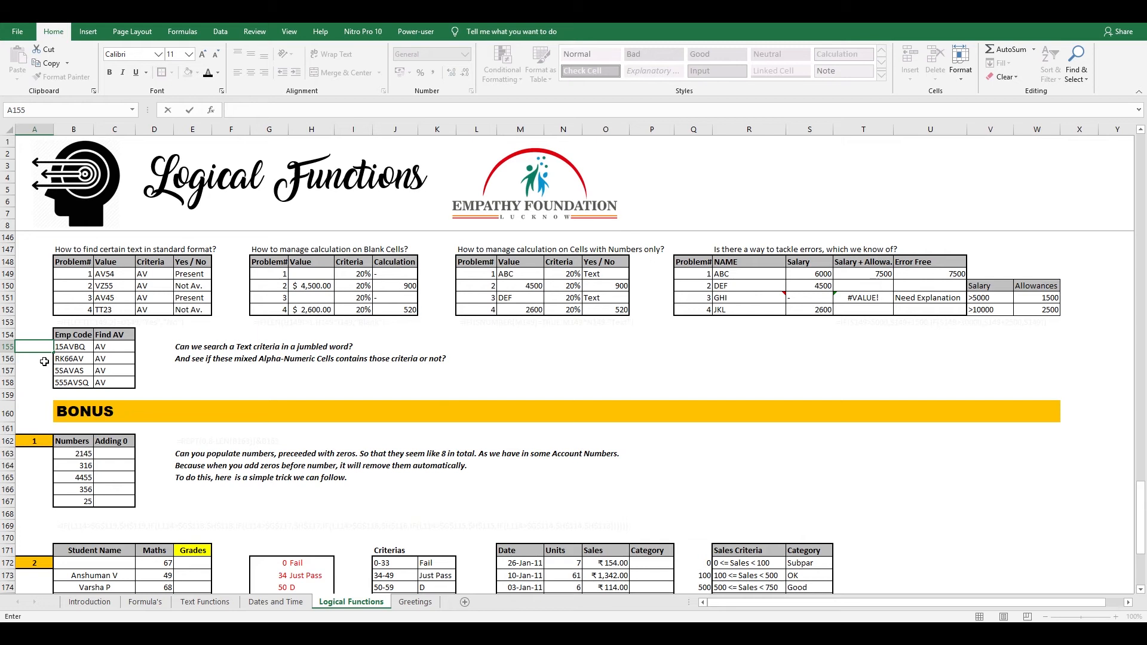
pyautogui.moveTo(45, 365); pyautogui.dragTo(44, 381)
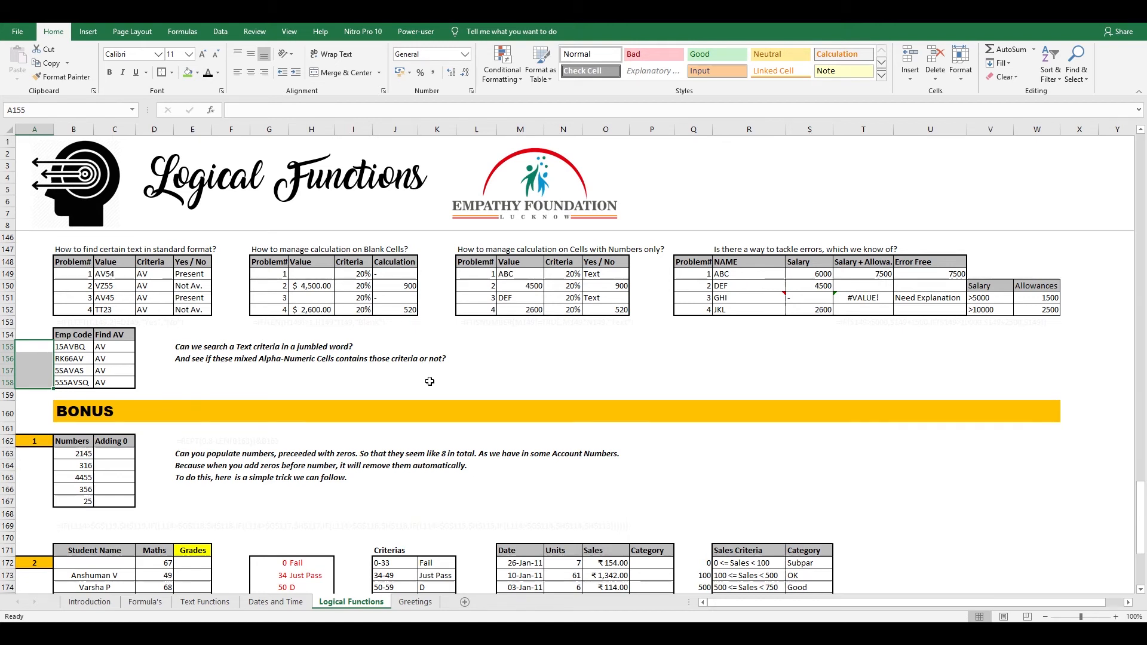
pyautogui.press('Up')
pyautogui.press('Right')
pyautogui.press('Right')
pyautogui.press('Down')
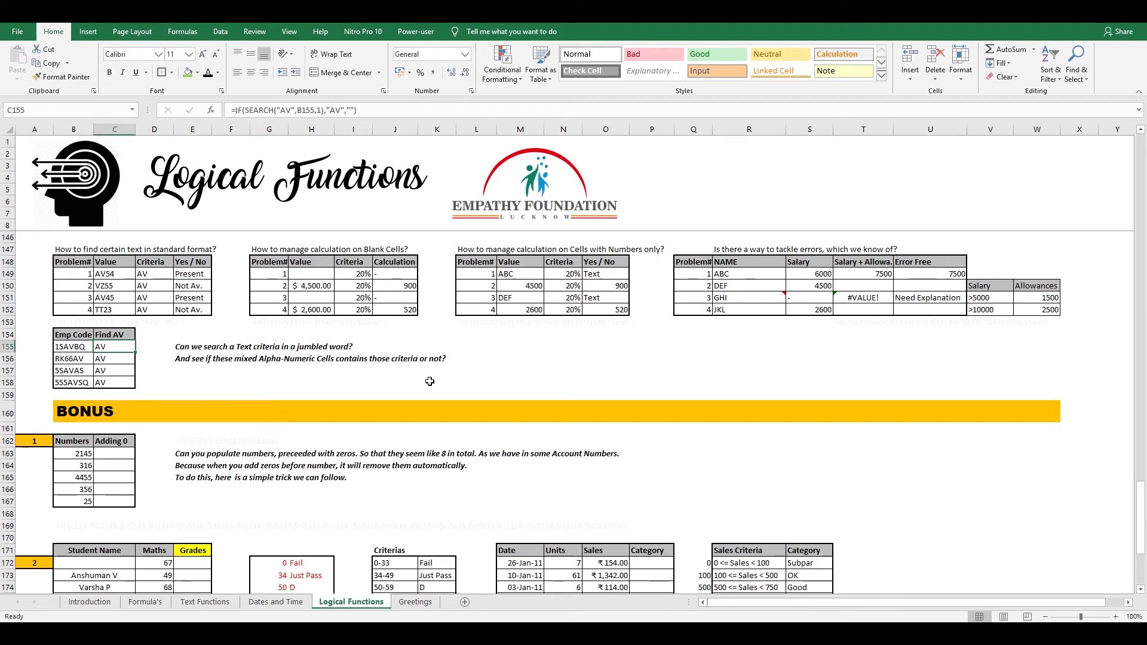
pyautogui.hotkey('shift', 'Down')
pyautogui.hotkey('shift', 'Down')
pyautogui.hotkey('shift', 'Down')
pyautogui.press('Delete')
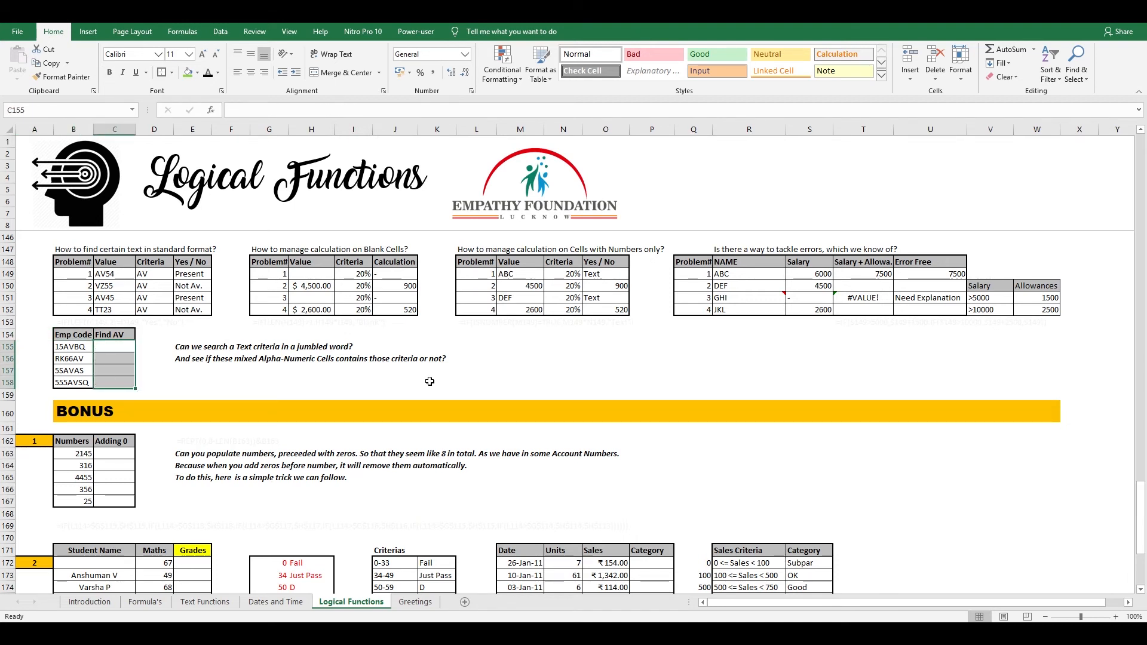
# - Begin an IF formula in C155 whose logical test is SEARCH("AV",B155,1)
pyautogui.hotkey('shift', 'Up')
pyautogui.hotkey('shift', 'Up')
pyautogui.hotkey('shift', 'Up')
pyautogui.write('=IF(sear')
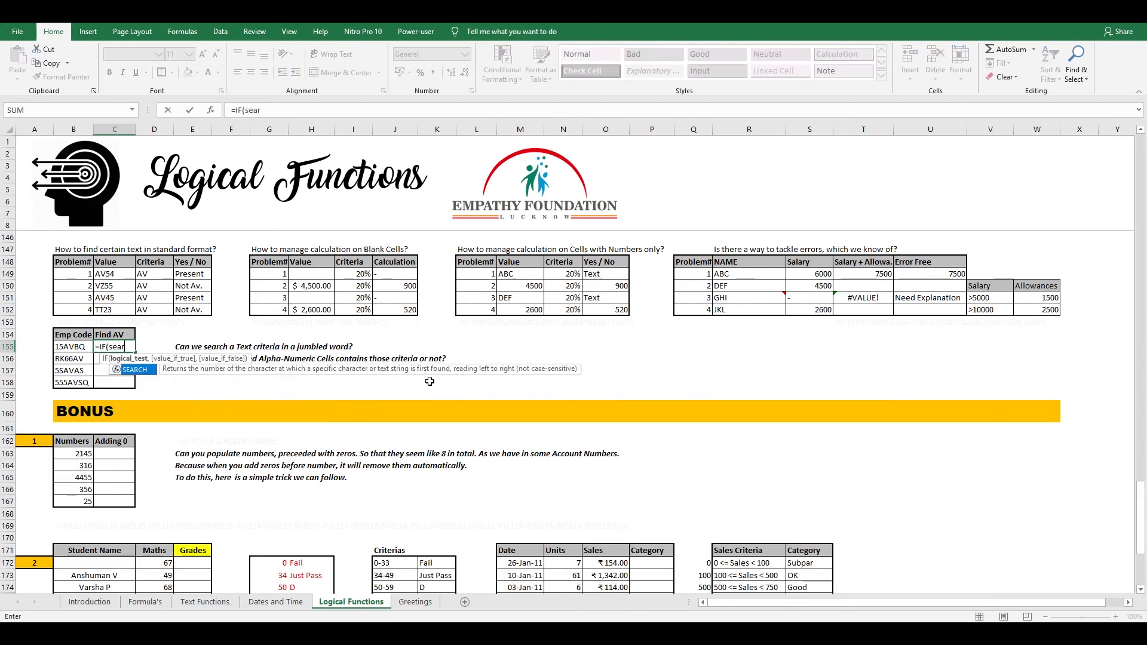
pyautogui.press('Tab')
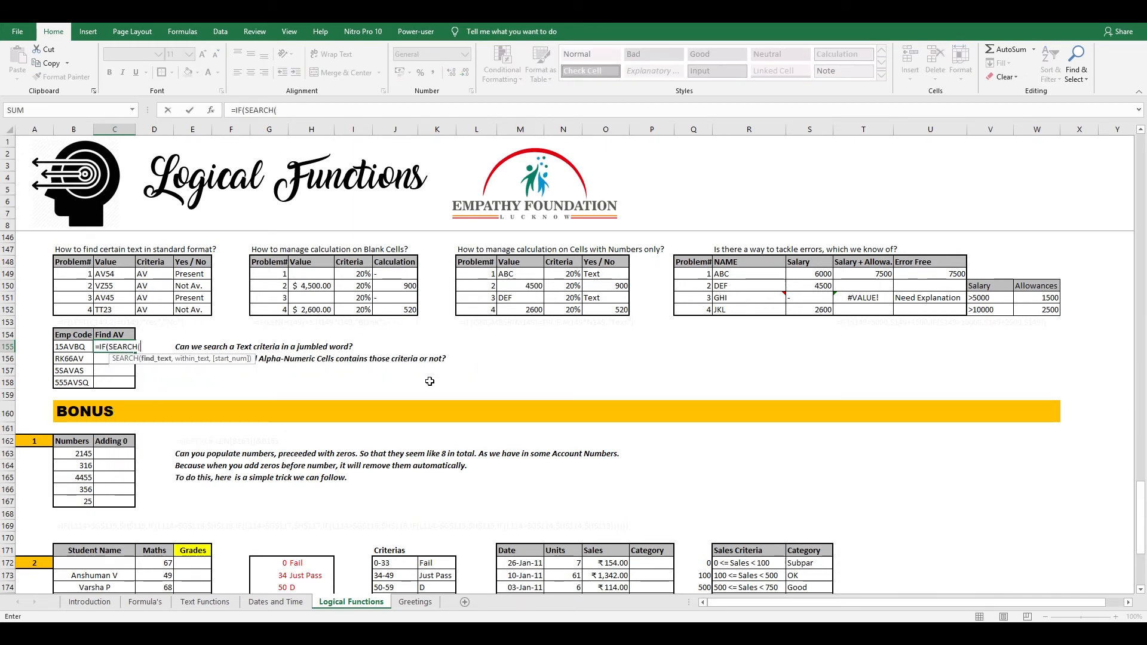
pyautogui.write('"AV",')
pyautogui.click(76, 348)
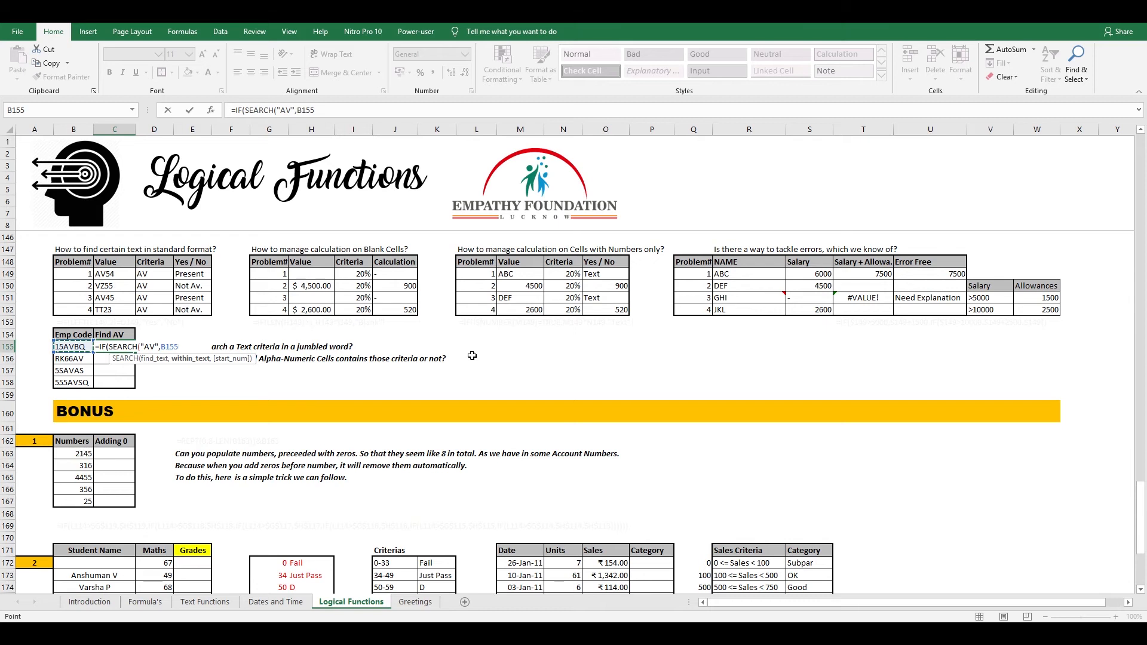
pyautogui.write(',')
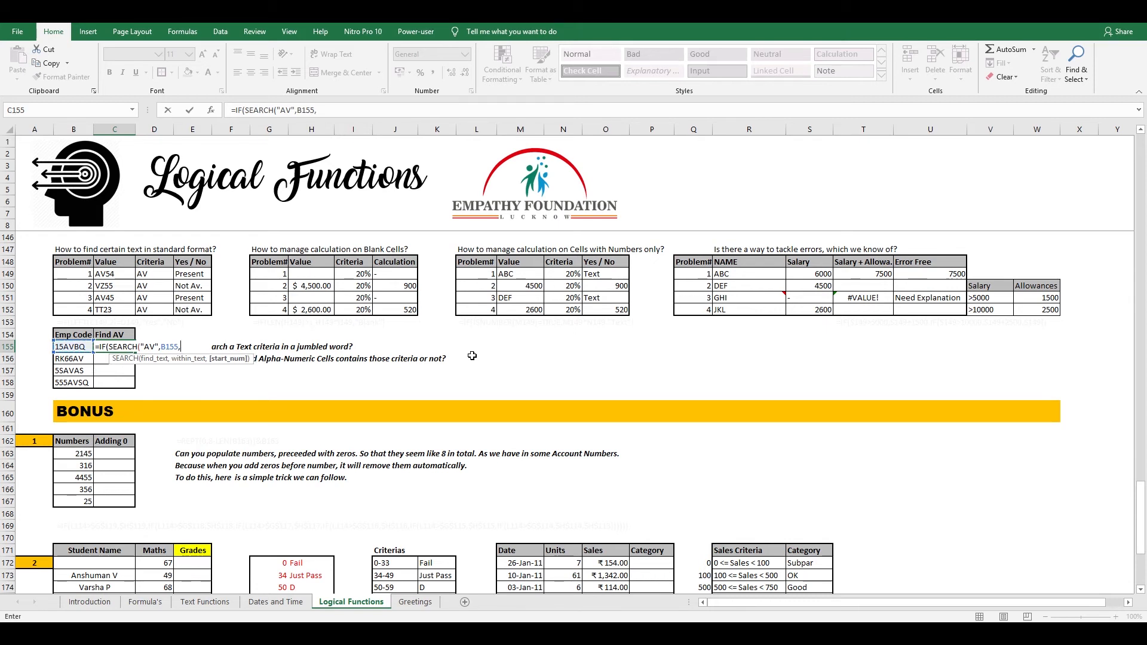
pyautogui.write('1)')
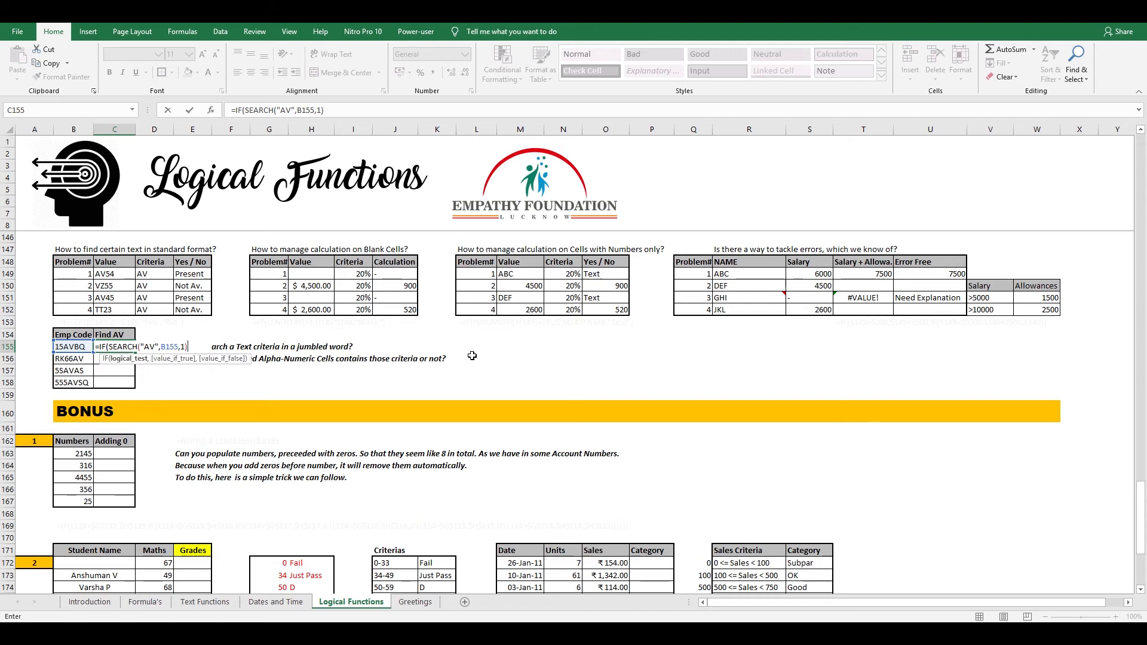
# - Complete the C155 IF formula with "Present" if true and "Not Present" if false, and fill it down to C158
pyautogui.write(',"AV')
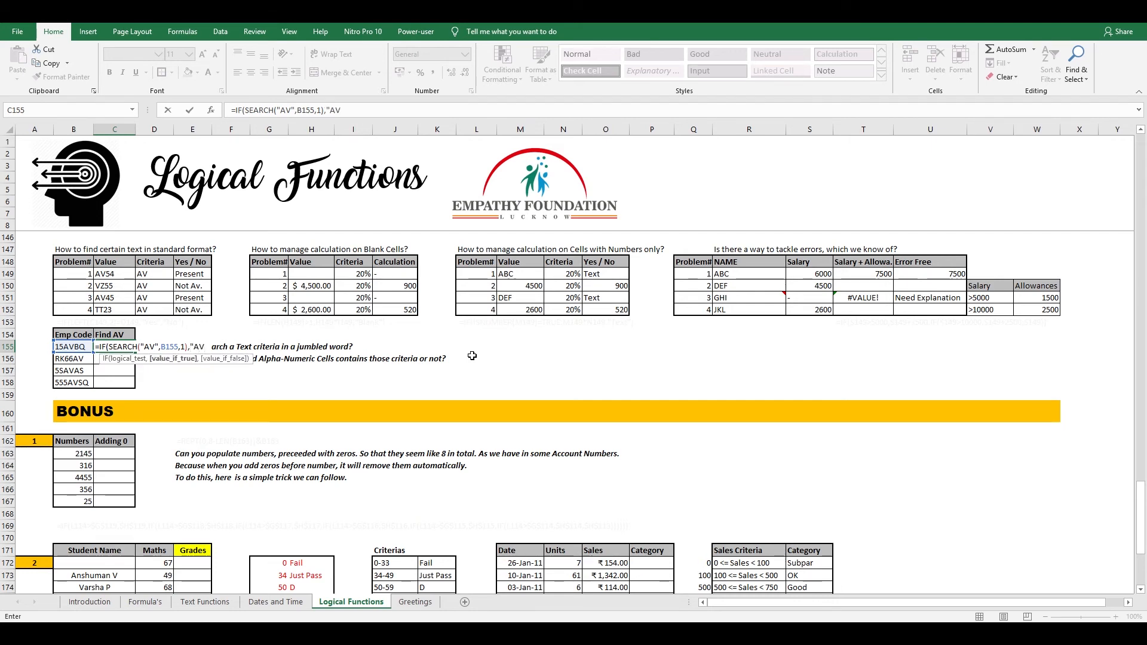
pyautogui.press('BackSpace')
pyautogui.press('BackSpace')
pyautogui.write('Present"')
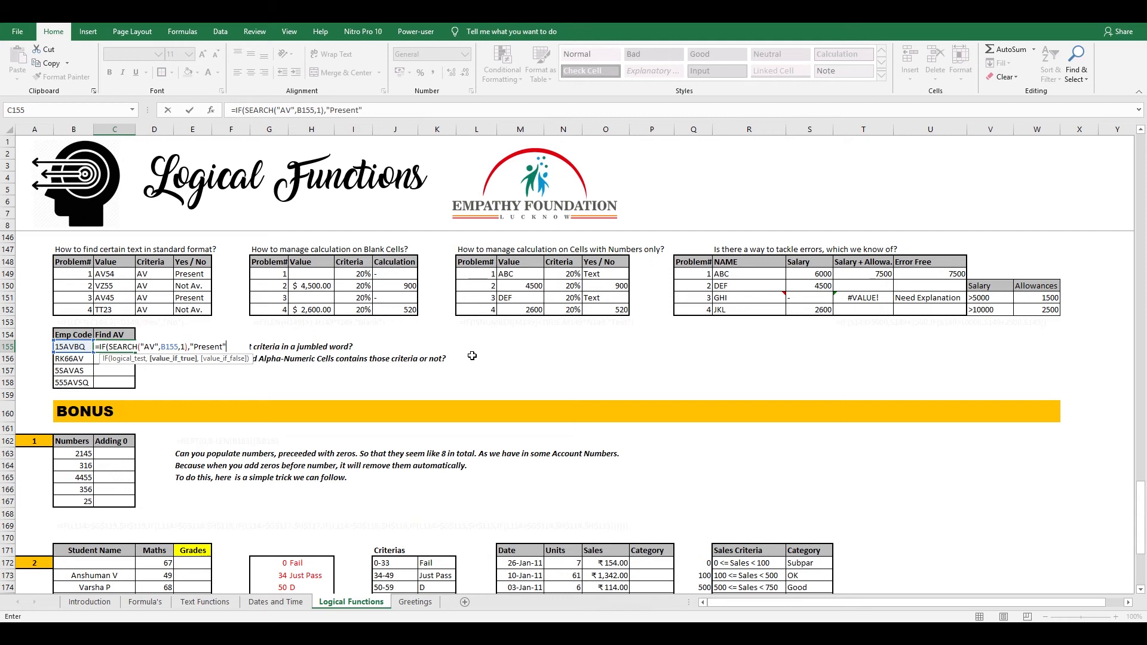
pyautogui.write(',"Not Present"')
pyautogui.press('Return')
pyautogui.press('Return')
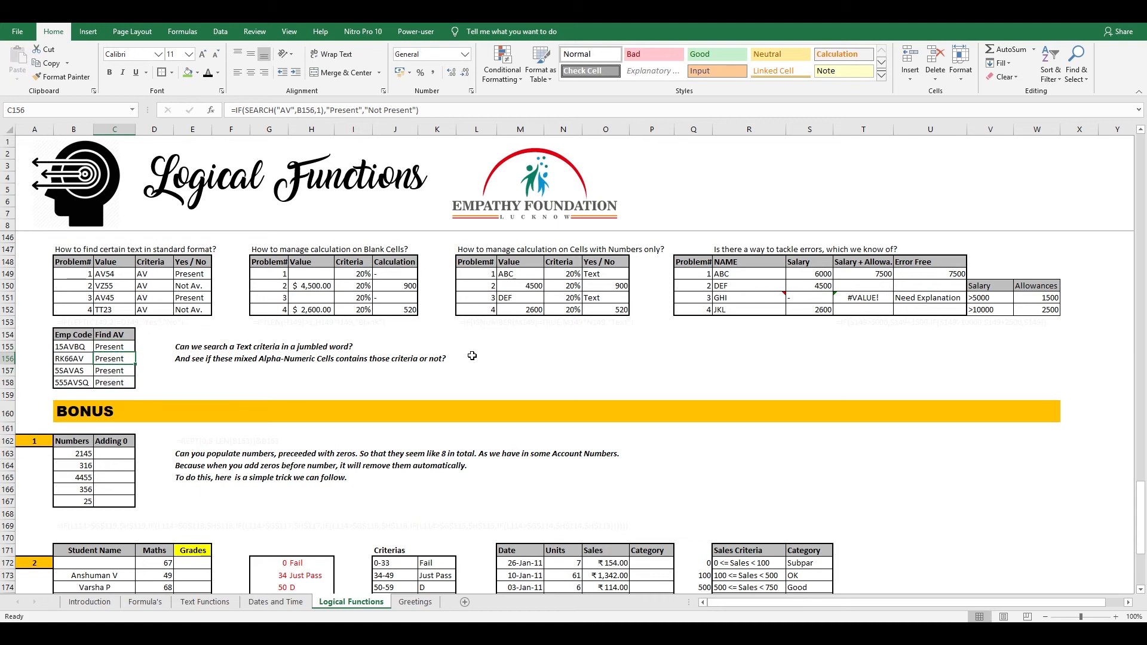
# - Check the Find AV results against the employee codes in B155:B158
pyautogui.press('Left')
pyautogui.press('Up')
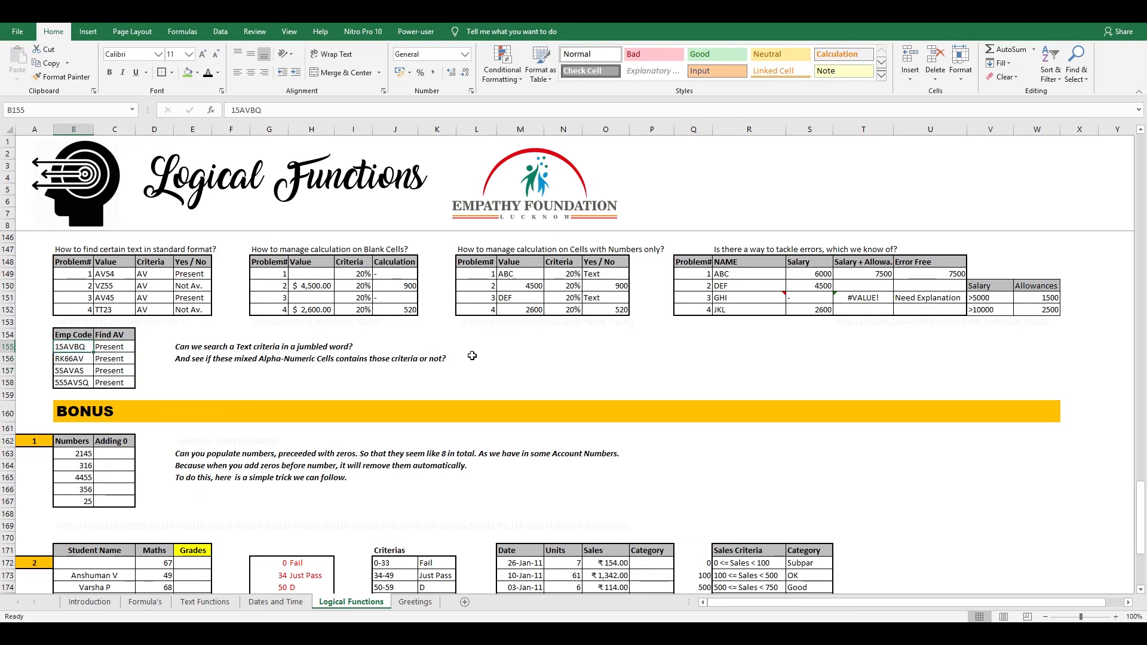
pyautogui.hotkey('ctrl', 'shift', 'Down')
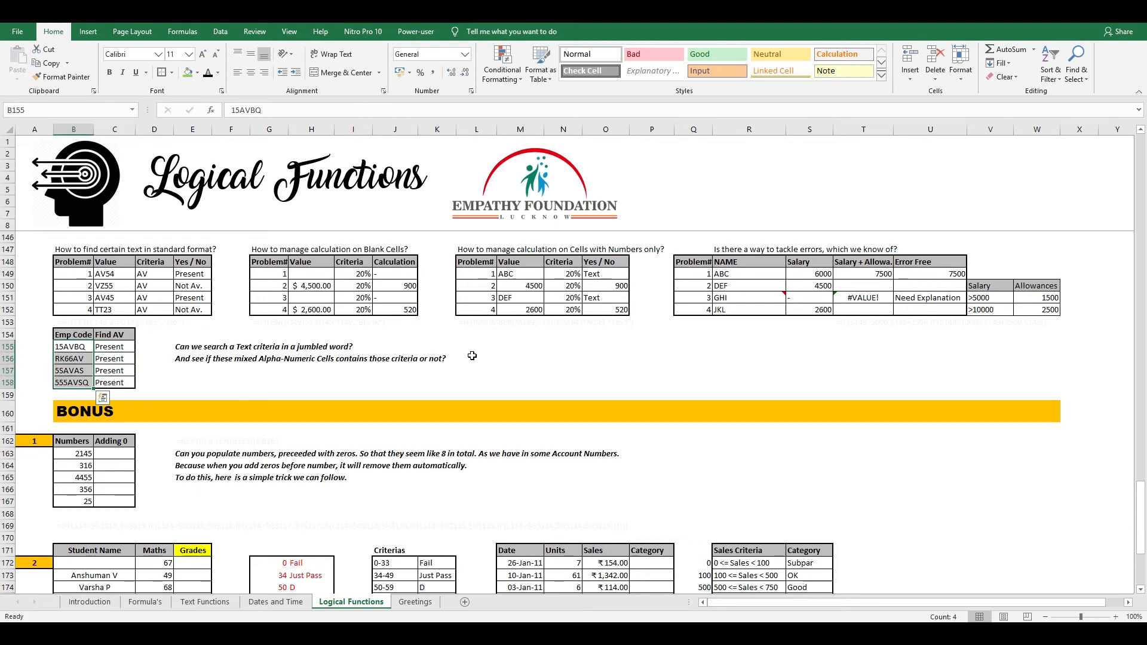
pyautogui.press('Down')
pyautogui.press('Down')
pyautogui.press('Down')
pyautogui.press('Right')
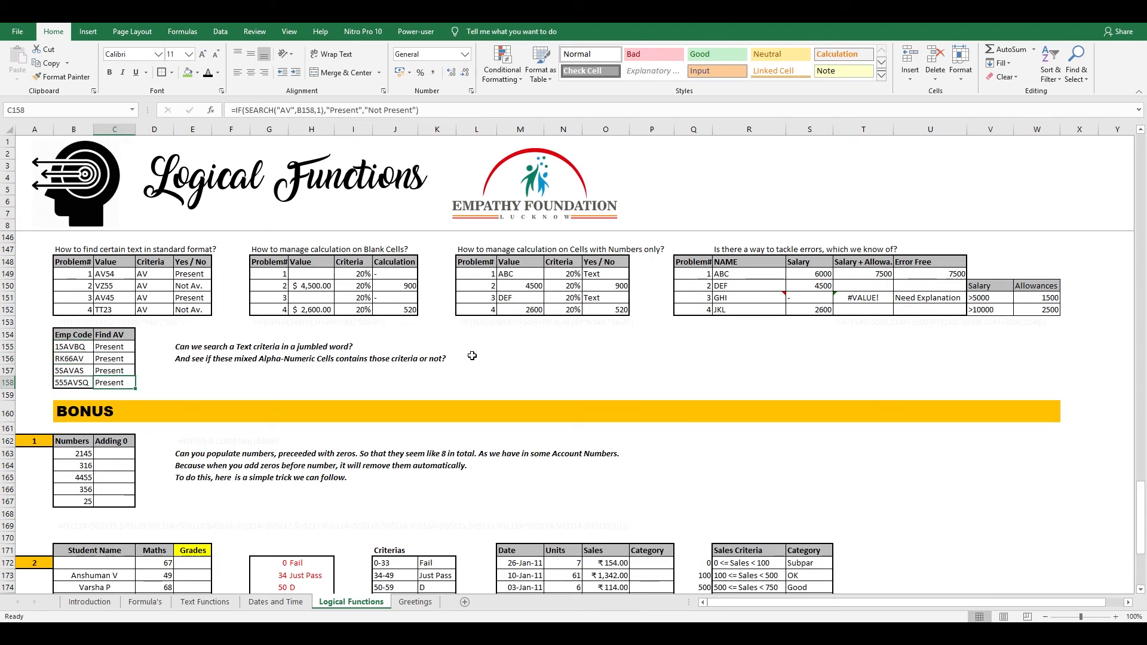
# - Enter 1234 in E166 as a sample for the leading-zeros task in the Bonus section, and clear the cell again
pyautogui.scroll(-3, 452, 468)
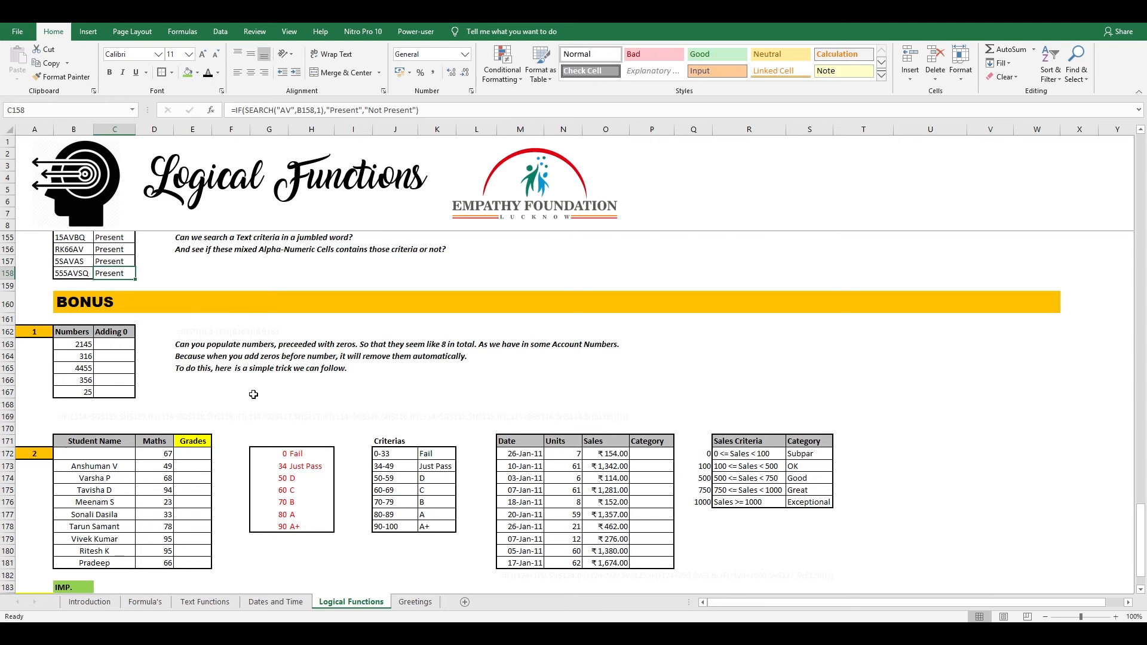
pyautogui.click(216, 396)
pyautogui.click(350, 380)
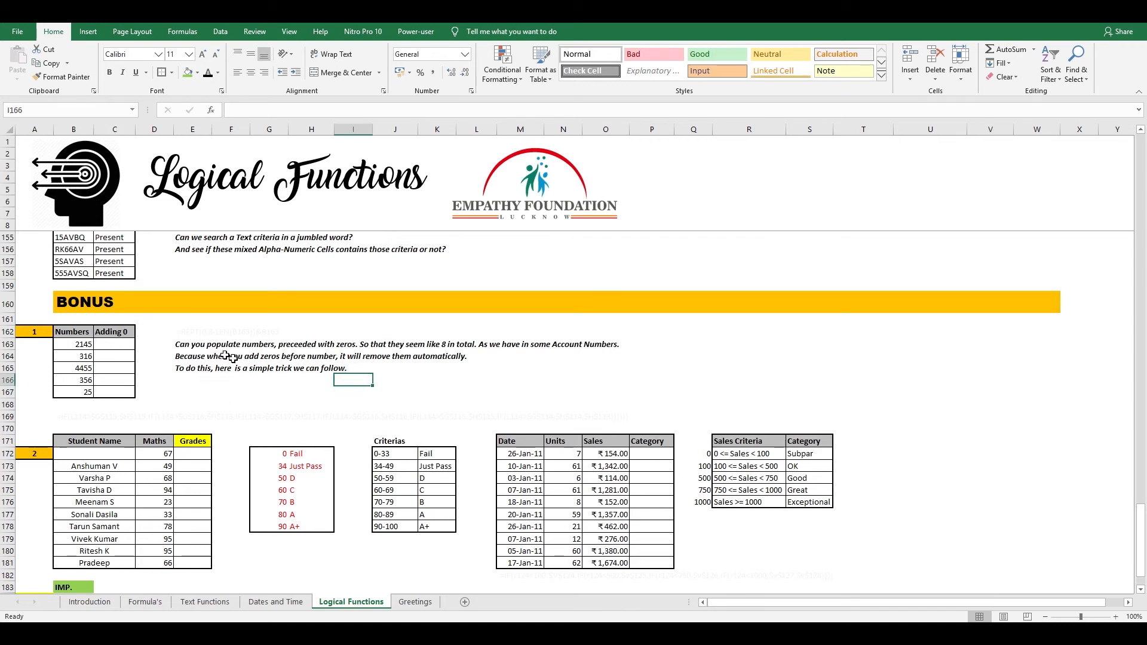
pyautogui.click(191, 332)
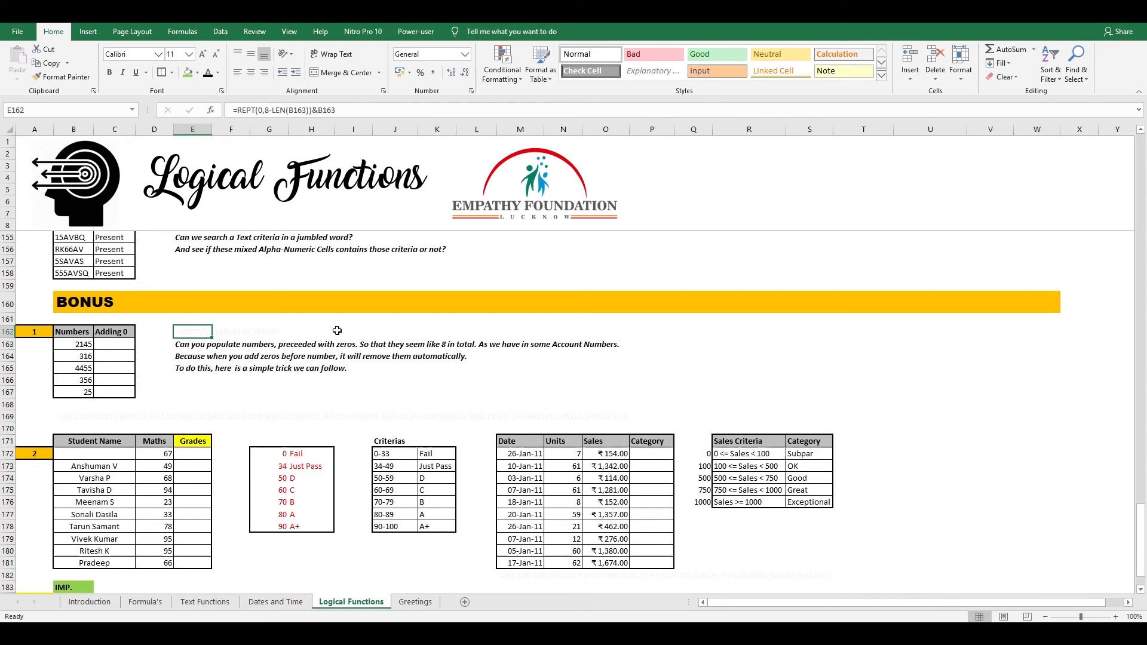
pyautogui.press('Down')
pyautogui.press('Down')
pyautogui.press('Down')
pyautogui.press('Down')
pyautogui.write('1234')
pyautogui.press('Return')
pyautogui.press('Up')
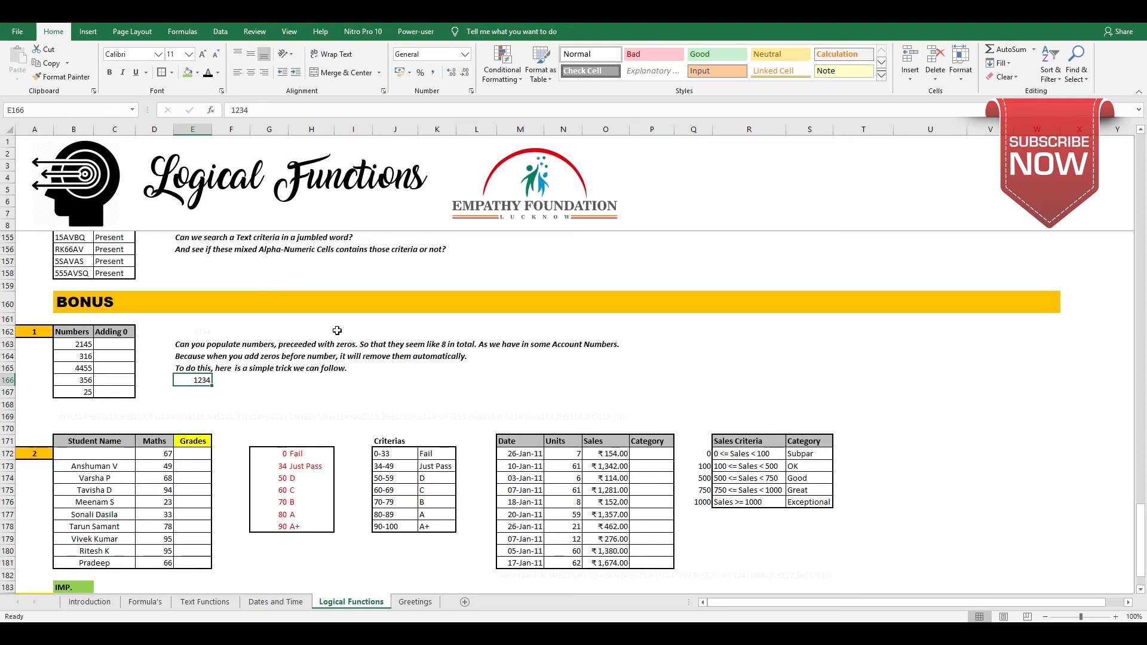
pyautogui.press('Delete')
# - Enter =REPT(0,8-LEN(B163)) in C163 to generate the leading zeros that pad the first number to eight digits
pyautogui.press('Left')
pyautogui.press('Left')
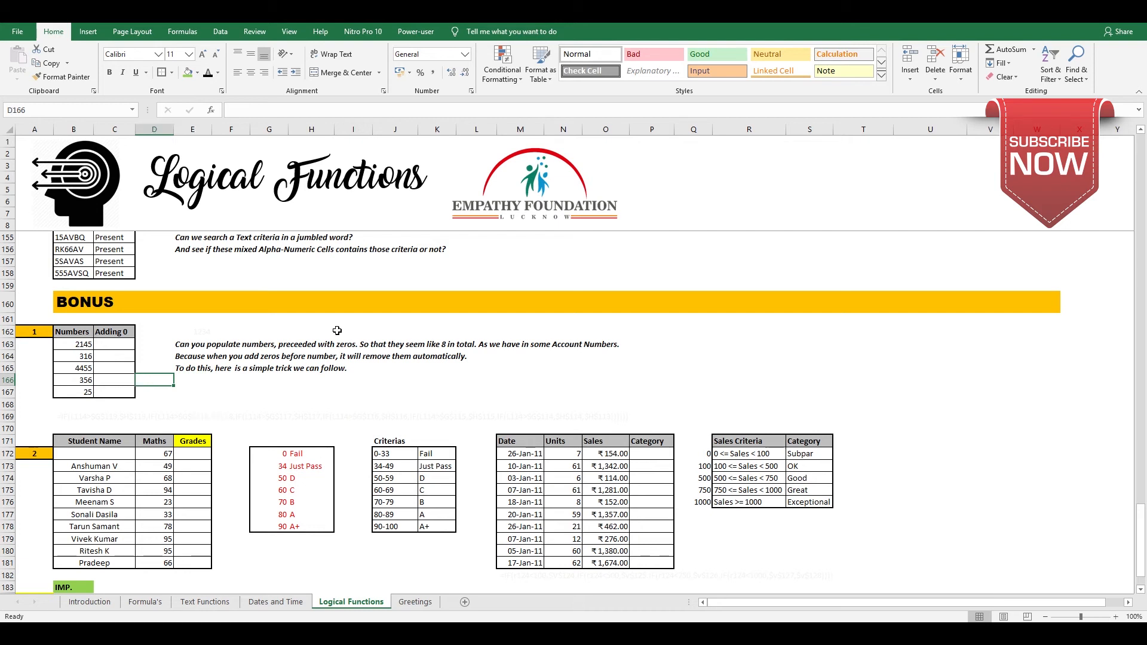
pyautogui.press('Up')
pyautogui.press('Up')
pyautogui.press('Up')
pyautogui.write('=rep')
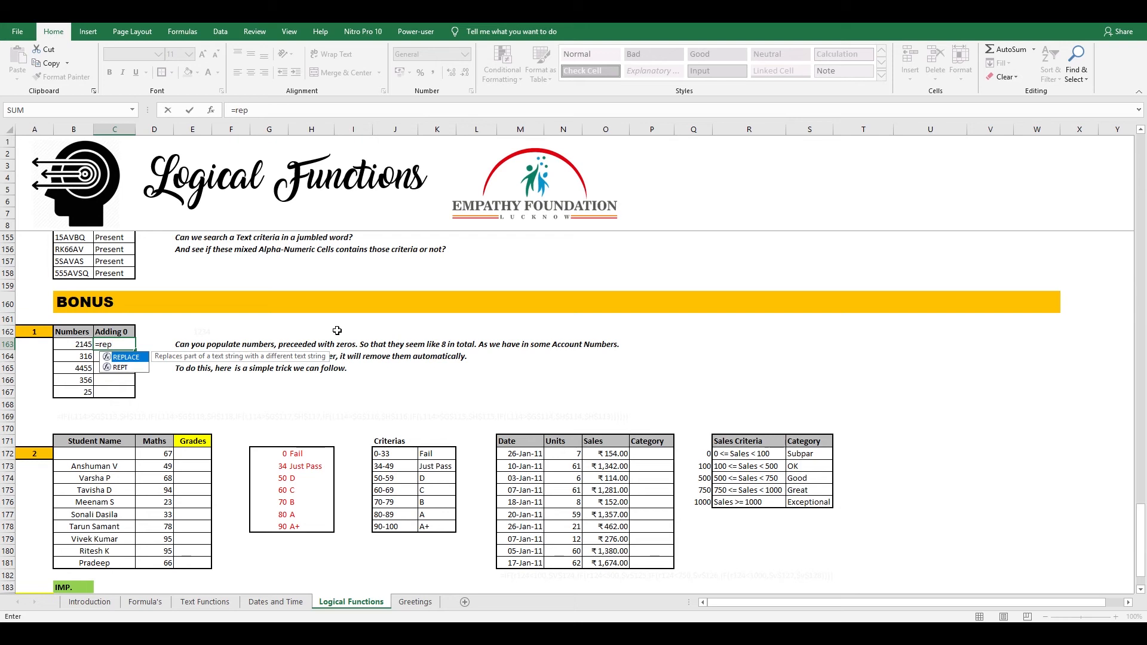
pyautogui.press('Down')
pyautogui.press('Tab')
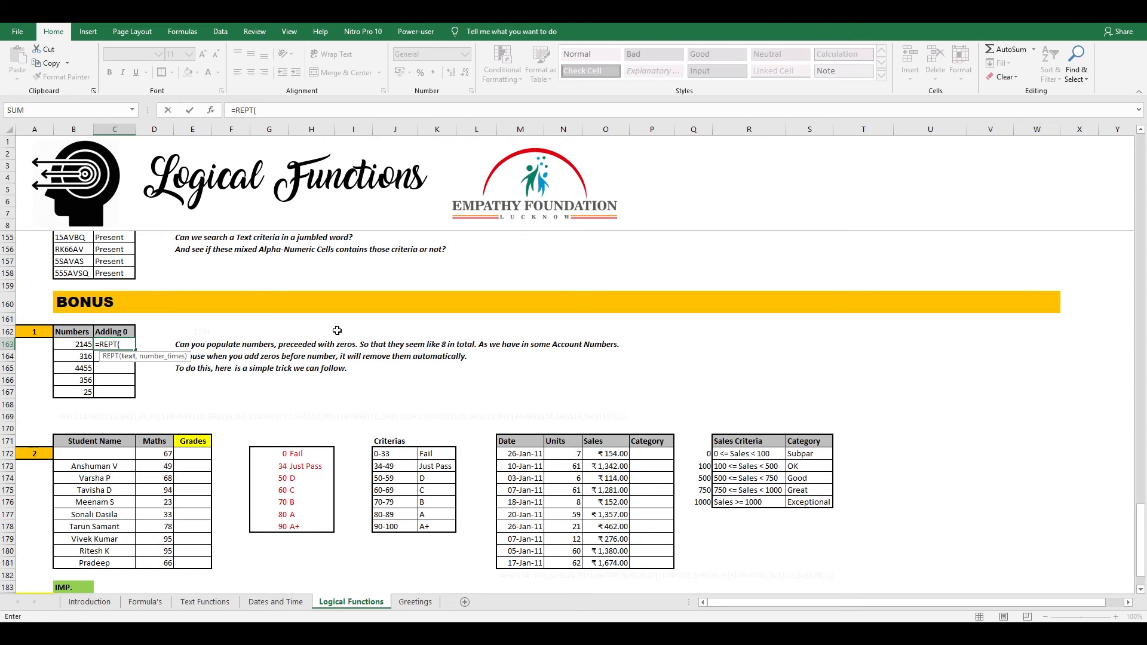
pyautogui.write('0,')
pyautogui.write('8-LEN(')
pyautogui.press('Left')
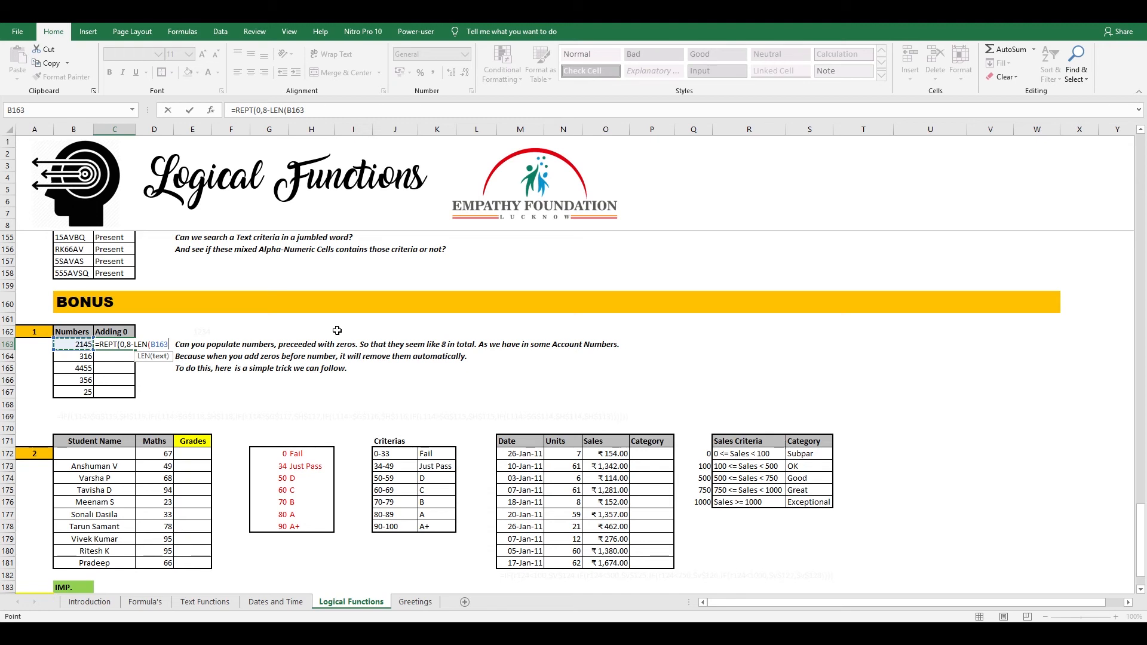
pyautogui.write(')')
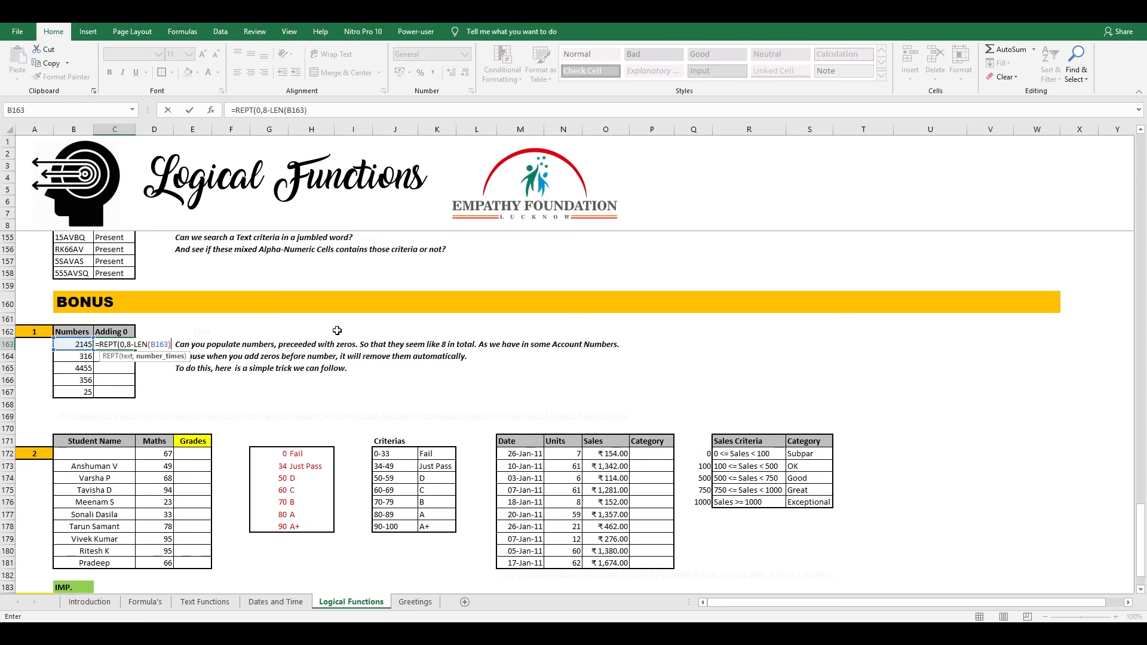
pyautogui.press('Return')
pyautogui.press('Return')
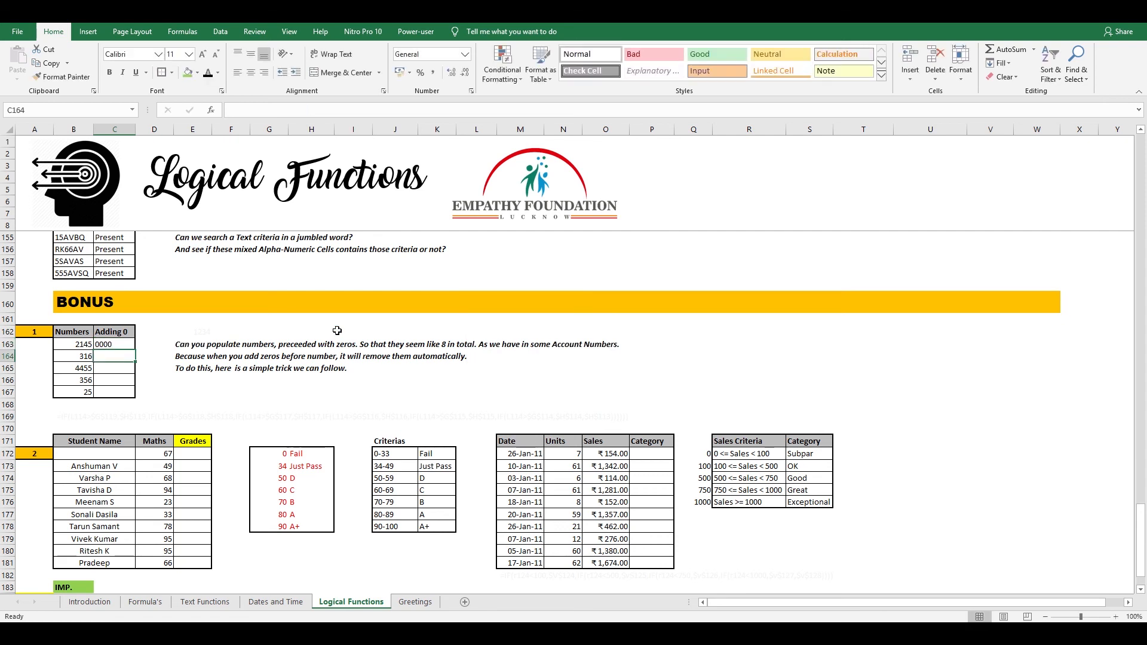
# - Append &B163 to the REPT formula in C163 so the zeros are joined to the original number
pyautogui.click(321, 108)
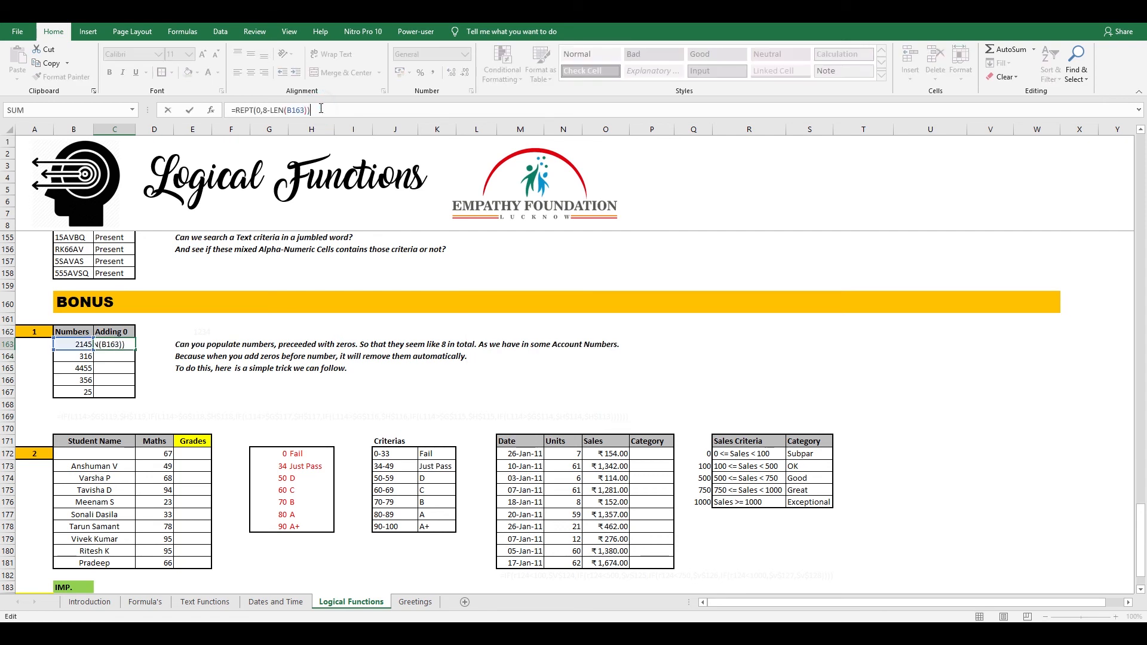
pyautogui.write('&')
pyautogui.click(76, 344)
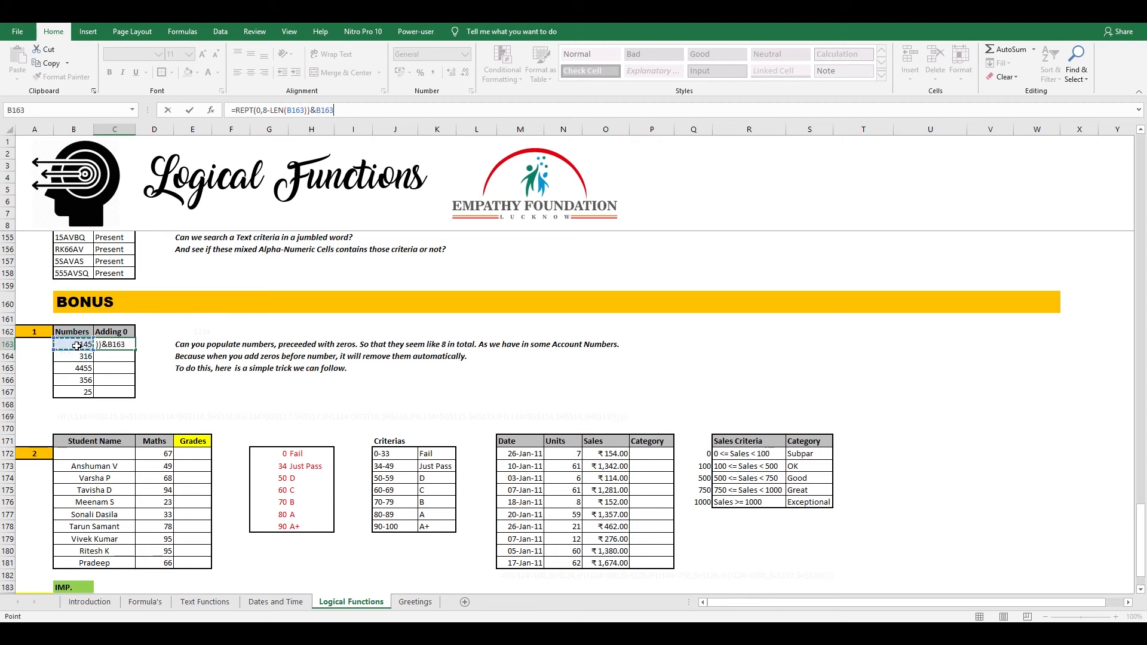
pyautogui.press('Return')
# - Copy the zero-padding formula from C163 down through C167
pyautogui.press('Left')
pyautogui.press('Up')
pyautogui.press('Right')
pyautogui.hotkey('shift', 'Down')
pyautogui.hotkey('shift', 'Down')
pyautogui.hotkey('shift', 'Down')
pyautogui.hotkey('shift', 'Down')
pyautogui.press('Up')
pyautogui.press('Down')
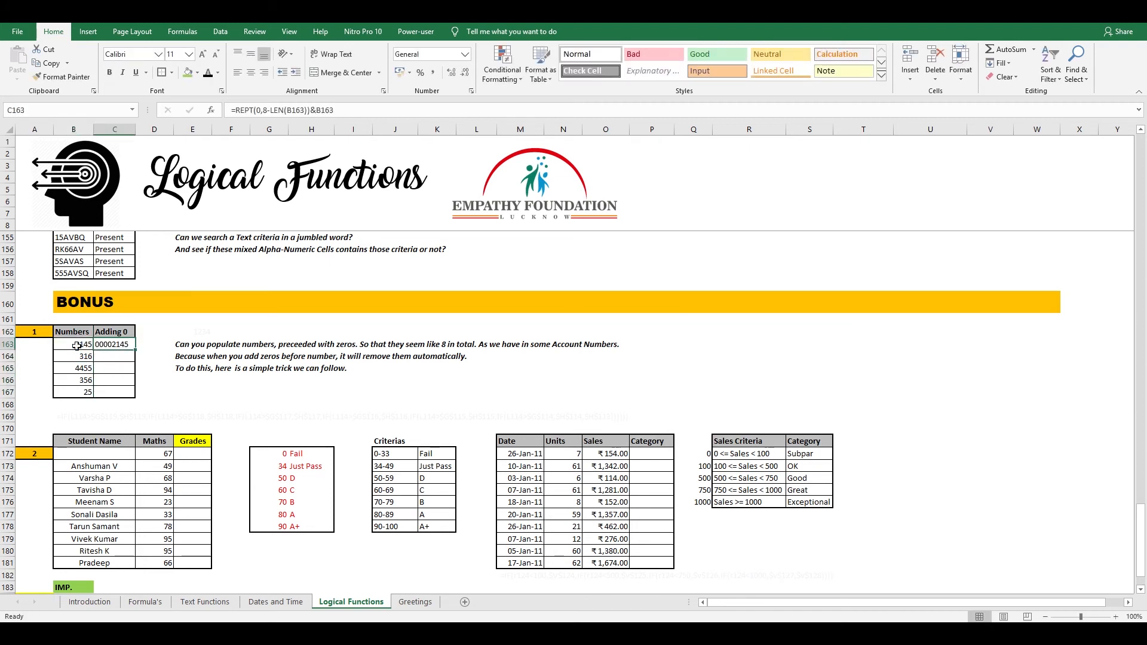
pyautogui.hotkey('ctrl', 'c')
pyautogui.hotkey('shift', 'Down')
pyautogui.hotkey('shift', 'Down')
pyautogui.hotkey('shift', 'Down')
pyautogui.hotkey('shift', 'Down')
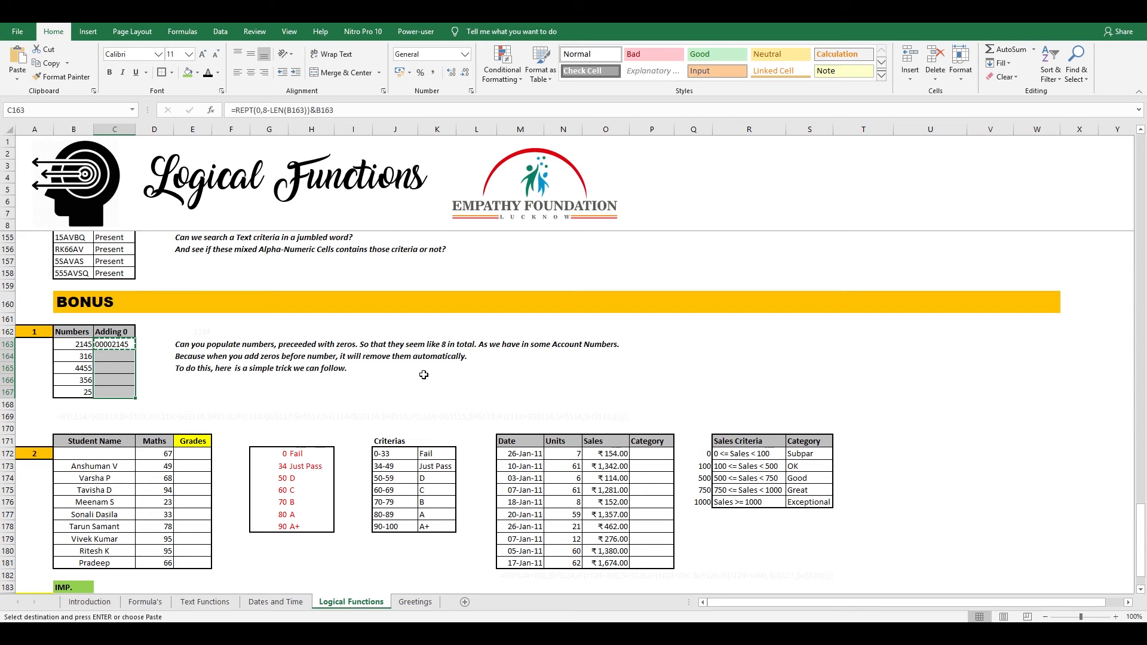
pyautogui.hotkey('ctrl', 'v')
pyautogui.press('Escape')
# - Check the padded numbers in C163:C167 against the originals in the Numbers column
pyautogui.press('Down')
pyautogui.press('Down')
pyautogui.press('Down')
pyautogui.press('Down')
pyautogui.press('Down')
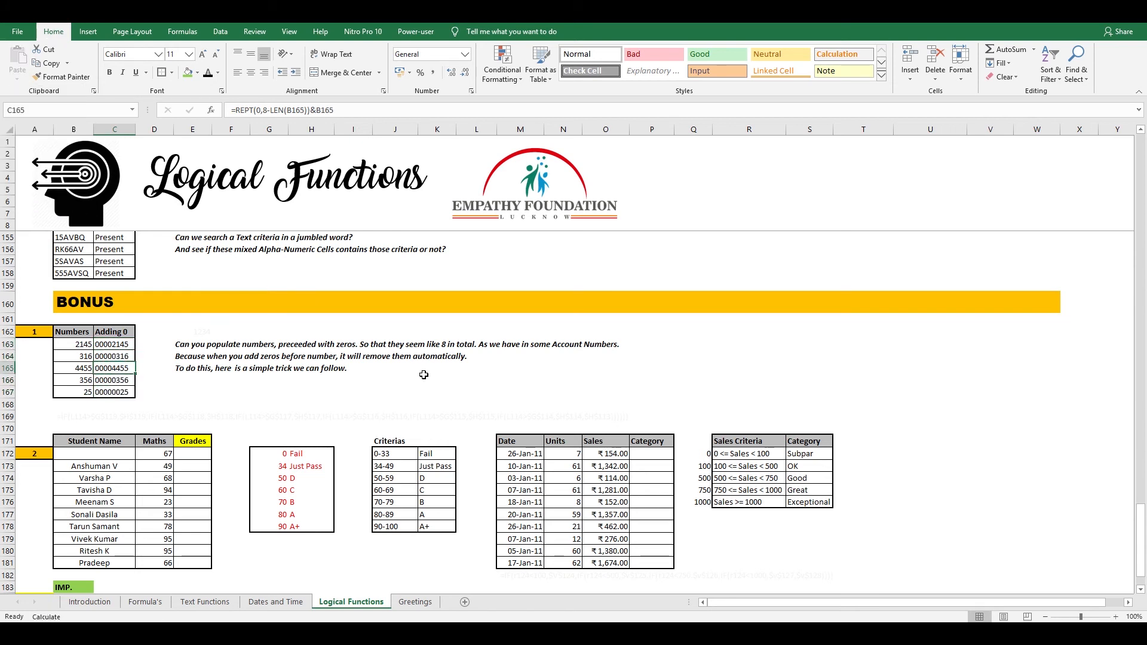
pyautogui.press('Up')
pyautogui.press('Up')
pyautogui.press('Up')
pyautogui.press('Up')
pyautogui.press('Up')
pyautogui.press('Down')
pyautogui.press('Down')
pyautogui.press('Down')
pyautogui.press('Down')
pyautogui.press('Down')
# - Examine the Maths scores and empty Grades column alongside the grade threshold table in G172:H178 and the Criterias table in J172:K178
pyautogui.press('Down')
pyautogui.press('Right')
pyautogui.press('Down')
pyautogui.press('Down')
pyautogui.press('Down')
pyautogui.press('Down')
pyautogui.press('Right')
pyautogui.press('Up')
pyautogui.press('Left')
pyautogui.press('Left')
pyautogui.press('Right')
pyautogui.press('Right')
pyautogui.press('Right')
pyautogui.press('Right')
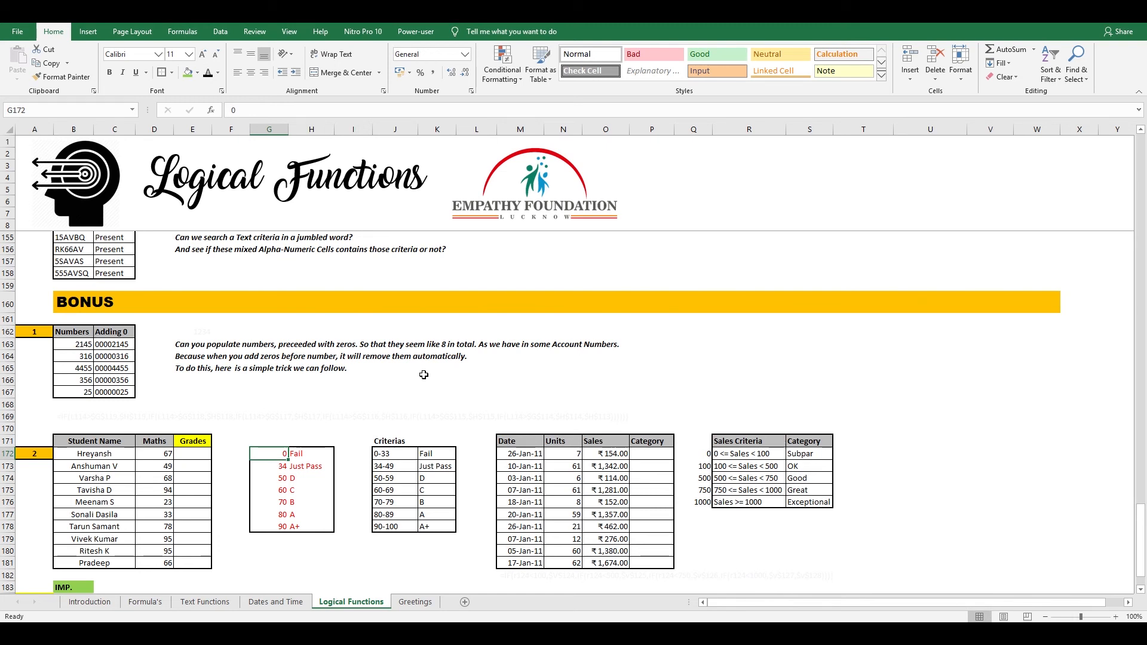
pyautogui.click(192, 456)
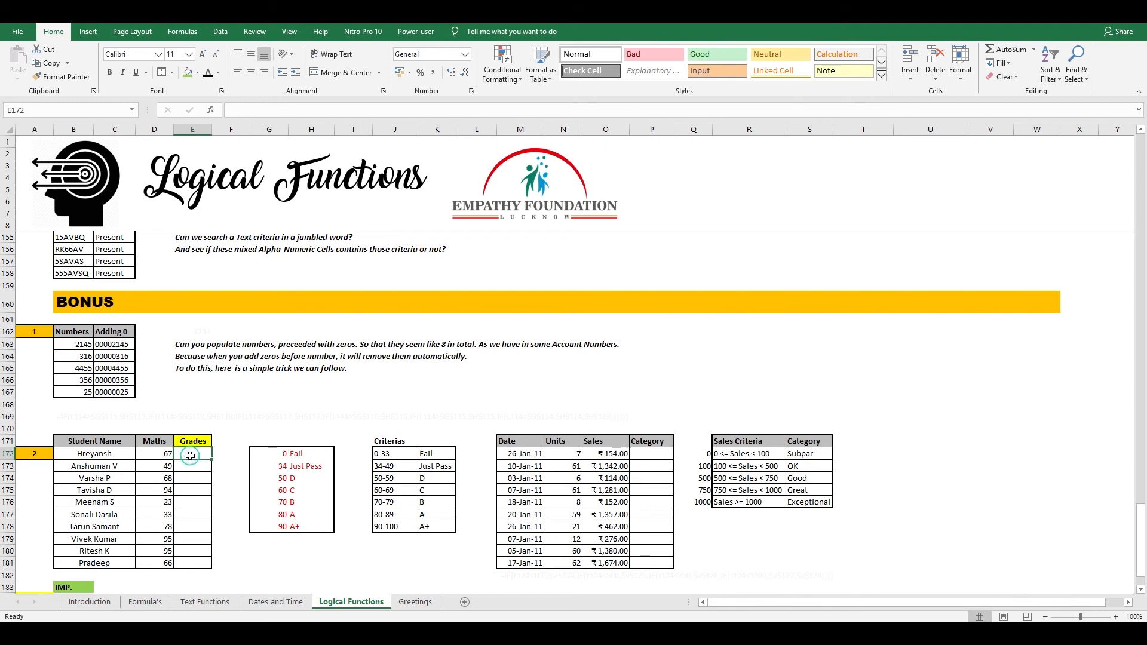
pyautogui.moveTo(156, 453); pyautogui.dragTo(156, 564)
pyautogui.click(199, 454)
pyautogui.moveTo(272, 454); pyautogui.dragTo(305, 528)
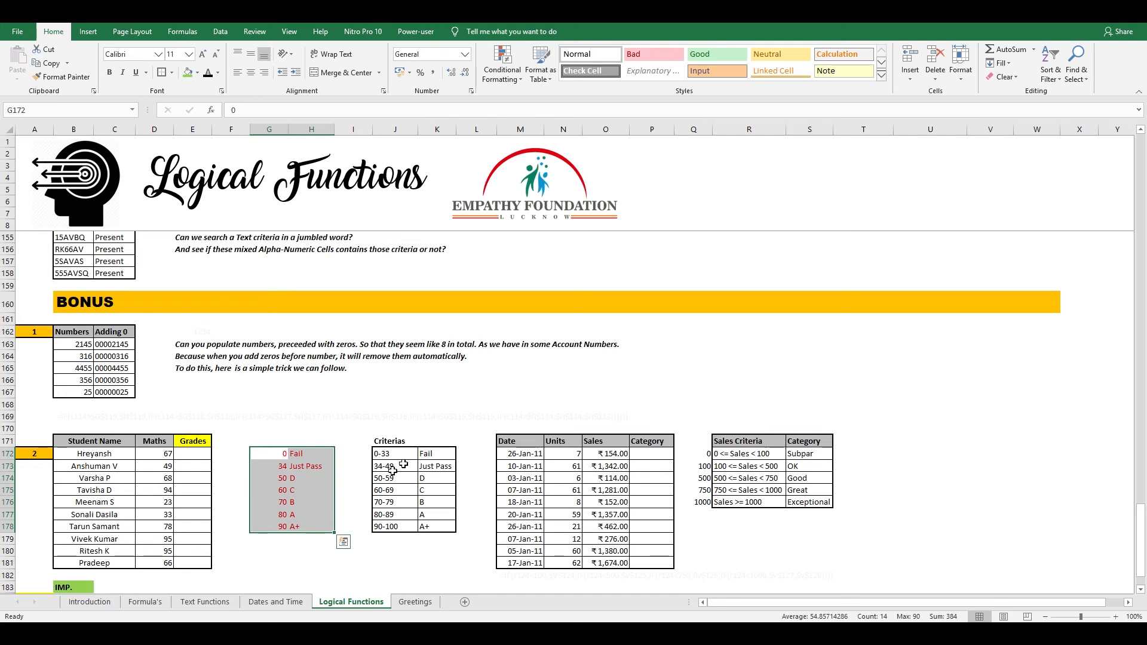
pyautogui.moveTo(386, 455); pyautogui.dragTo(439, 528)
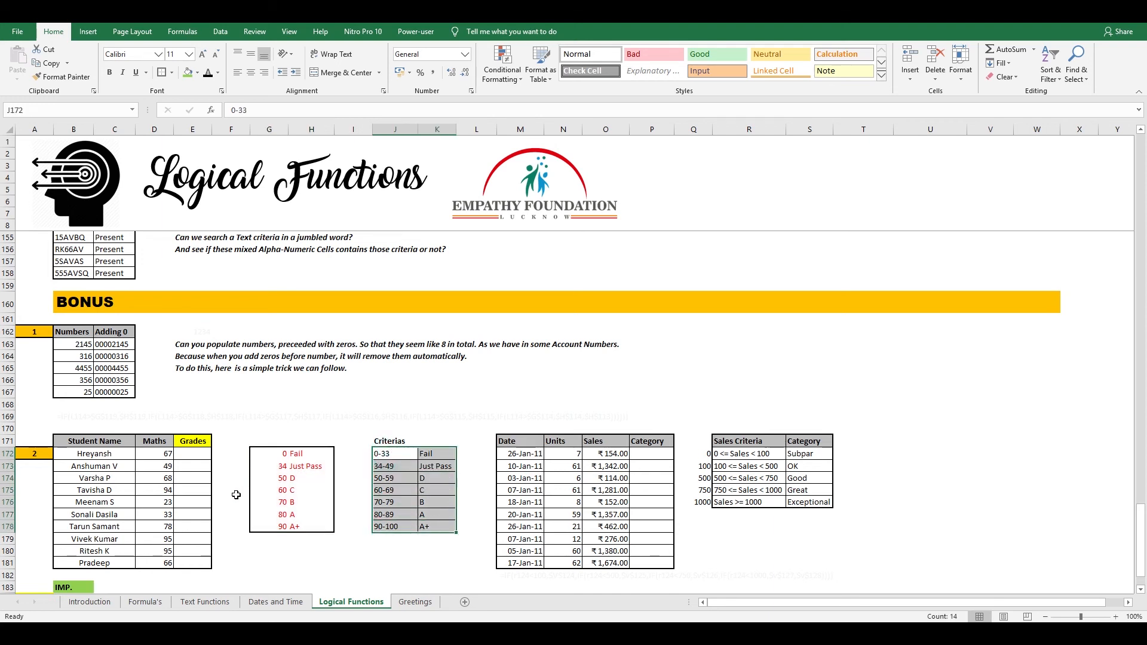
# - Set the font colour of the faded nested IF formula text in B169 to black
pyautogui.click(66, 417)
pyautogui.click(209, 73)
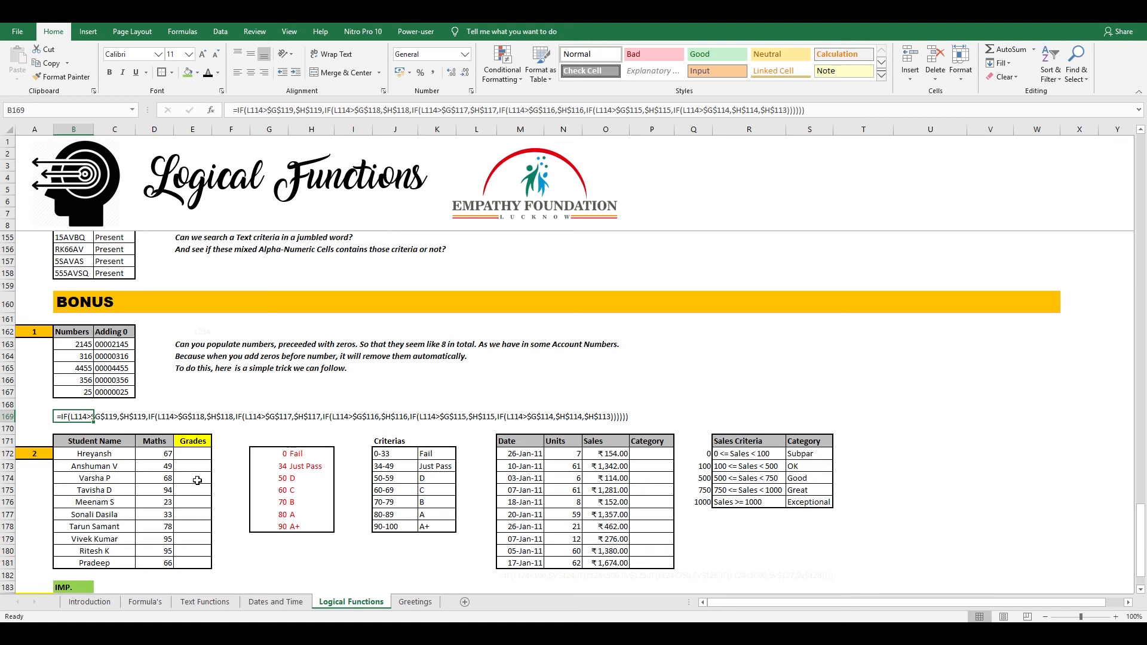
pyautogui.click(189, 453)
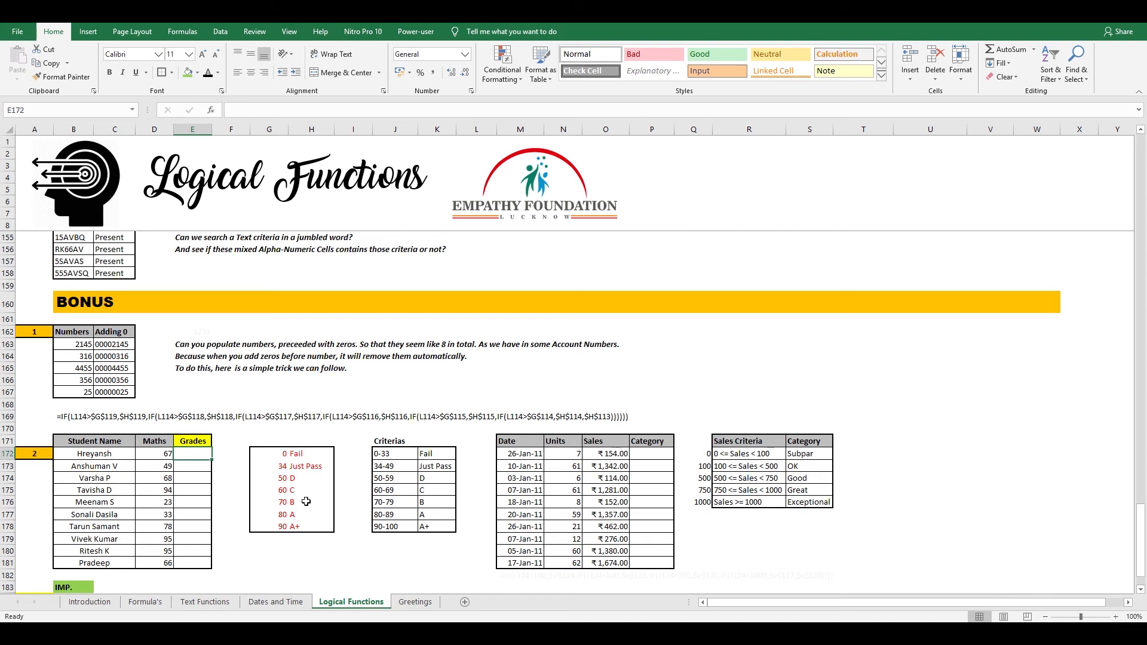
pyautogui.write('=vlok')
pyautogui.press('BackSpace')
pyautogui.press('BackSpace')
pyautogui.press('Tab')
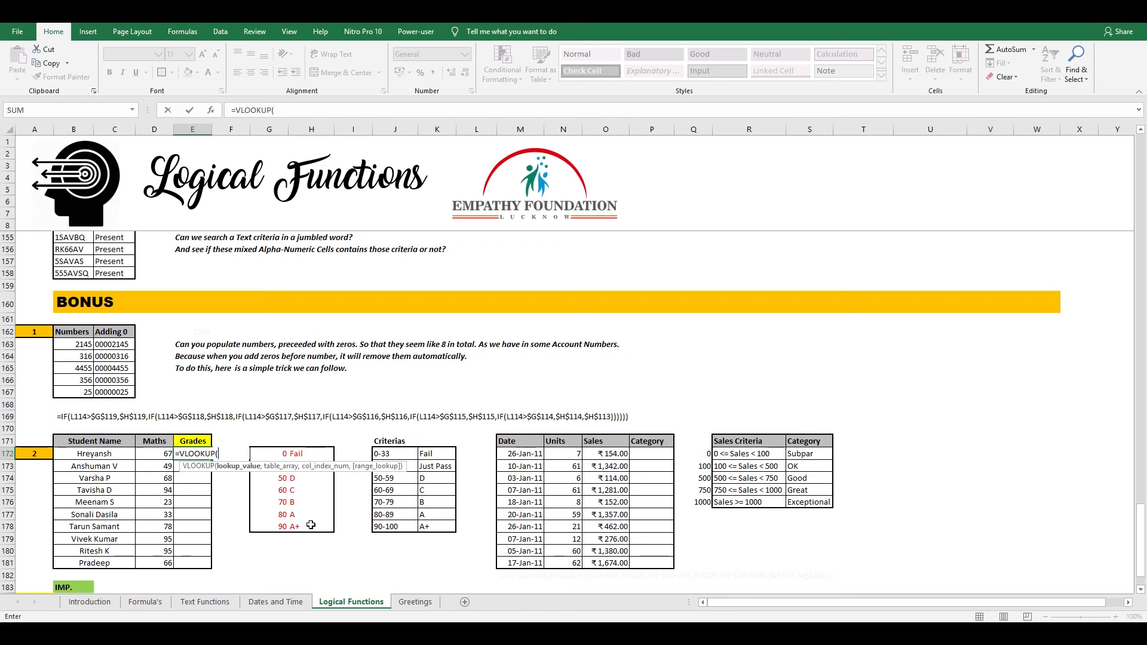
pyautogui.press('Escape')
# - Compare the lower-bound scores in G172:G178 with the score ranges in J172:J178
pyautogui.moveTo(269, 454); pyautogui.dragTo(266, 526)
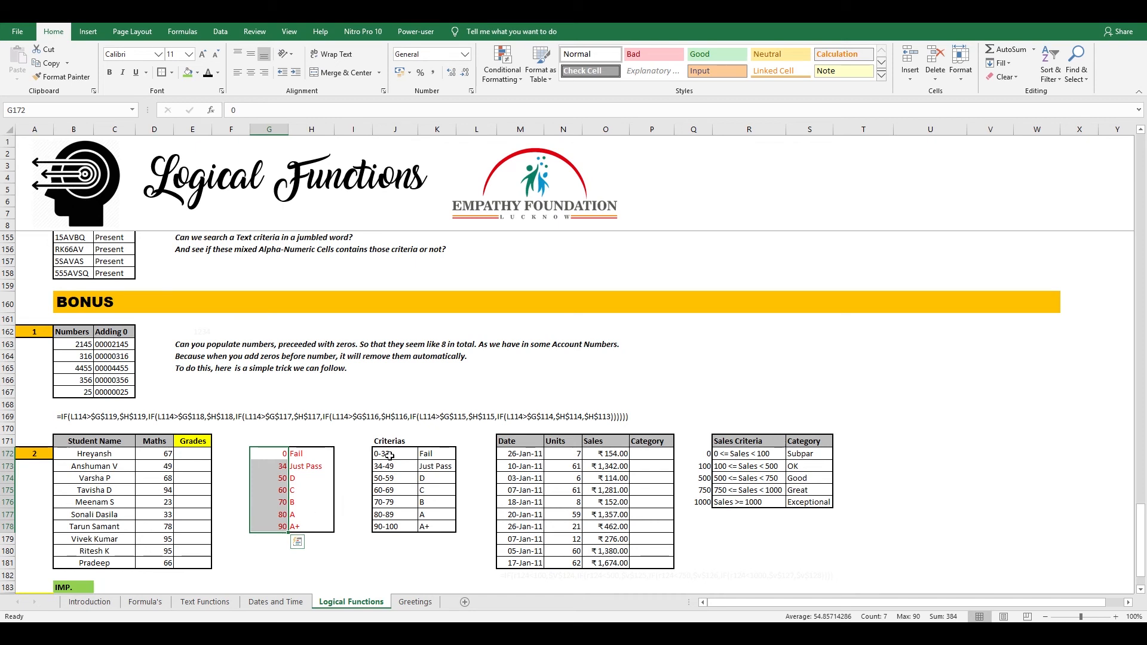
pyautogui.moveTo(386, 454); pyautogui.dragTo(389, 526)
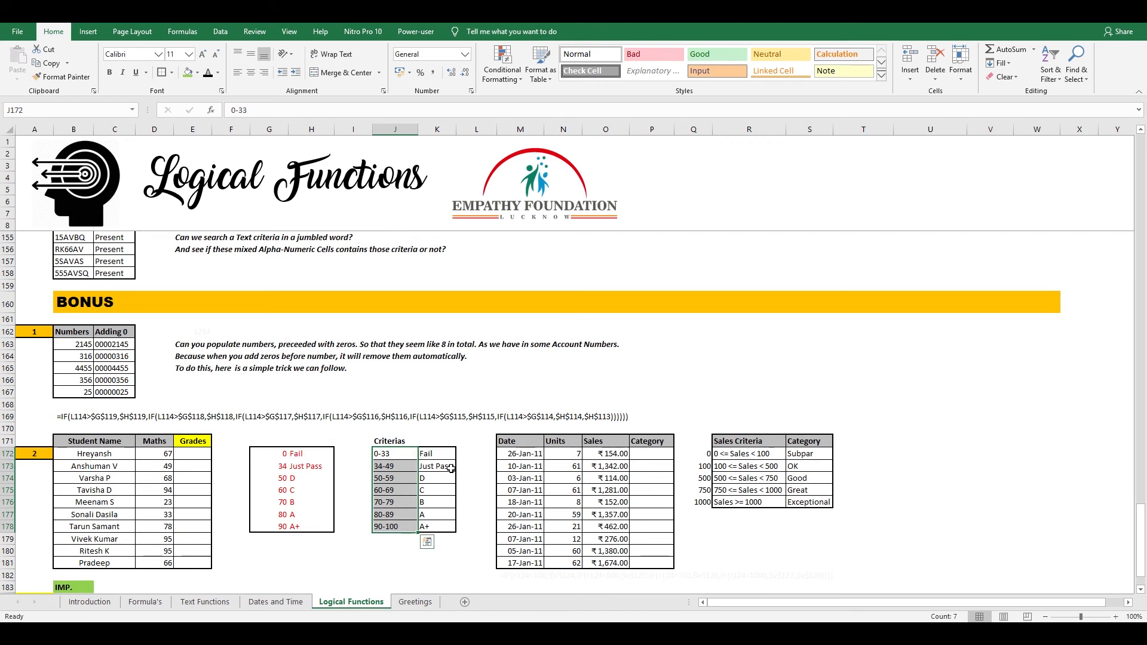
pyautogui.click(291, 455)
pyautogui.click(278, 456)
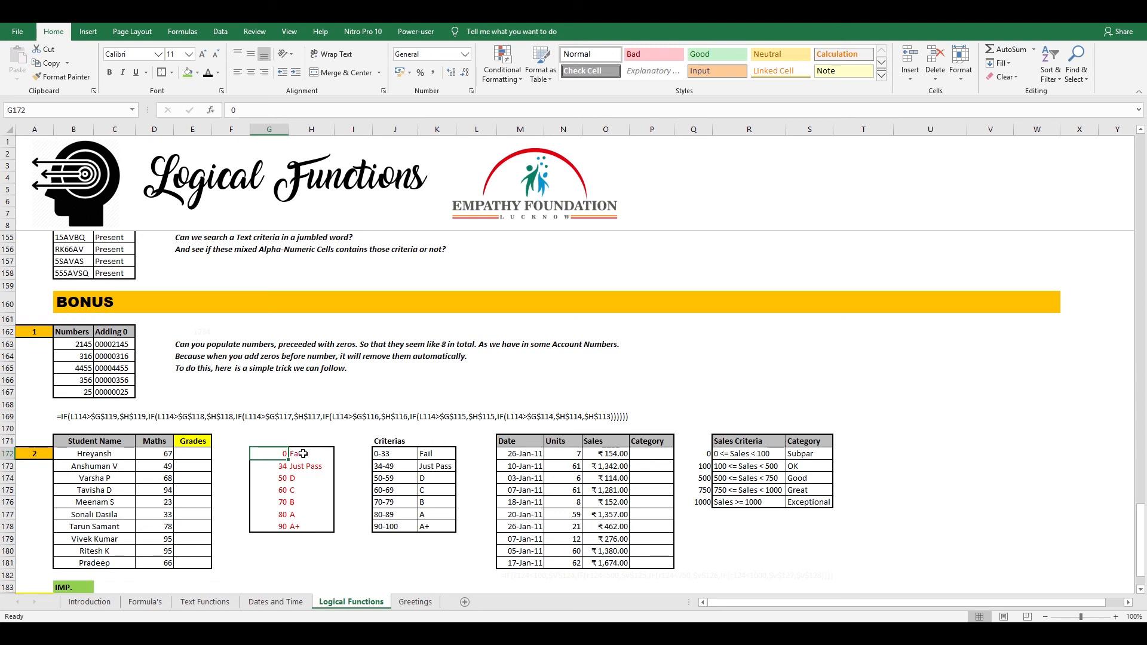
pyautogui.click(278, 467)
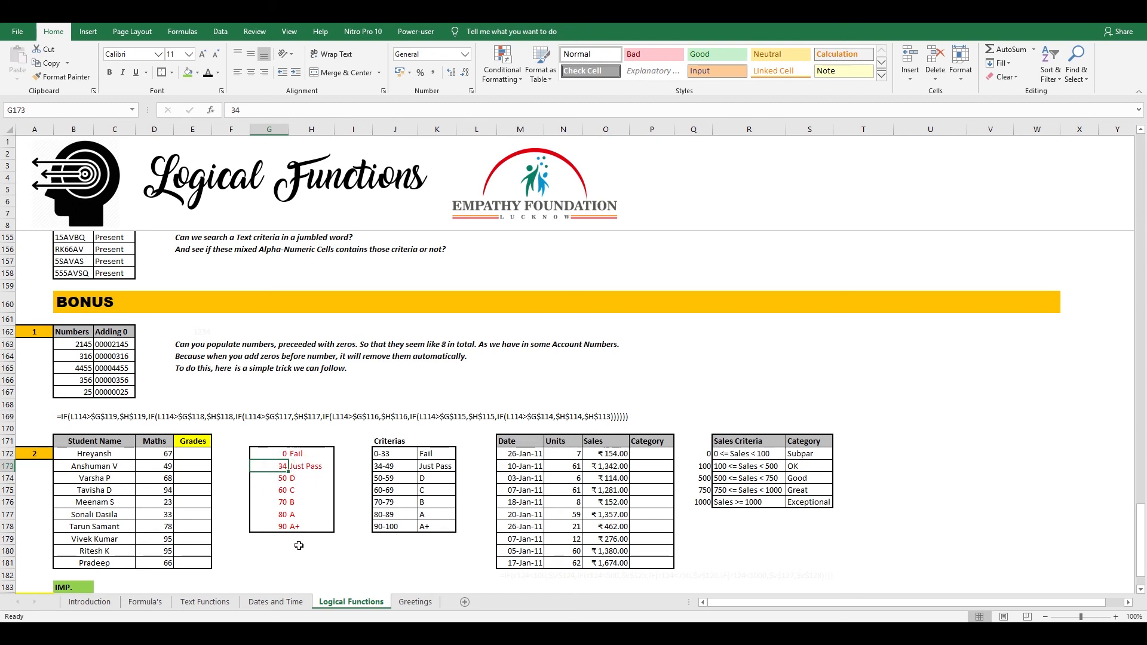
# - Examine the Sales and Category columns, the Sales Criteria table and its lower-bound helper values in Q172:Q176
pyautogui.click(703, 439)
pyautogui.moveTo(703, 440); pyautogui.dragTo(834, 505)
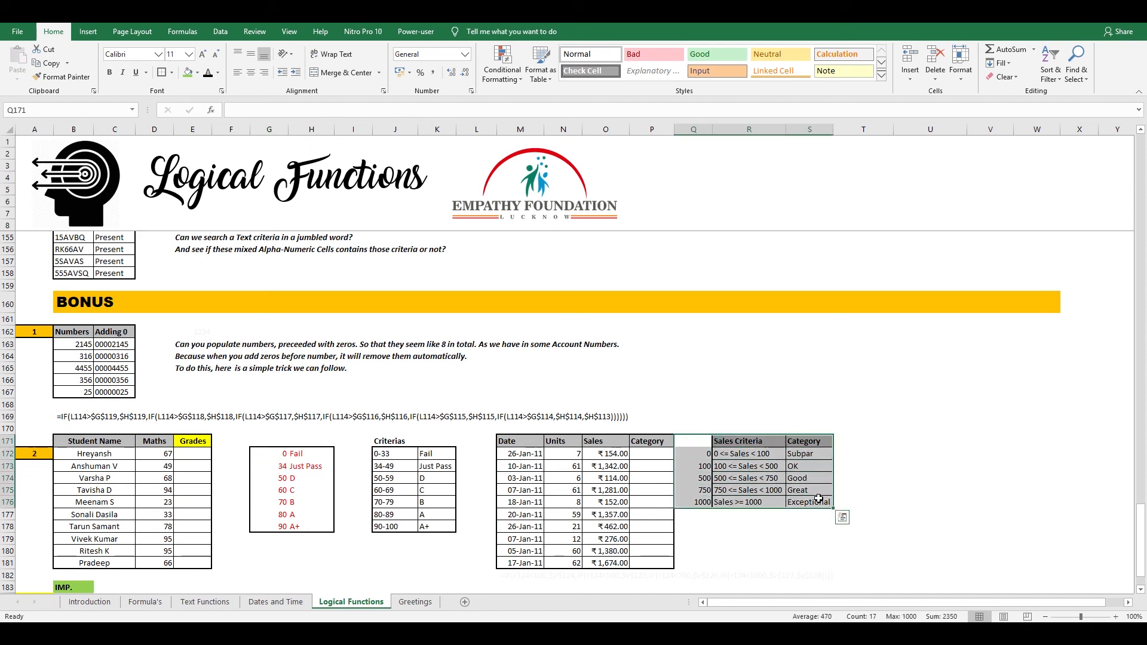
pyautogui.click(578, 444)
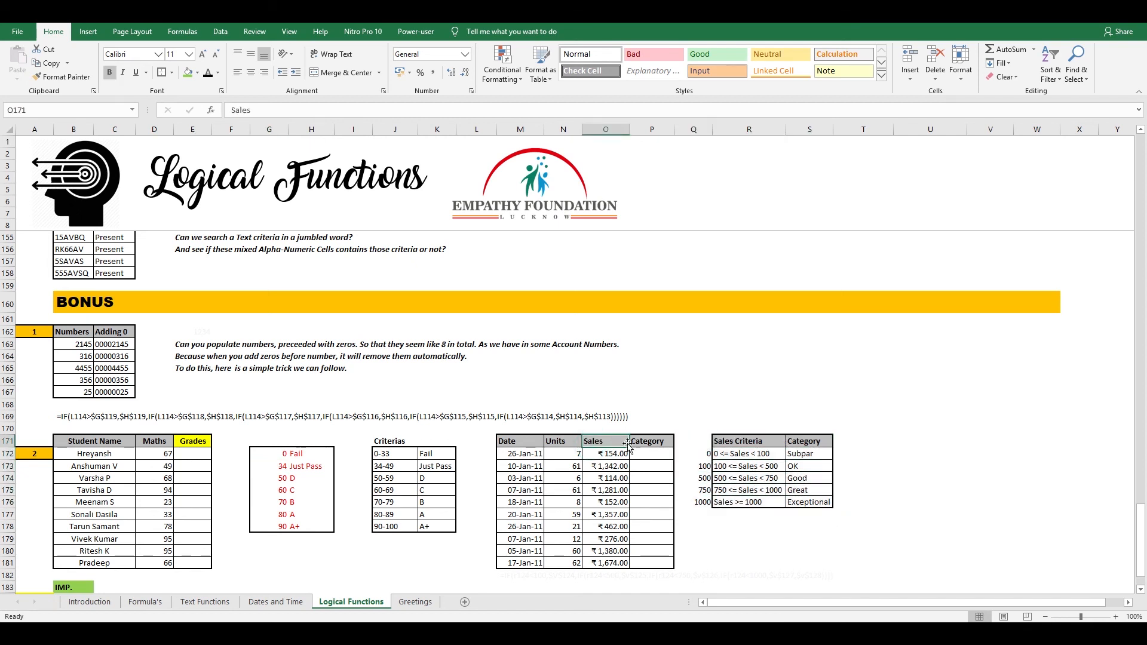
pyautogui.click(636, 441)
pyautogui.moveTo(606, 440); pyautogui.dragTo(606, 565)
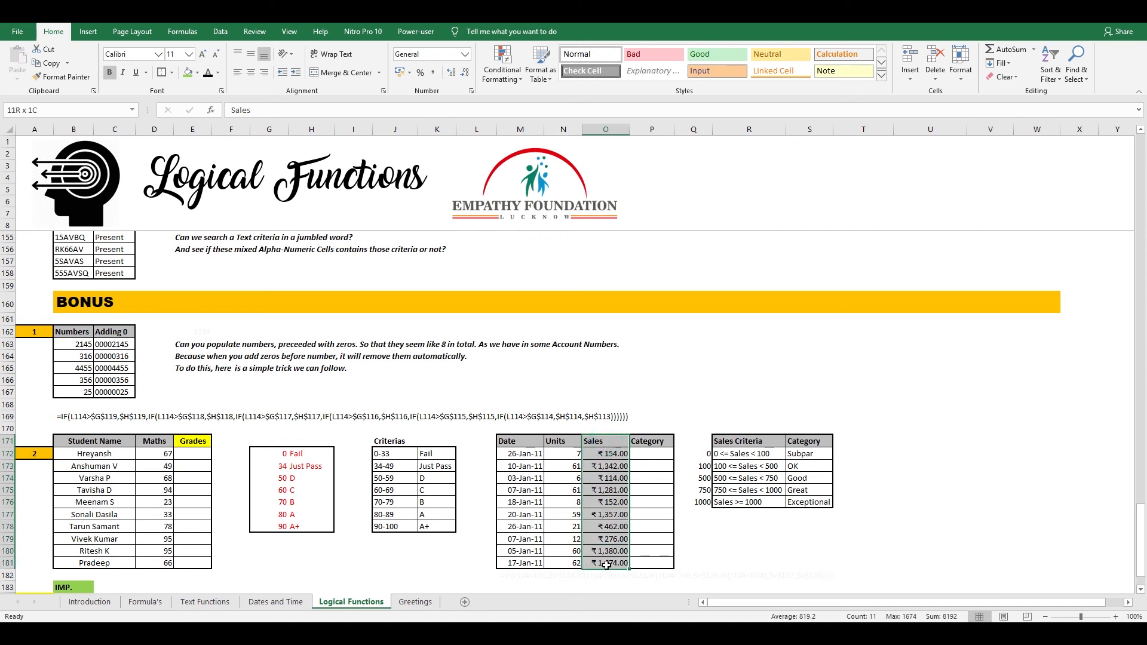
pyautogui.click(798, 531)
pyautogui.moveTo(796, 441); pyautogui.dragTo(793, 499)
pyautogui.moveTo(757, 445); pyautogui.dragTo(756, 499)
pyautogui.moveTo(704, 456); pyautogui.dragTo(704, 500)
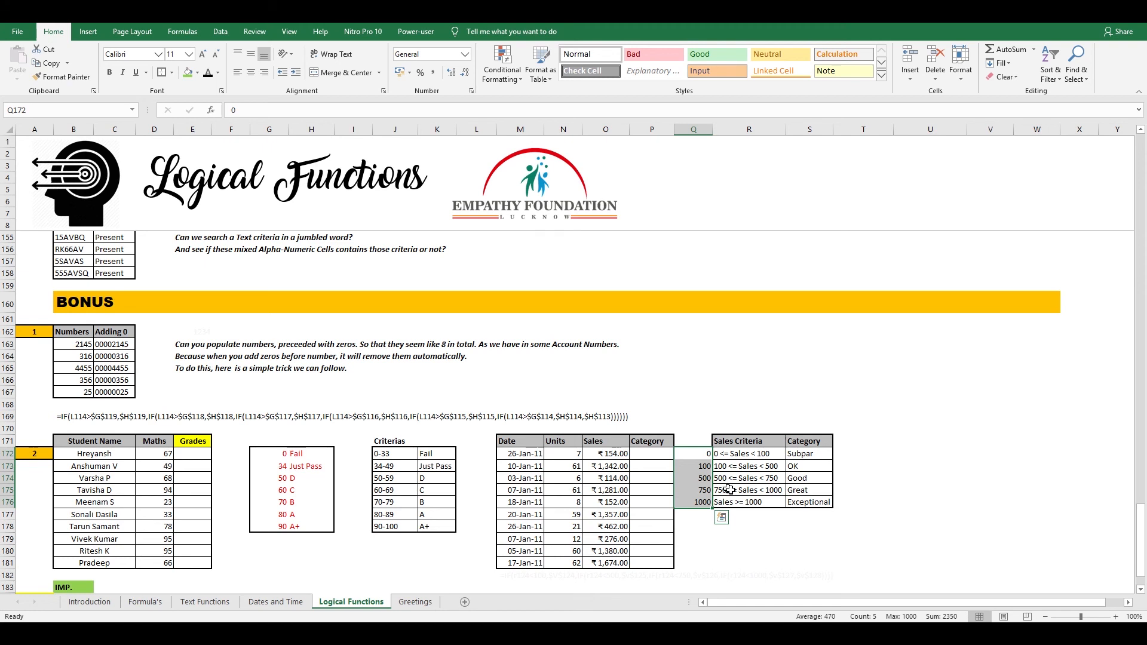
pyautogui.click(698, 514)
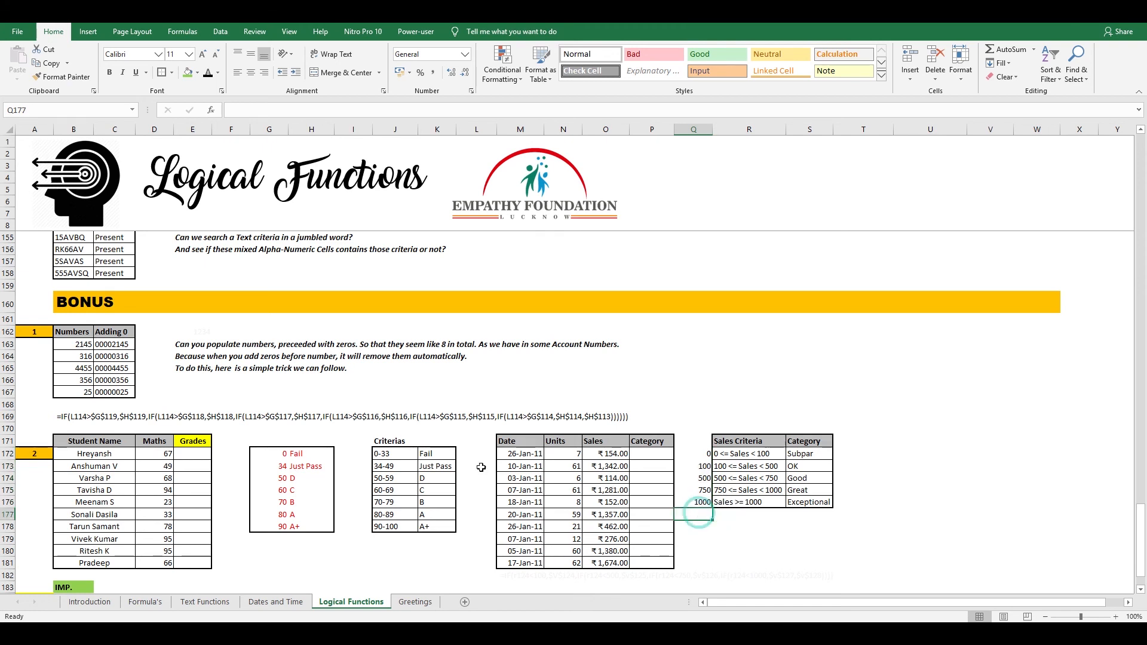
# - Start a VLOOKUP formula in E172 with the Maths score in D172 as the lookup value
pyautogui.click(191, 454)
pyautogui.write('=')
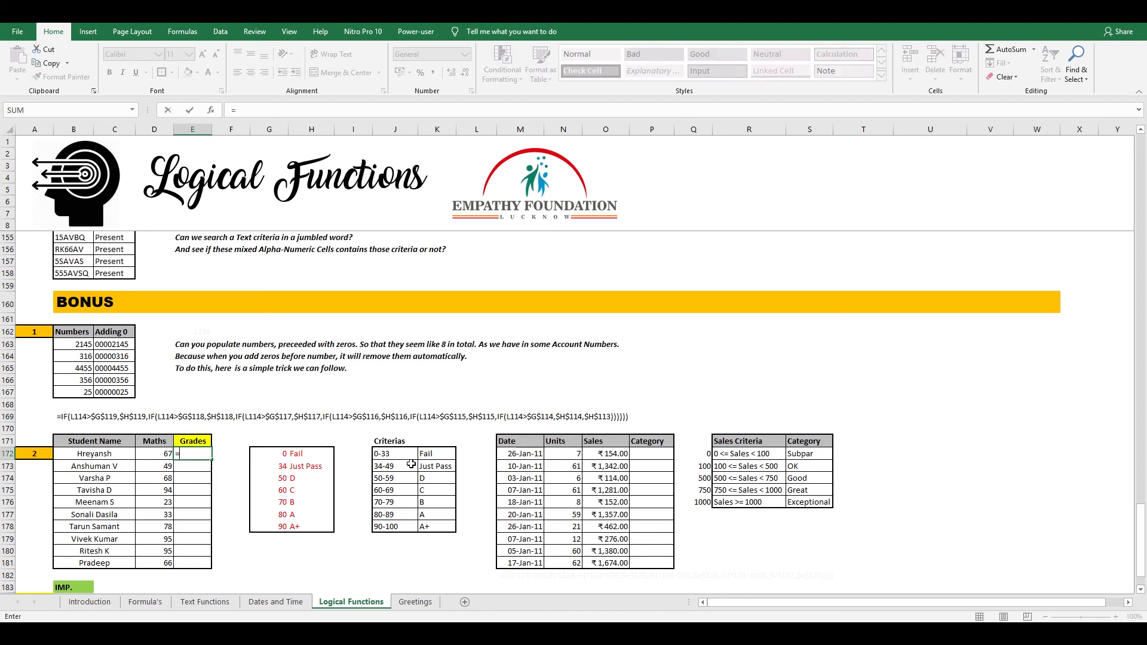
pyautogui.write('vlo')
pyautogui.press('Tab')
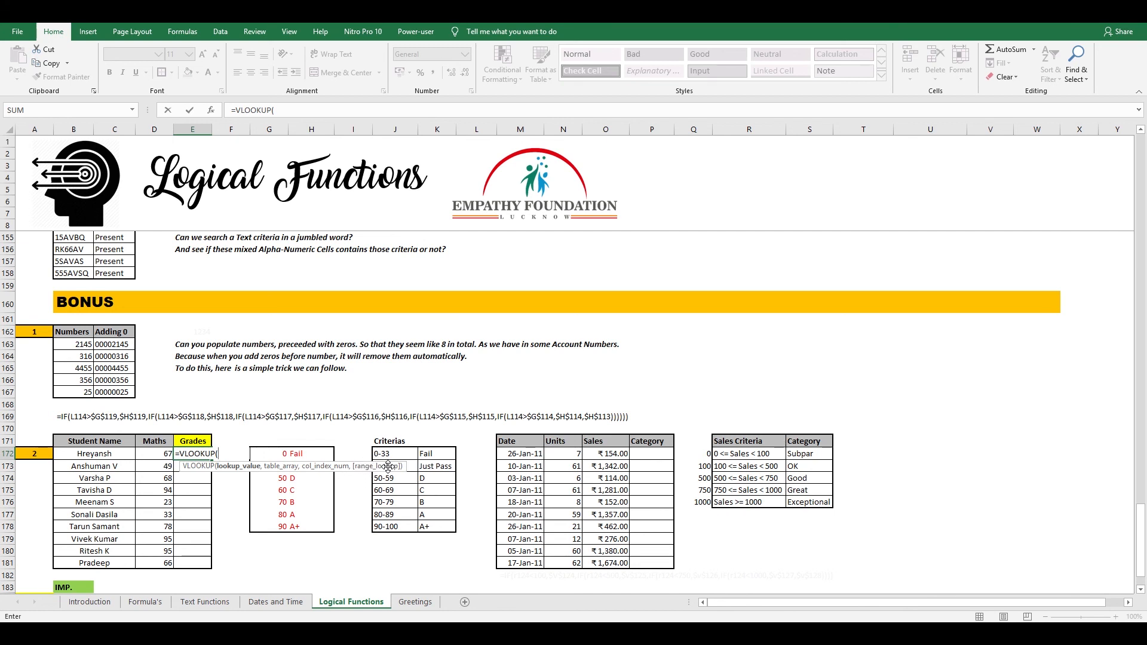
pyautogui.press('BackSpace')
pyautogui.press('BackSpace')
pyautogui.press('BackSpace')
pyautogui.press('BackSpace')
pyautogui.press('BackSpace')
pyautogui.press('BackSpace')
pyautogui.press('BackSpace')
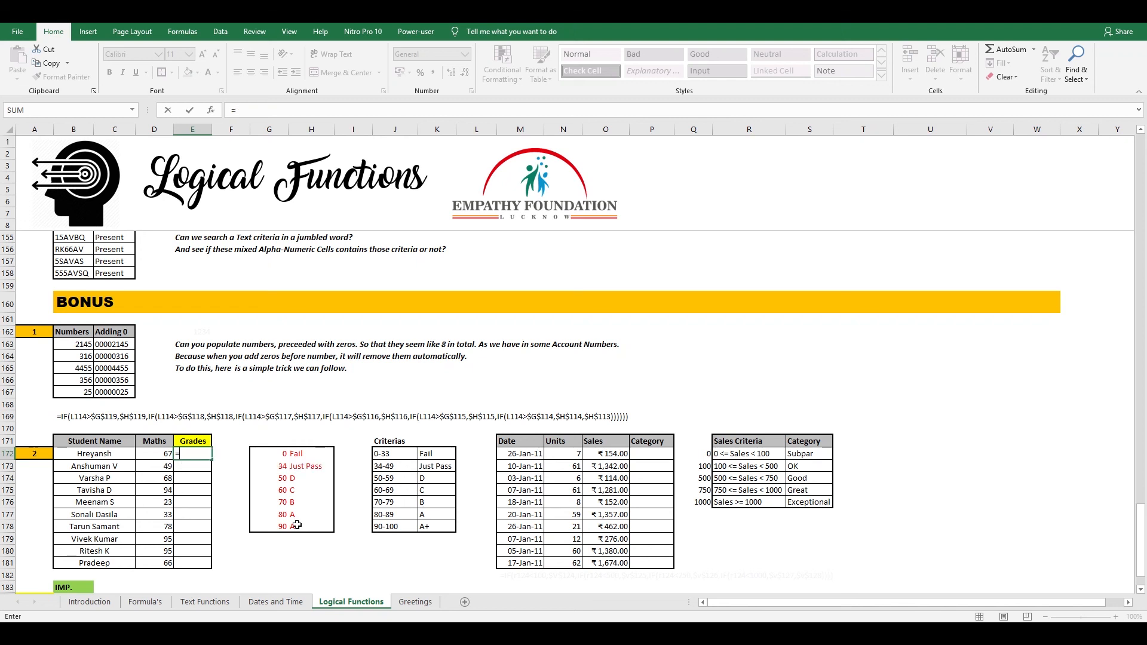
pyautogui.write('VLOOKUP(')
pyautogui.press('Left')
pyautogui.write(',')
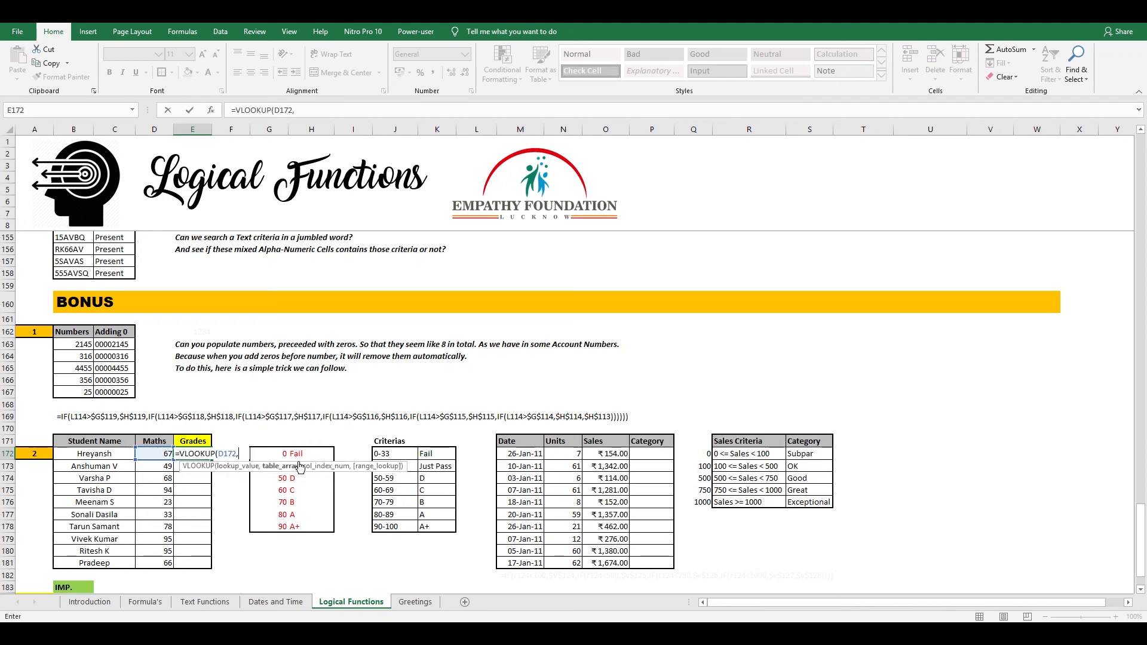
# - Complete the E172 VLOOKUP with table array $G$172:$H$178, column index 2 and TRUE, and fill it down to E181
pyautogui.moveTo(275, 456); pyautogui.dragTo(322, 533)
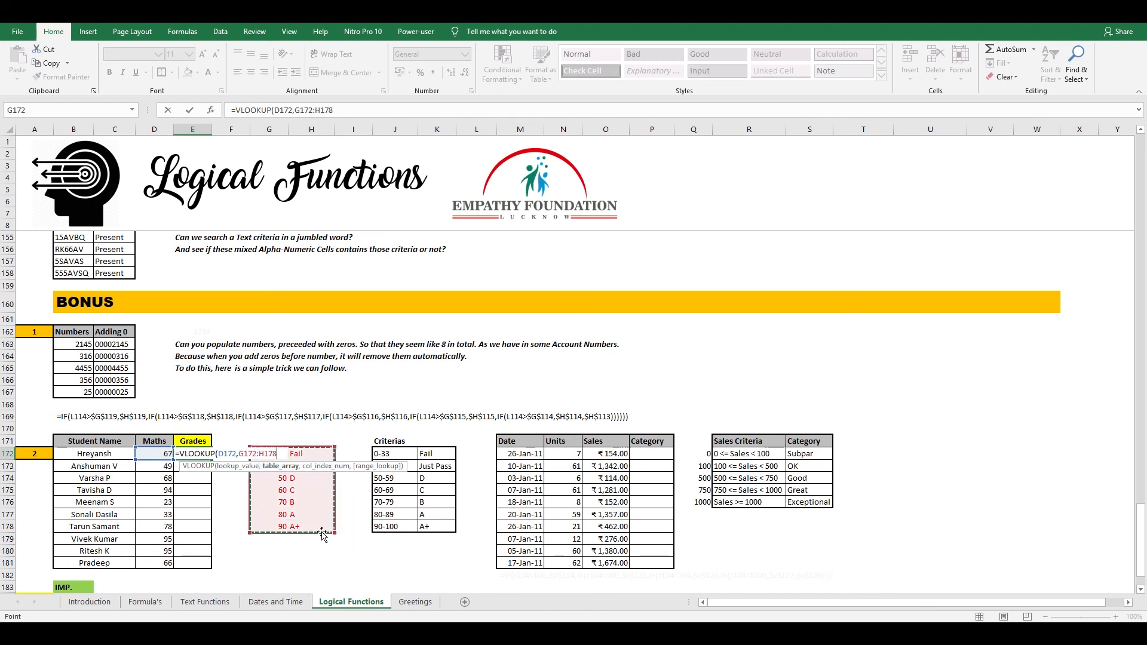
pyautogui.press('F4')
pyautogui.write(',')
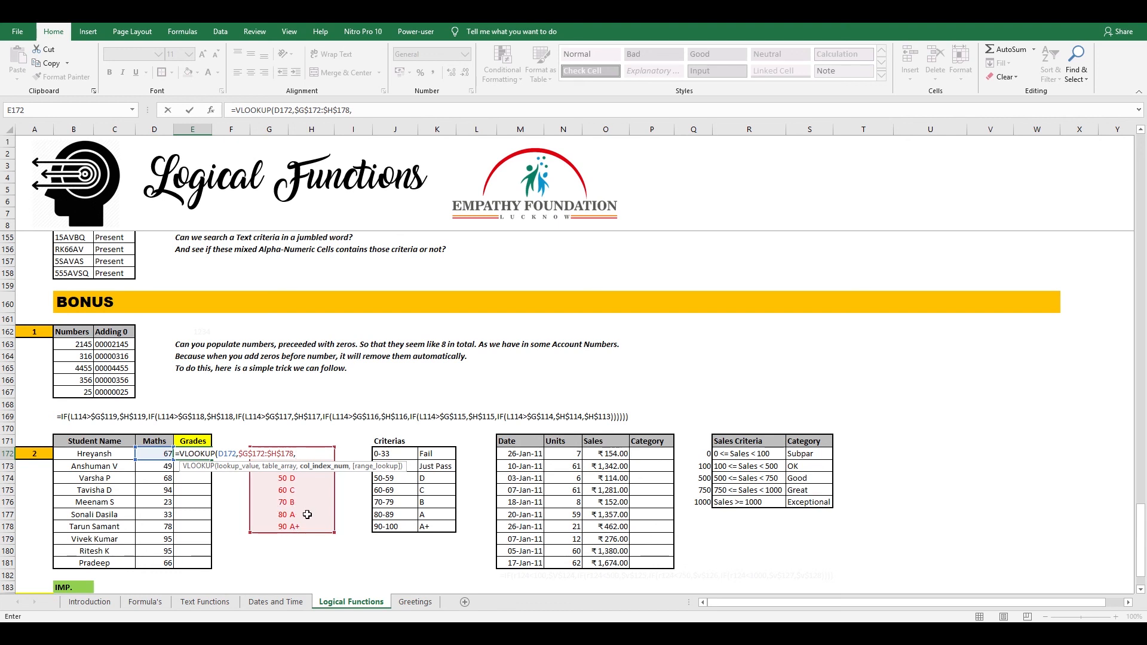
pyautogui.write(',')
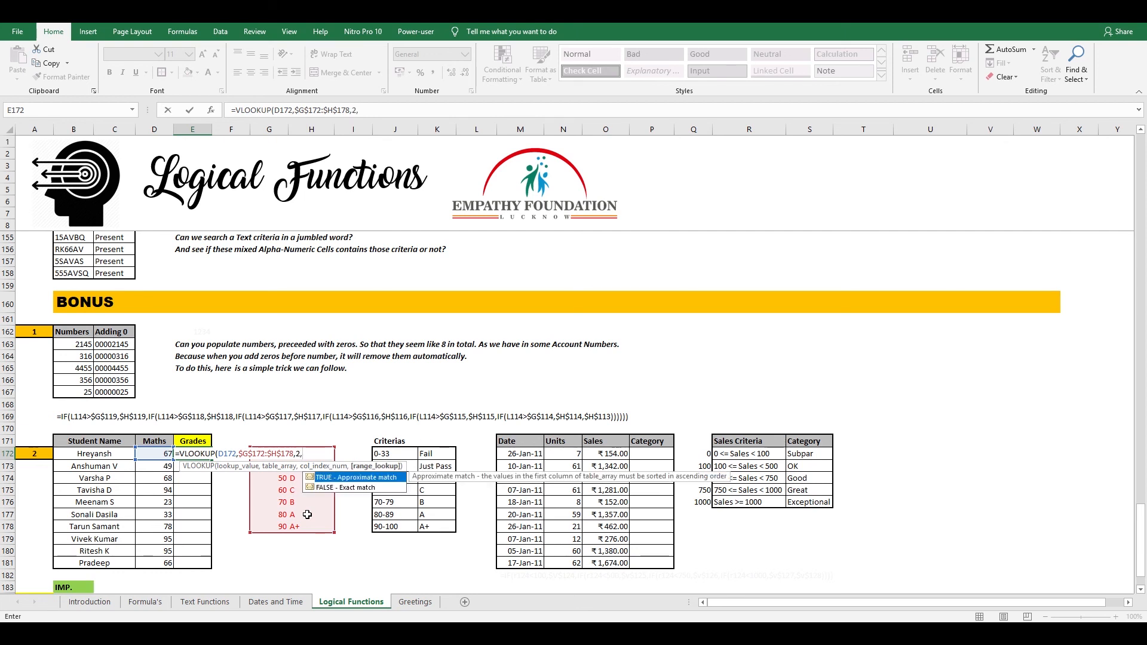
pyautogui.press('Tab')
pyautogui.write(')')
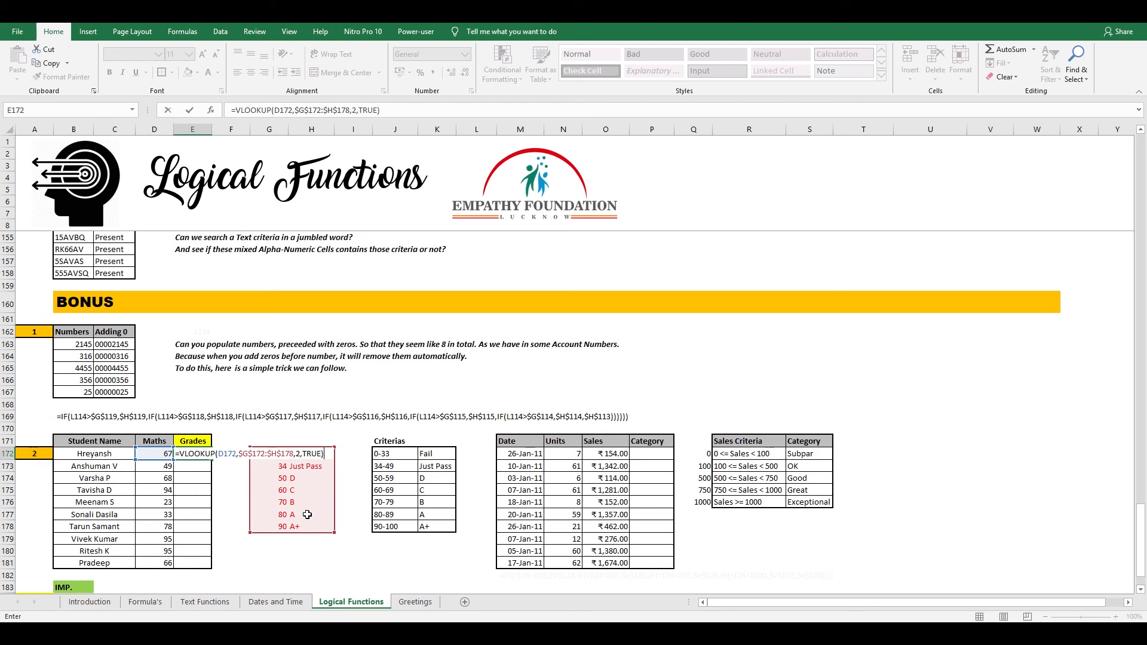
pyautogui.hotkey('ctrl', 'Return')
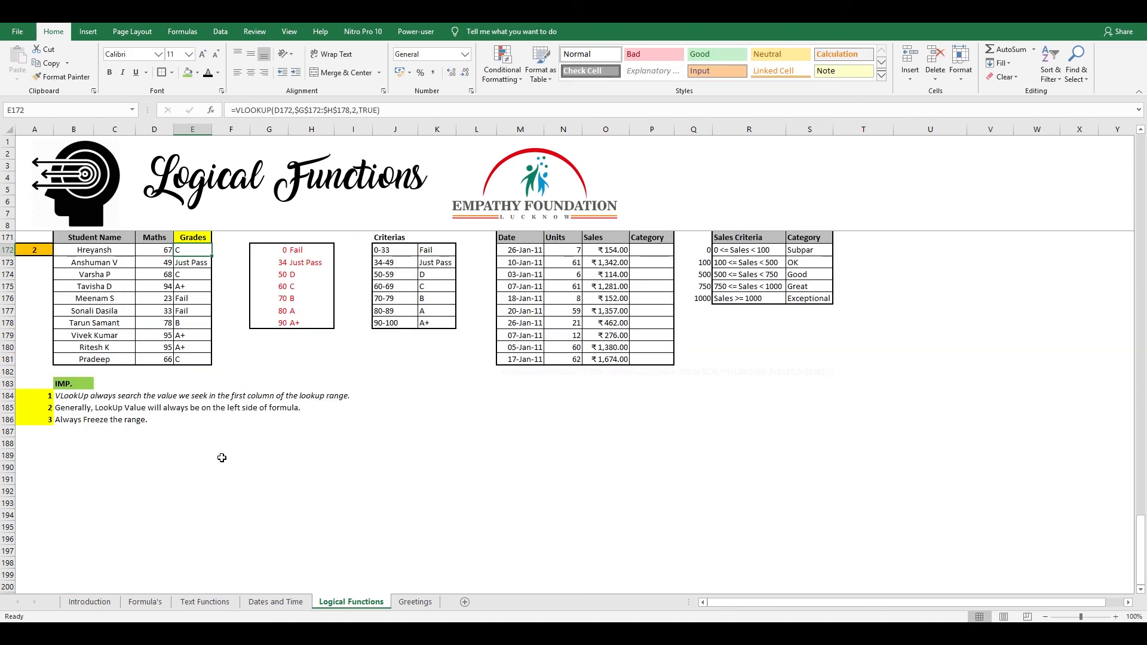
pyautogui.scroll(1, 222, 458)
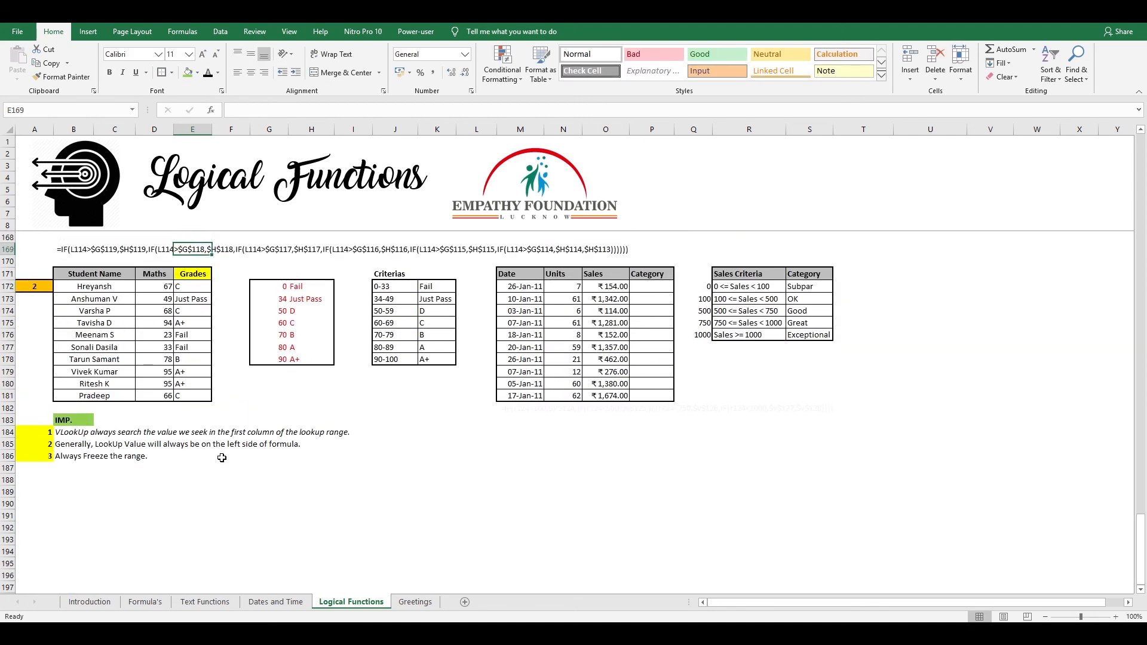
pyautogui.hotkey('ctrl', 'shift', 'Down')
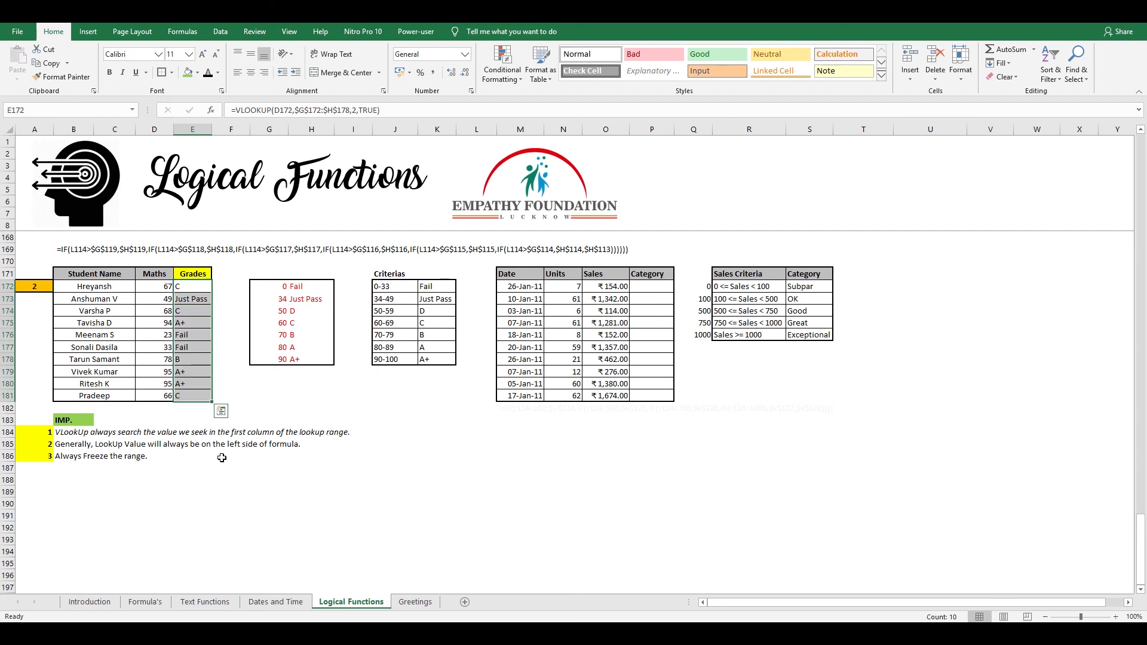
# - Start a VLOOKUP formula in P172 with the Sales value in O172 as the lookup value
pyautogui.press('Right')
pyautogui.press('Right')
pyautogui.press('Right')
pyautogui.press('Right')
pyautogui.press('Right')
pyautogui.press('Right')
pyautogui.press('Right')
pyautogui.press('Right')
pyautogui.press('Right')
pyautogui.press('Right')
pyautogui.press('Right')
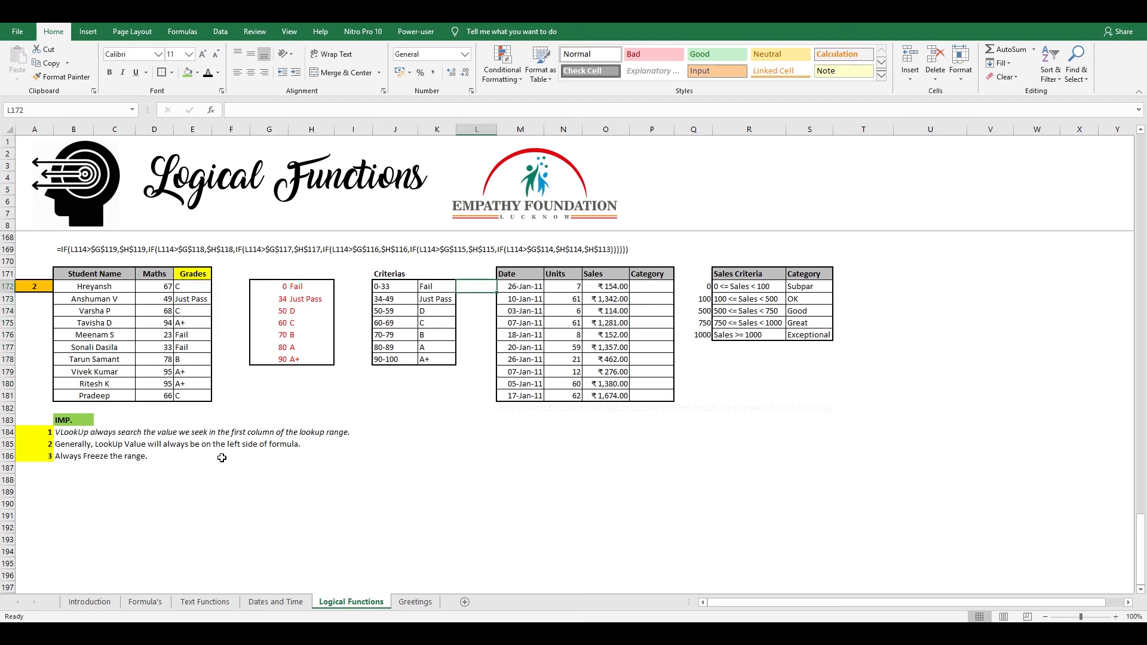
pyautogui.scroll(2, 1124, 237)
pyautogui.write('=')
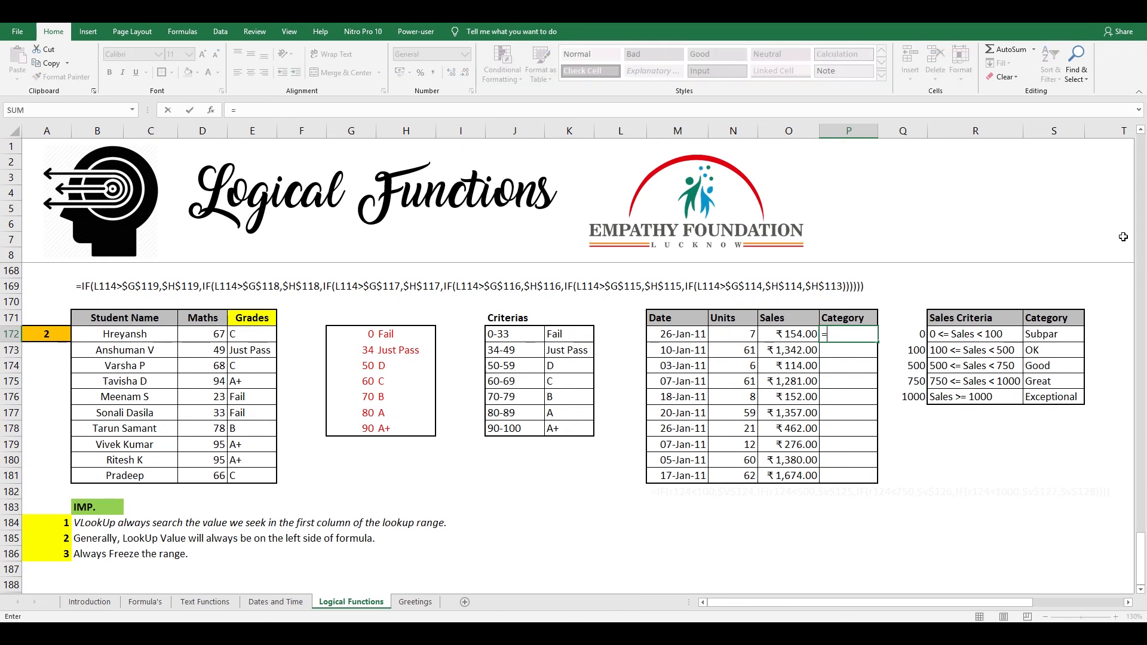
pyautogui.write('vlookup(')
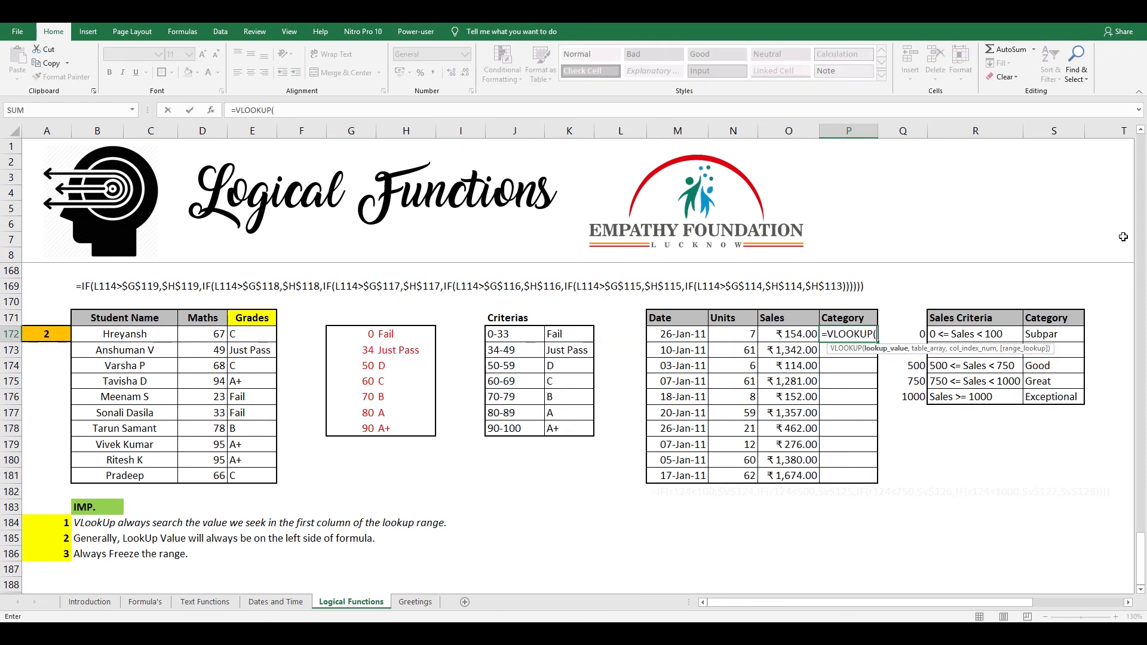
pyautogui.press('Left')
pyautogui.write(',')
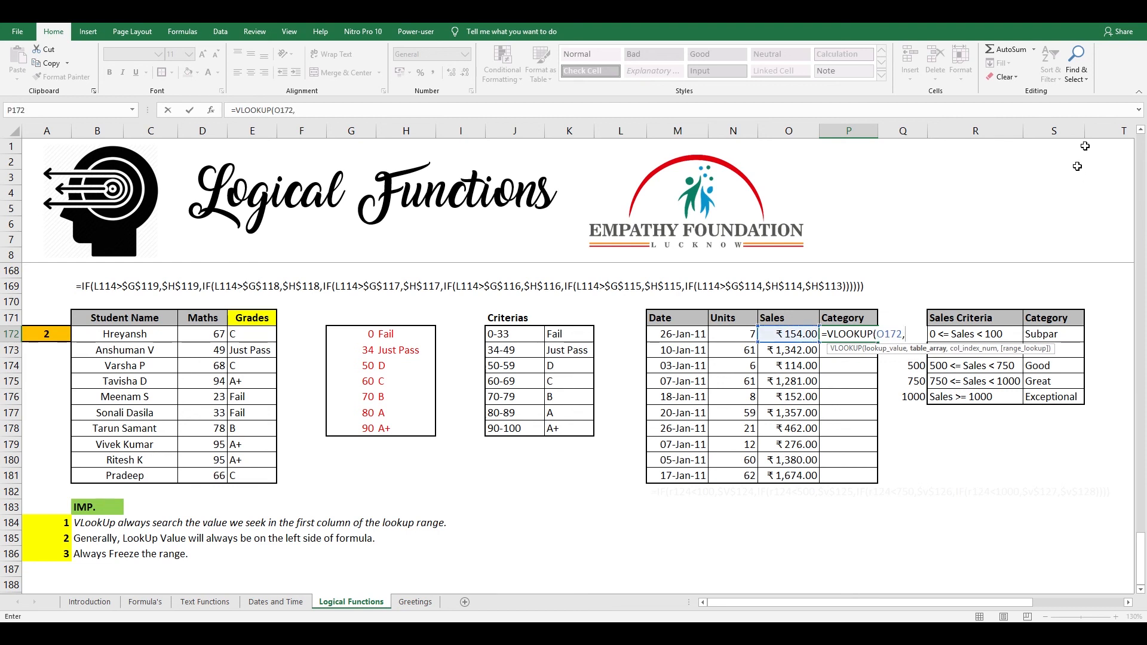
# - Set the VLOOKUP table array in P172 to the absolute range $Q$172:$S$176
pyautogui.press('Right')
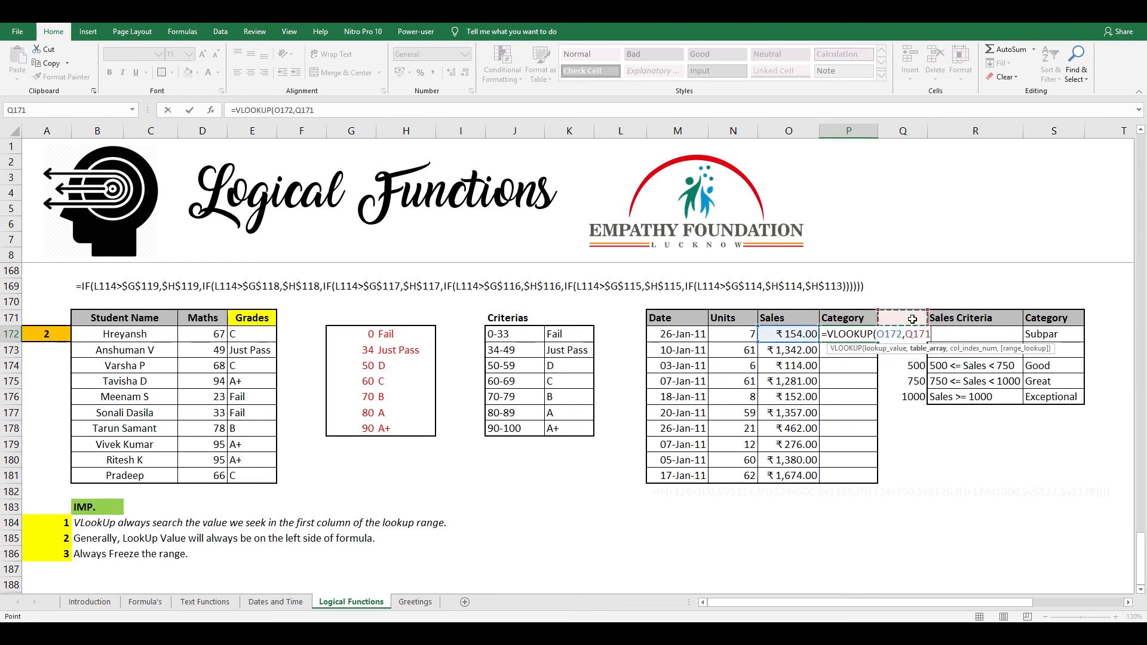
pyautogui.hotkey('ctrl', 'shift', 'Right')
pyautogui.press('Return')
pyautogui.hotkey('ctrl', 'shift', 'Right')
pyautogui.hotkey('shift', 'Right')
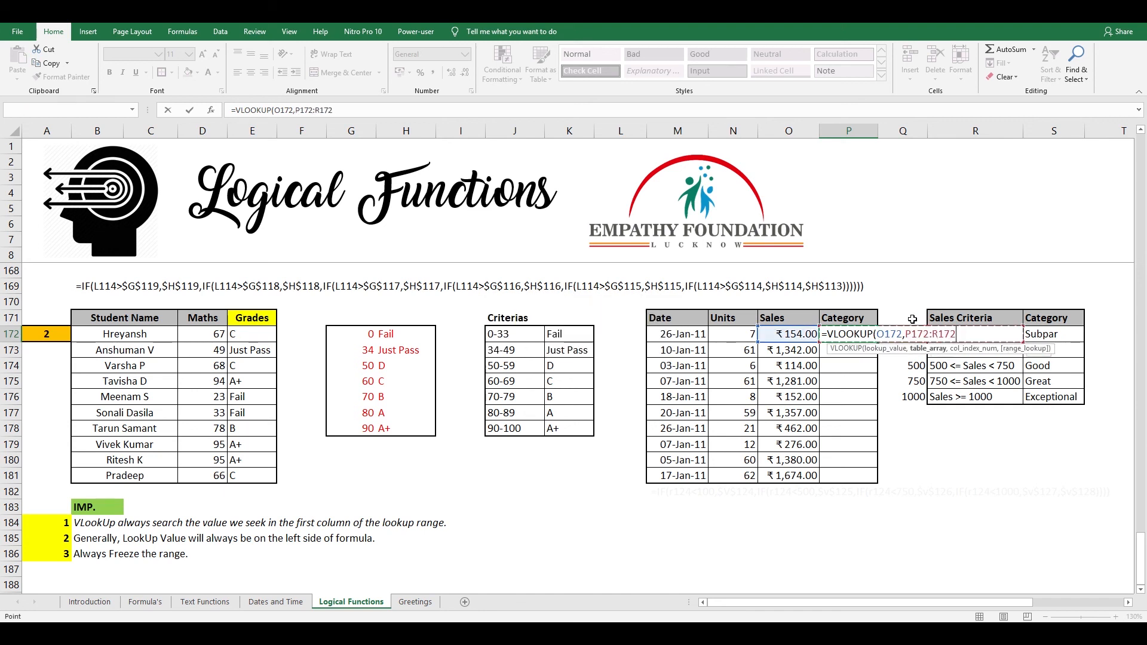
pyautogui.press('Left')
pyautogui.press('Right')
pyautogui.press('Up')
pyautogui.press('Up')
pyautogui.press('Right')
pyautogui.press('Down')
pyautogui.press('Down')
pyautogui.hotkey('shift', 'Right')
pyautogui.hotkey('shift', 'Right')
pyautogui.hotkey('shift', 'Down')
pyautogui.hotkey('shift', 'Down')
pyautogui.hotkey('shift', 'Down')
pyautogui.hotkey('shift', 'Down')
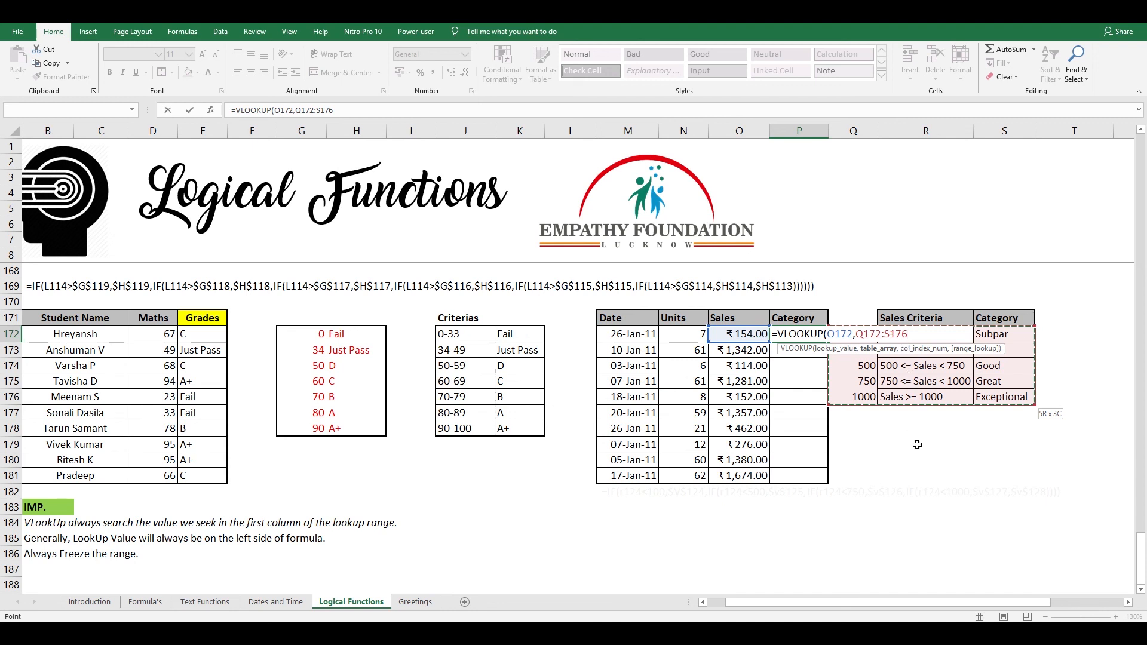
pyautogui.press('F4')
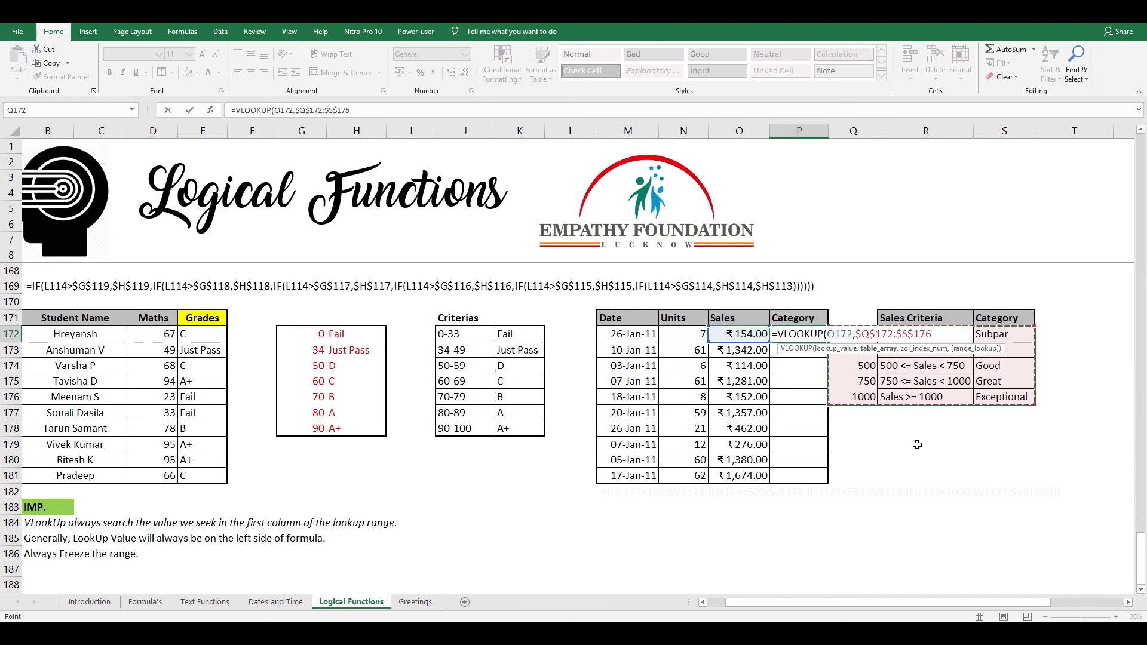
pyautogui.write(',')
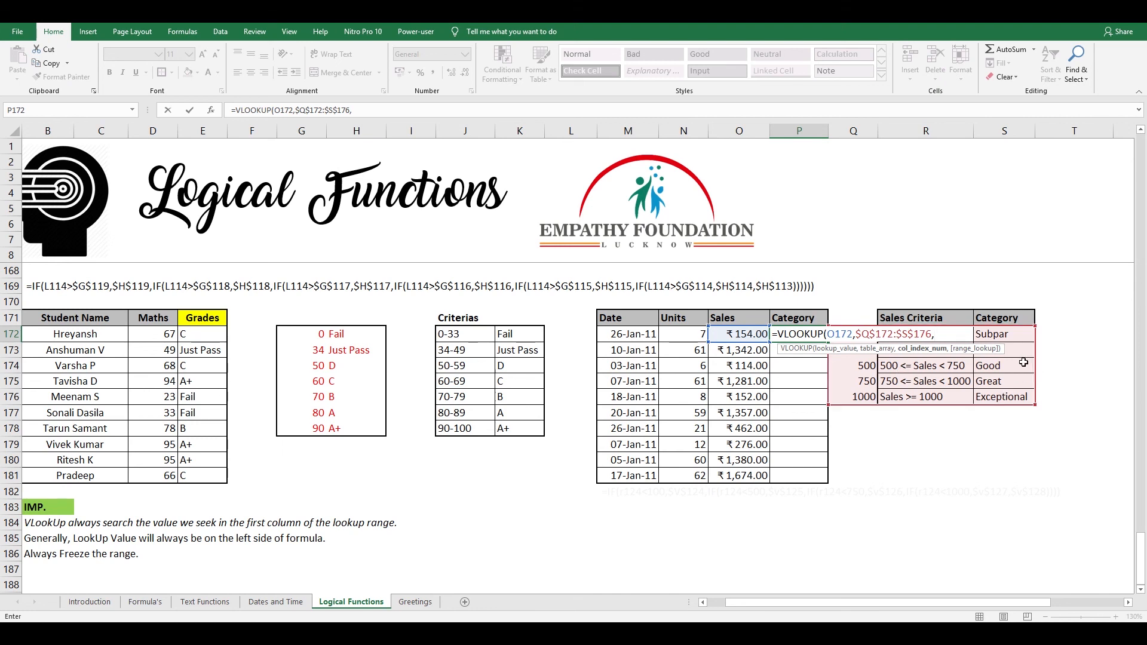
# - Complete the P172 VLOOKUP with column index 3 and range lookup 1 for an approximate match
pyautogui.write('3,1')
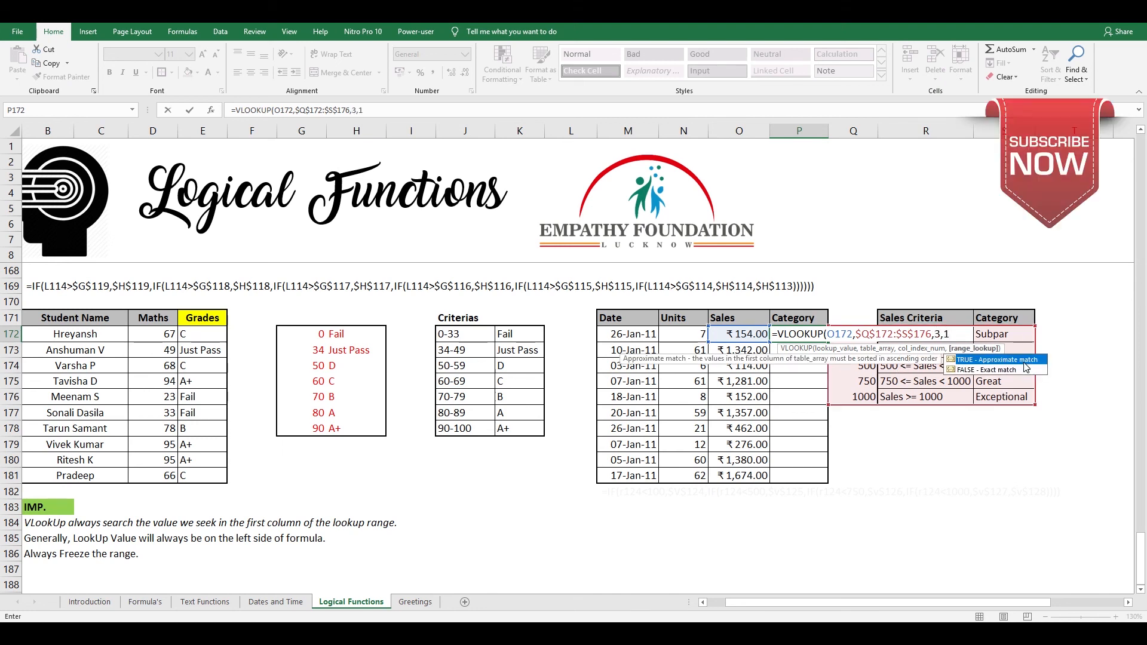
pyautogui.write(')')
pyautogui.hotkey('ctrl', 'Return')
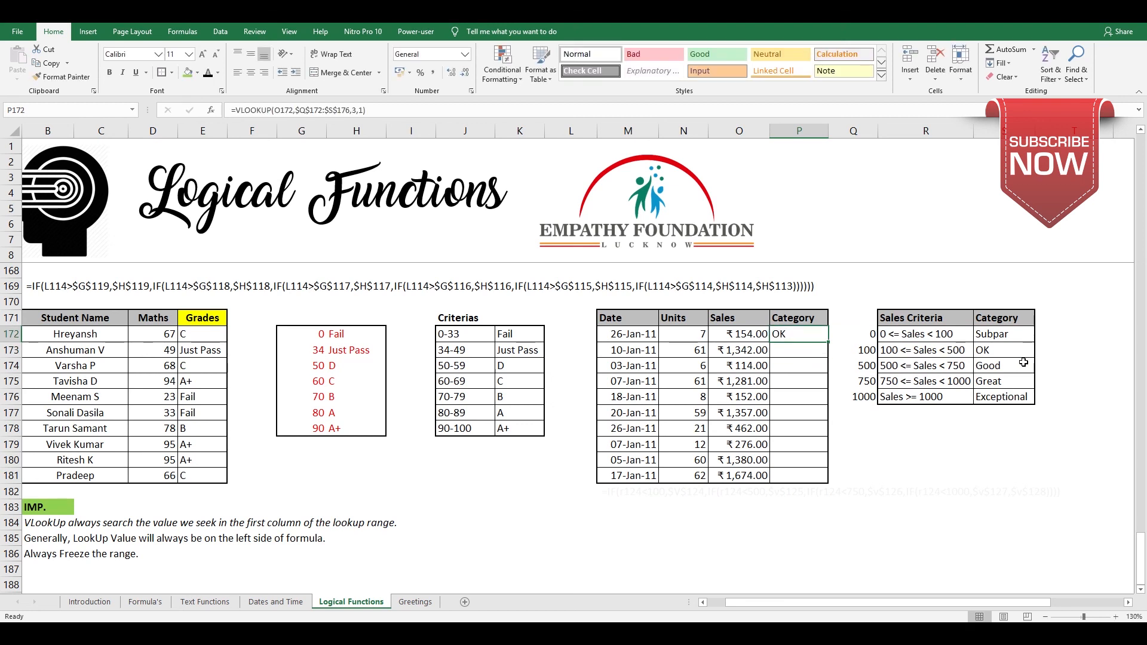
# - Copy the P172 formula down the Category column through P181
pyautogui.hotkey('ctrl', 'c')
pyautogui.hotkey('shift', 'Down')
pyautogui.hotkey('shift', 'Down')
pyautogui.hotkey('shift', 'Down')
pyautogui.hotkey('shift', 'Down')
pyautogui.hotkey('shift', 'Down')
pyautogui.hotkey('shift', 'Down')
pyautogui.hotkey('shift', 'Down')
pyautogui.hotkey('shift', 'Down')
pyautogui.hotkey('shift', 'Down')
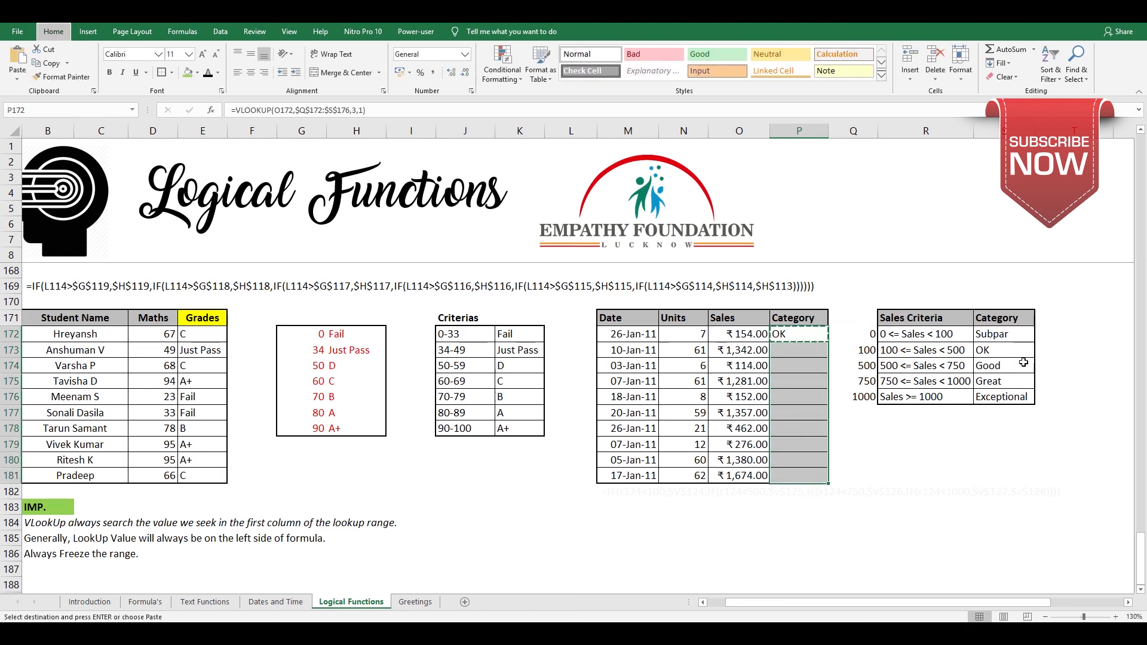
pyautogui.press('Return')
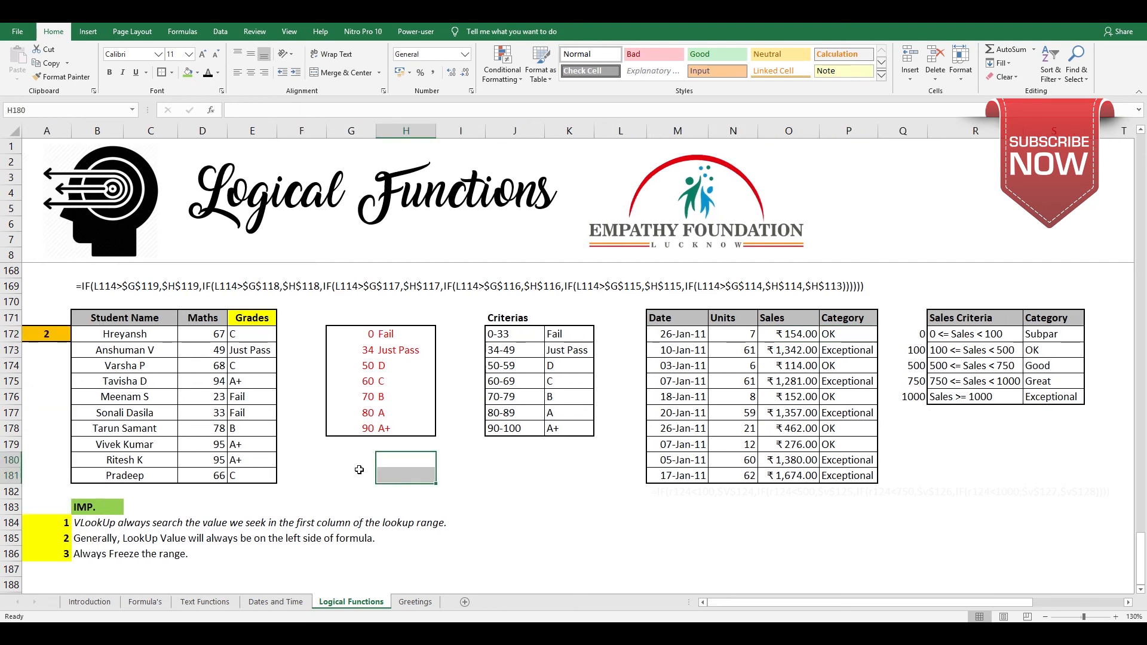
pyautogui.click(359, 471)
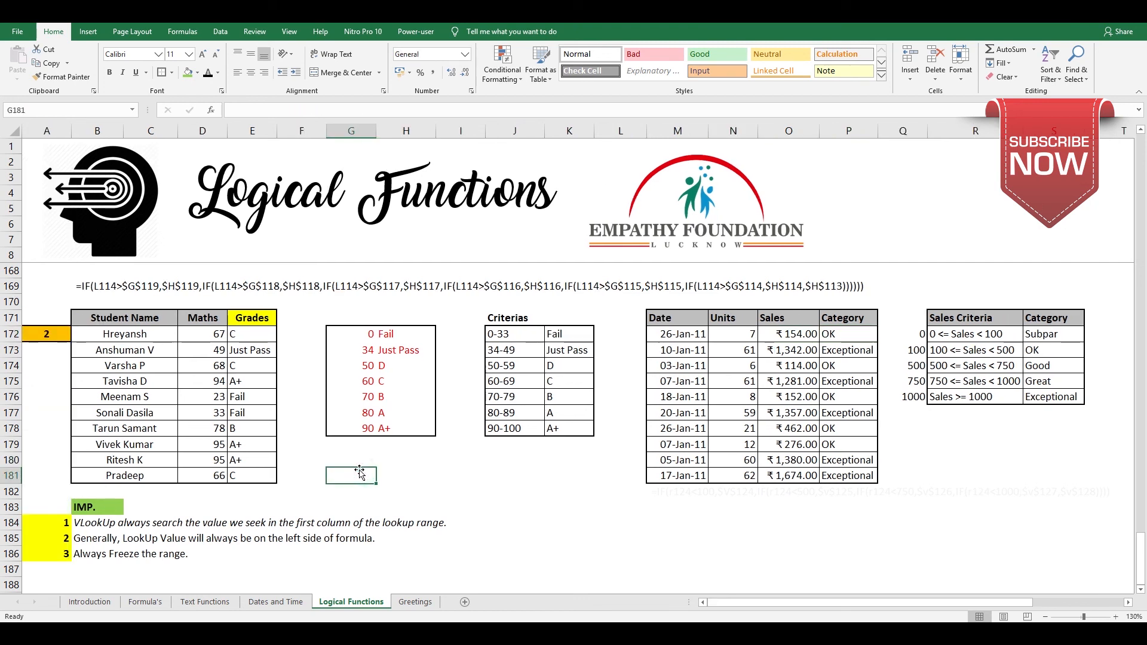